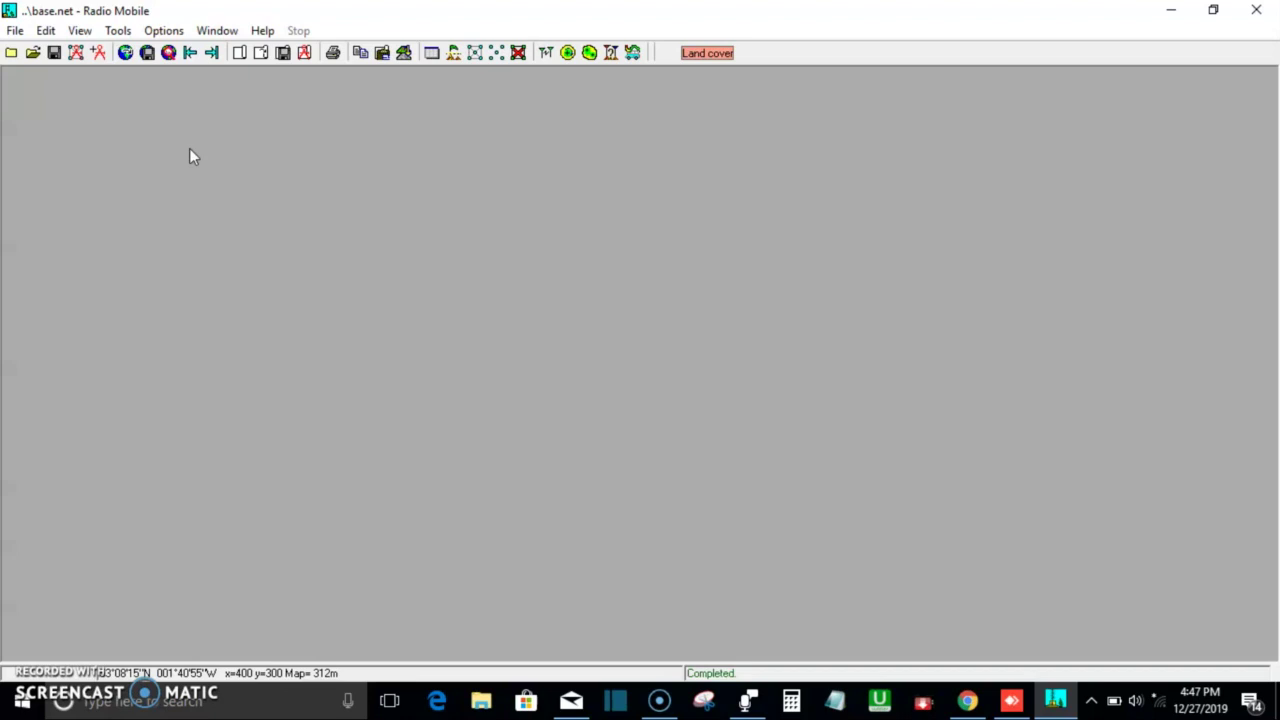
Step: Open the unit properties and review the existing Base, Mobile and HH units
left_click(100, 55)
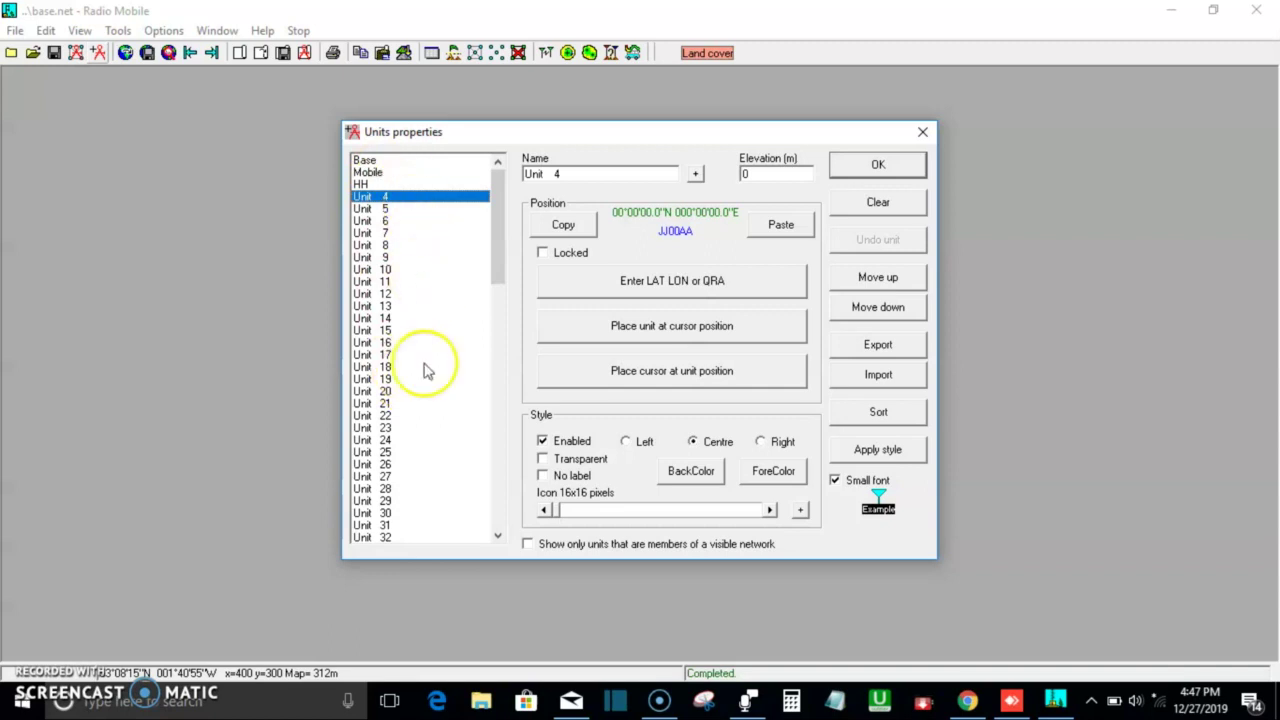
left_click_drag(495, 249, 497, 217)
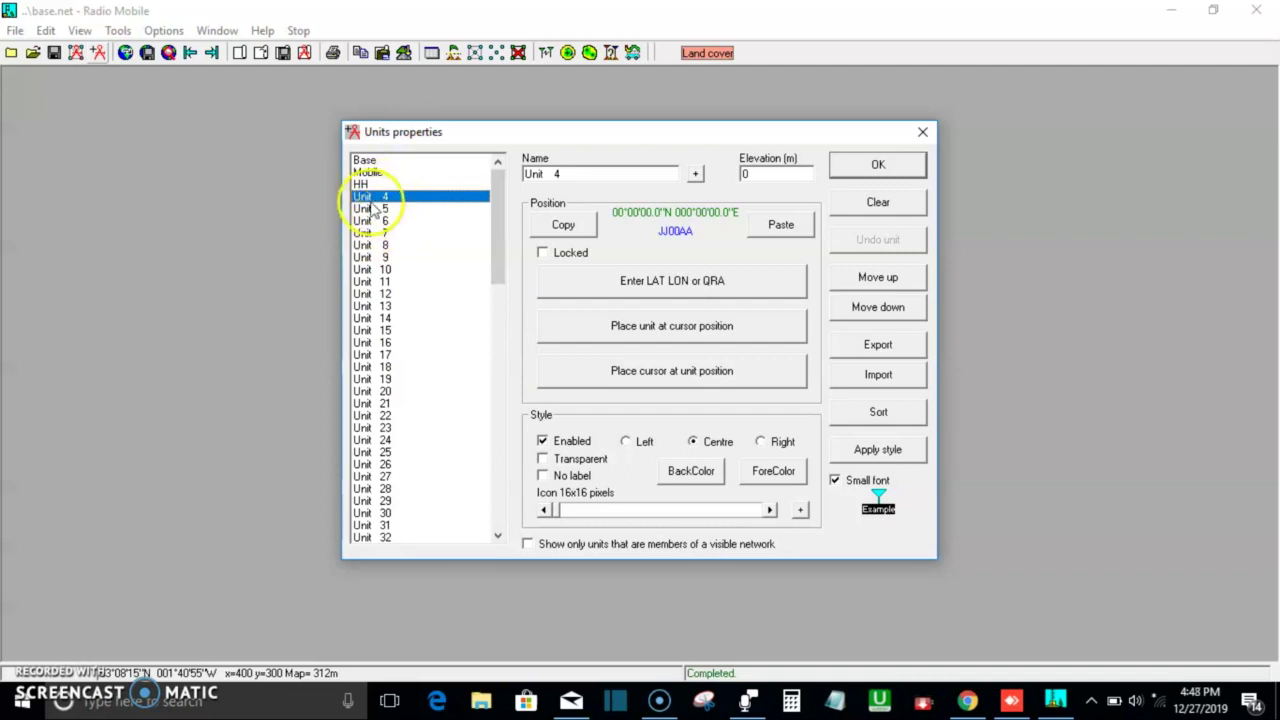
left_click(366, 172)
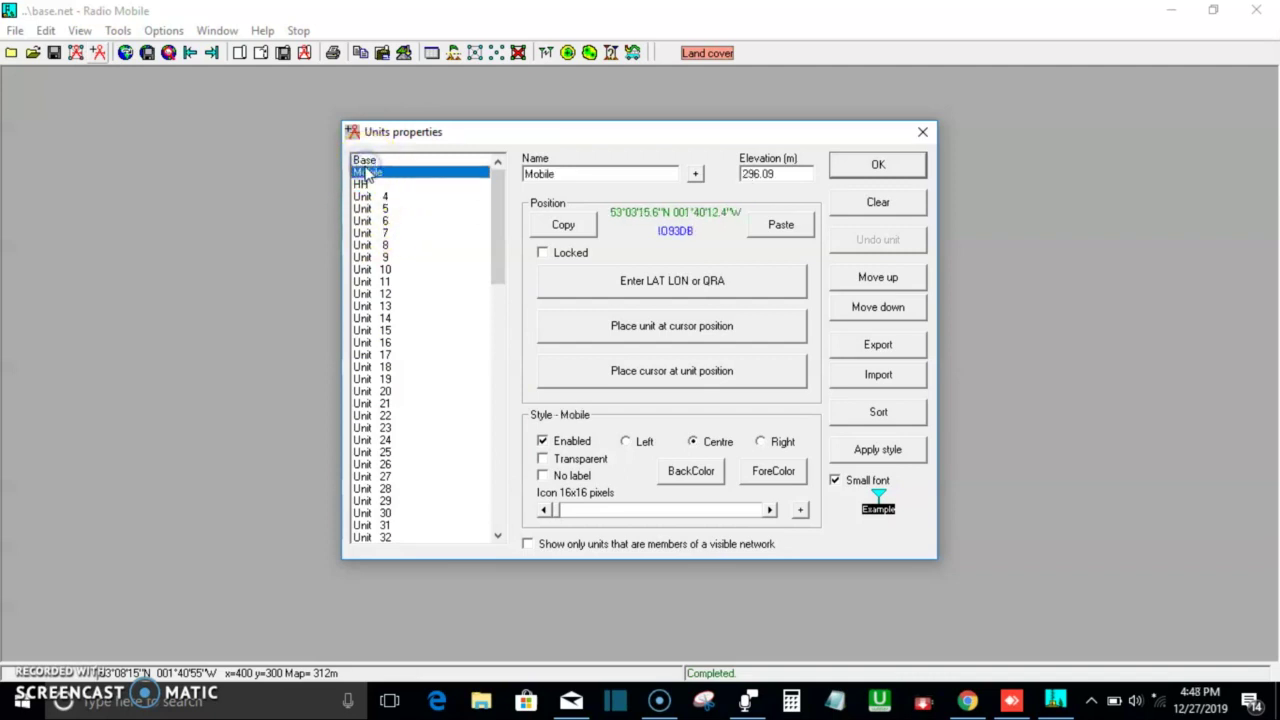
left_click(365, 161)
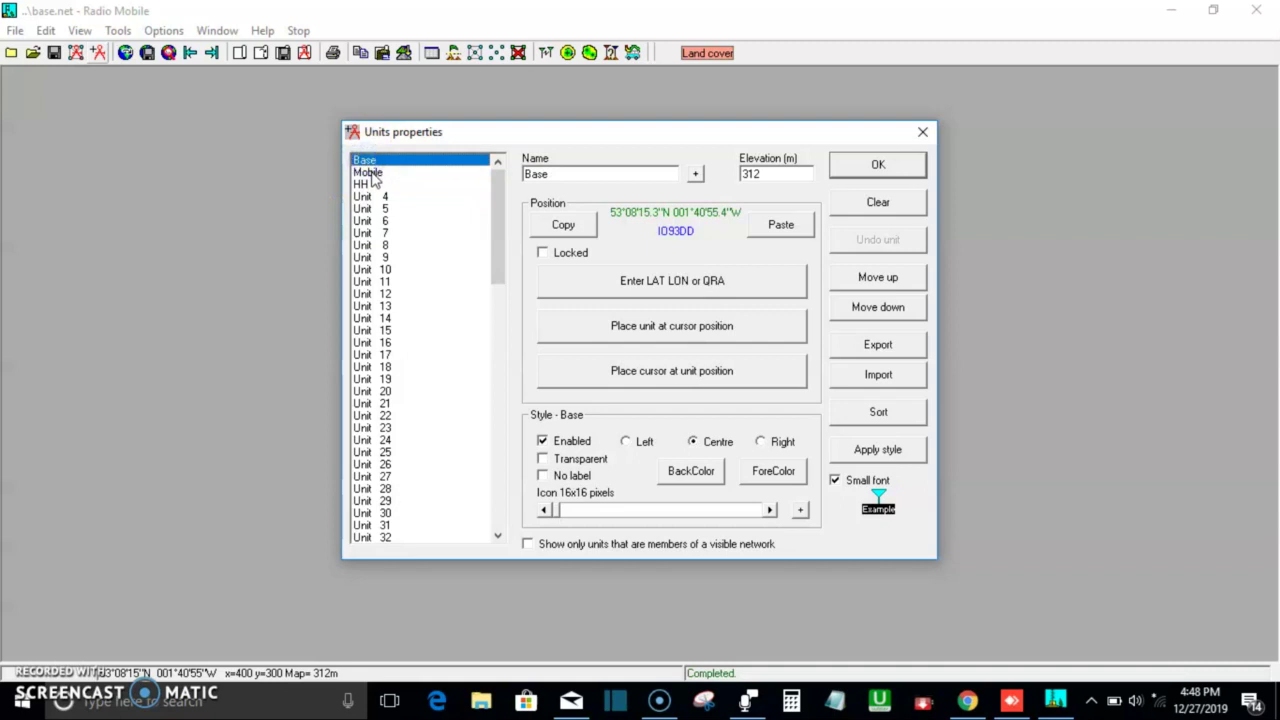
left_click(370, 172)
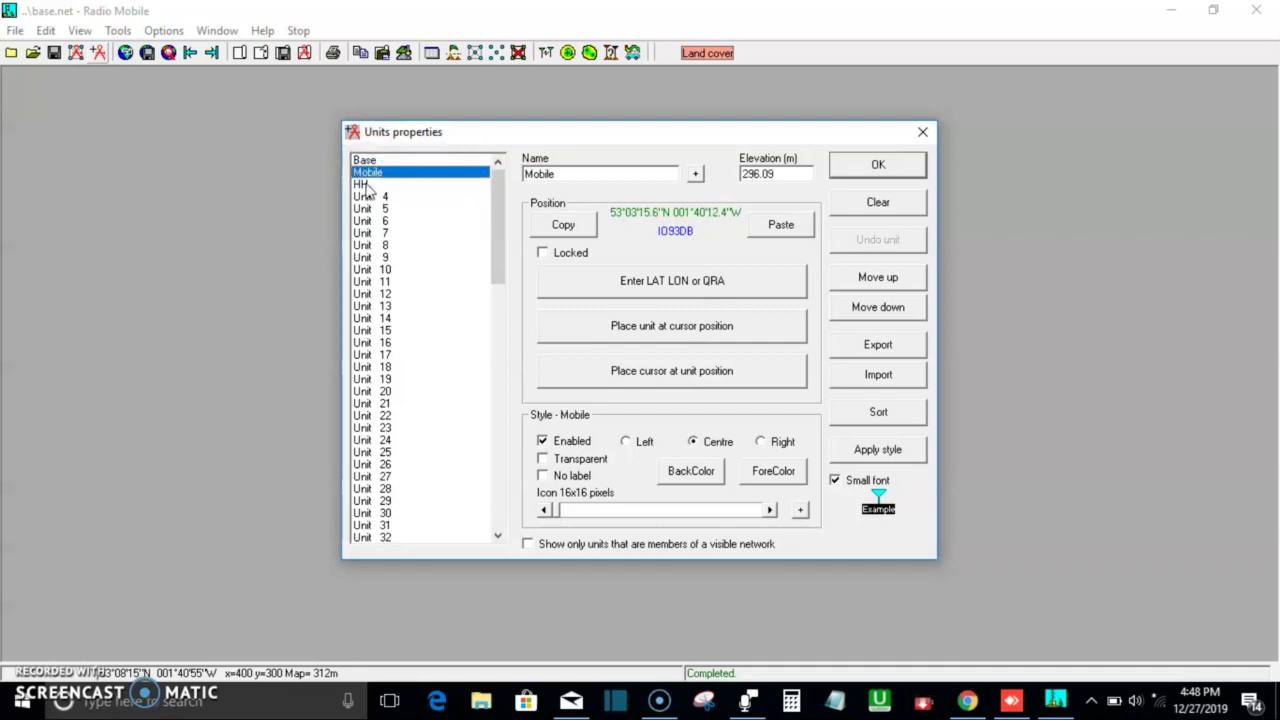
left_click(365, 185)
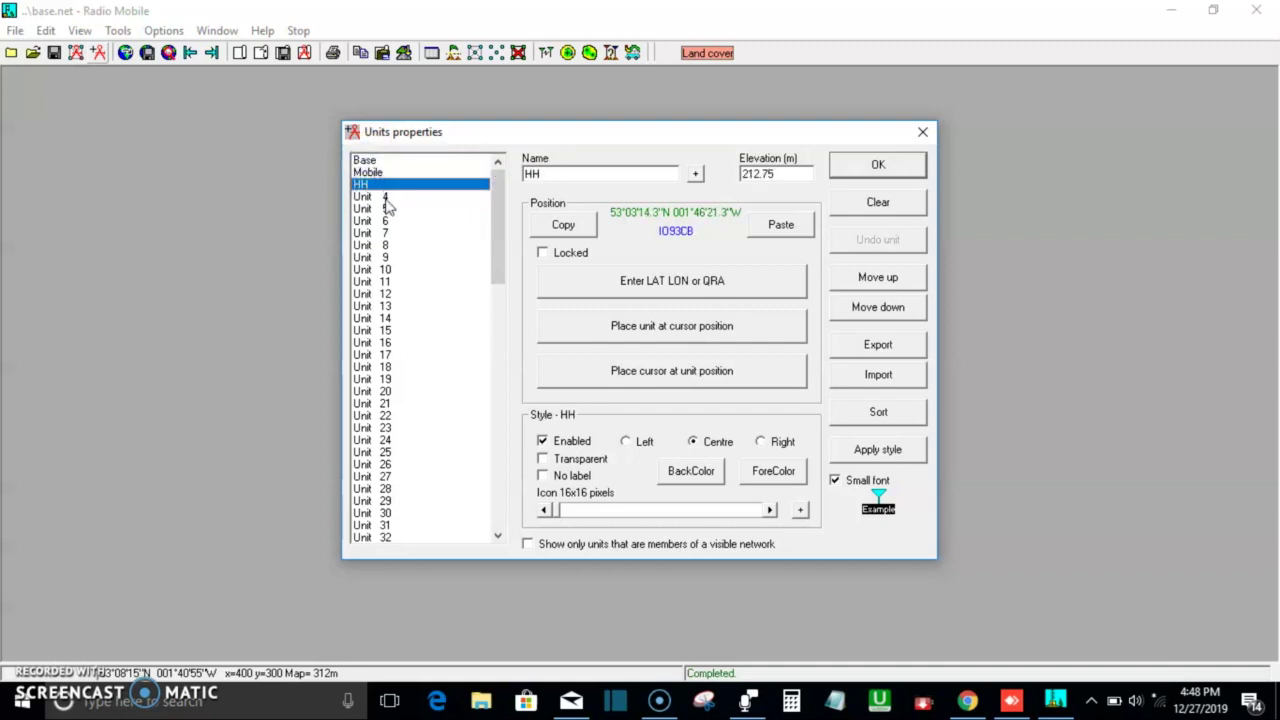
Step: Rename Unit 4 as "Base station"
left_click(386, 197)
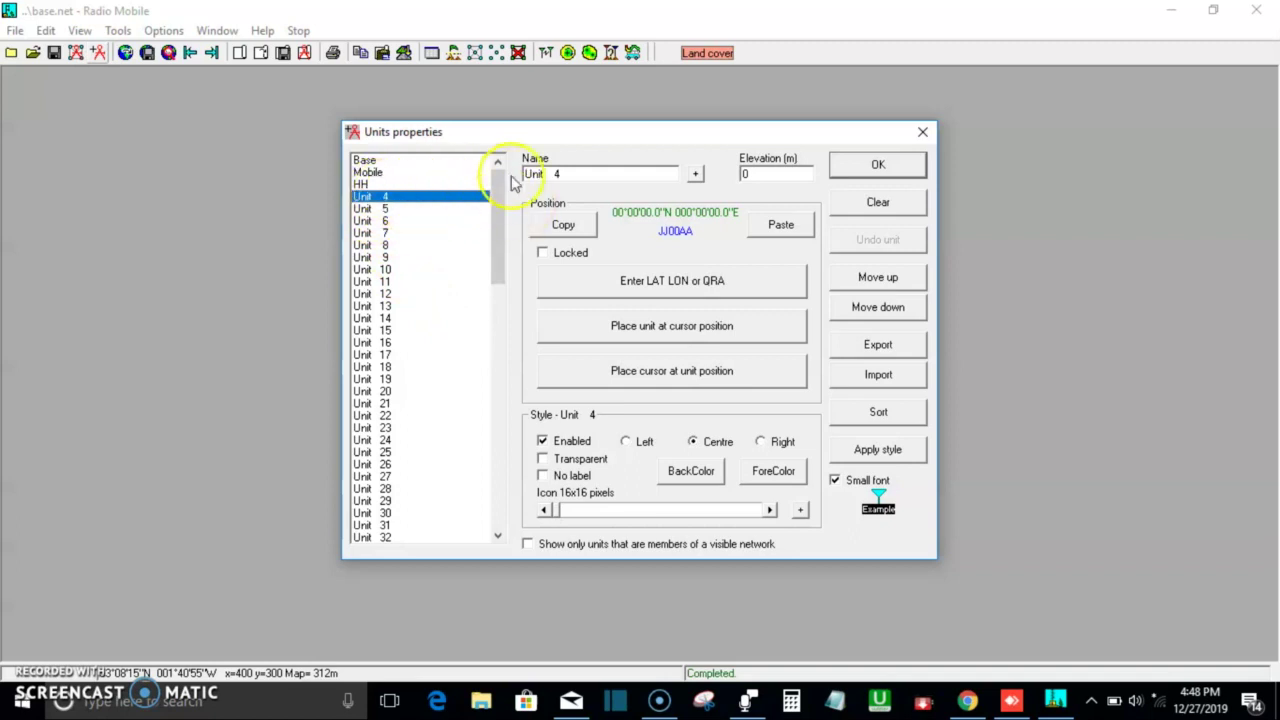
left_click_drag(569, 173, 398, 176)
type("Baes")
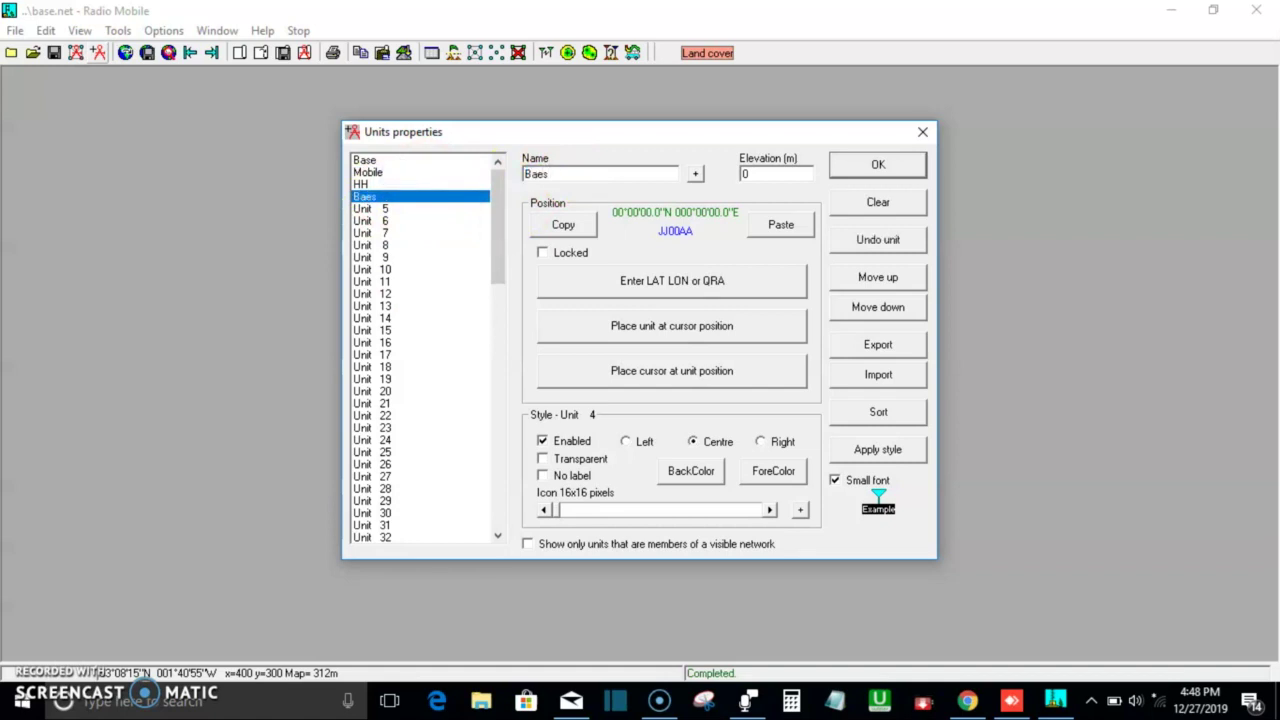
key("BackSpace")
key("BackSpace")
type("se station")
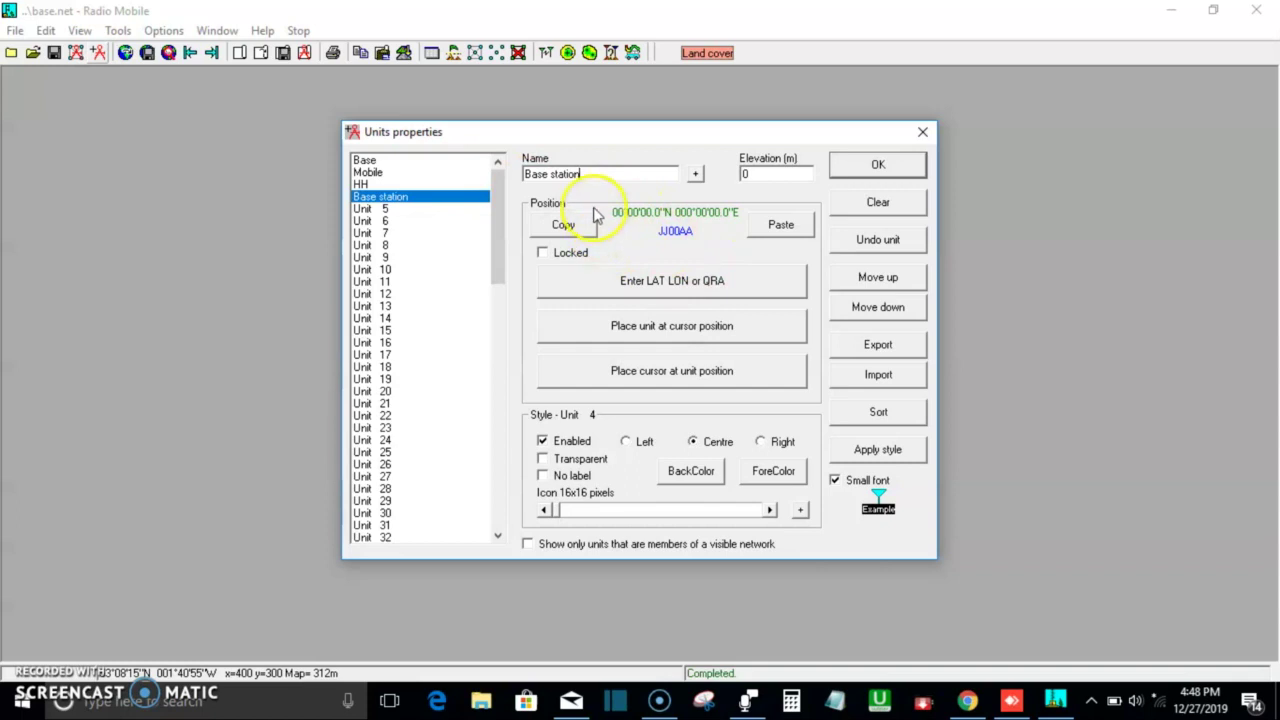
Step: Set the Base station's latitude to 06°37'28.1" N in its coordinates
left_click(656, 284)
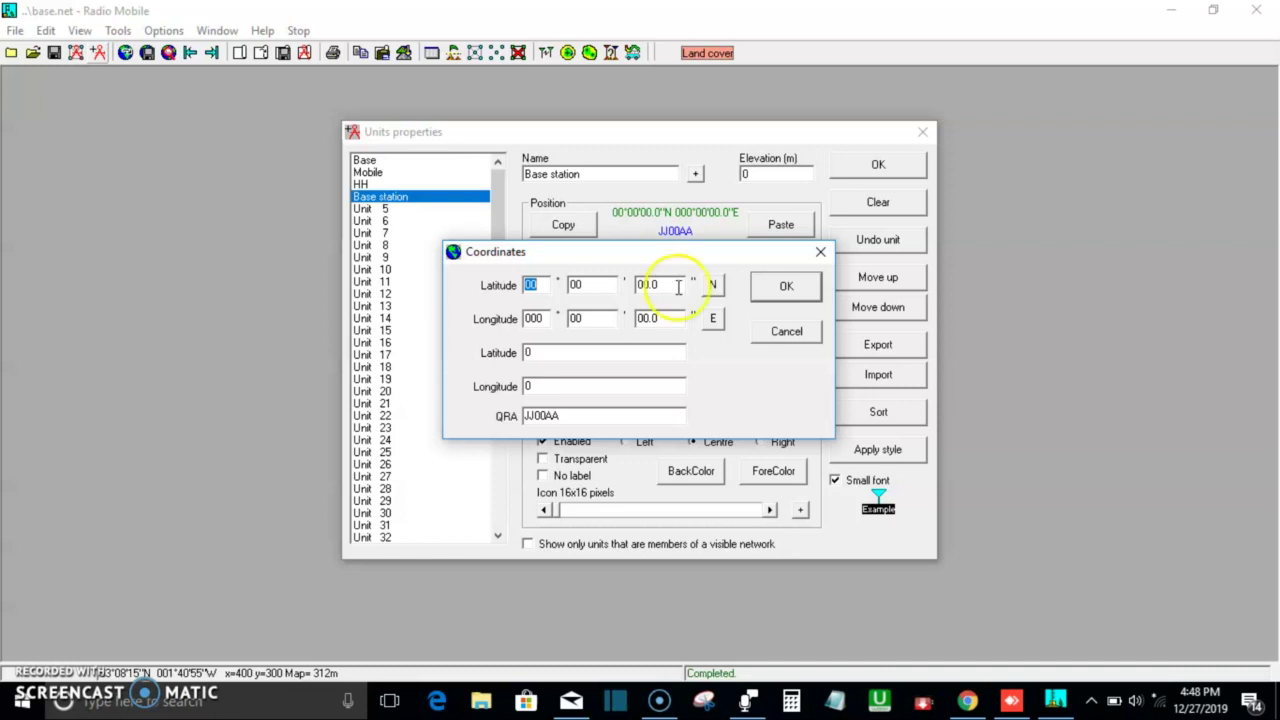
left_click(540, 284)
type("6")
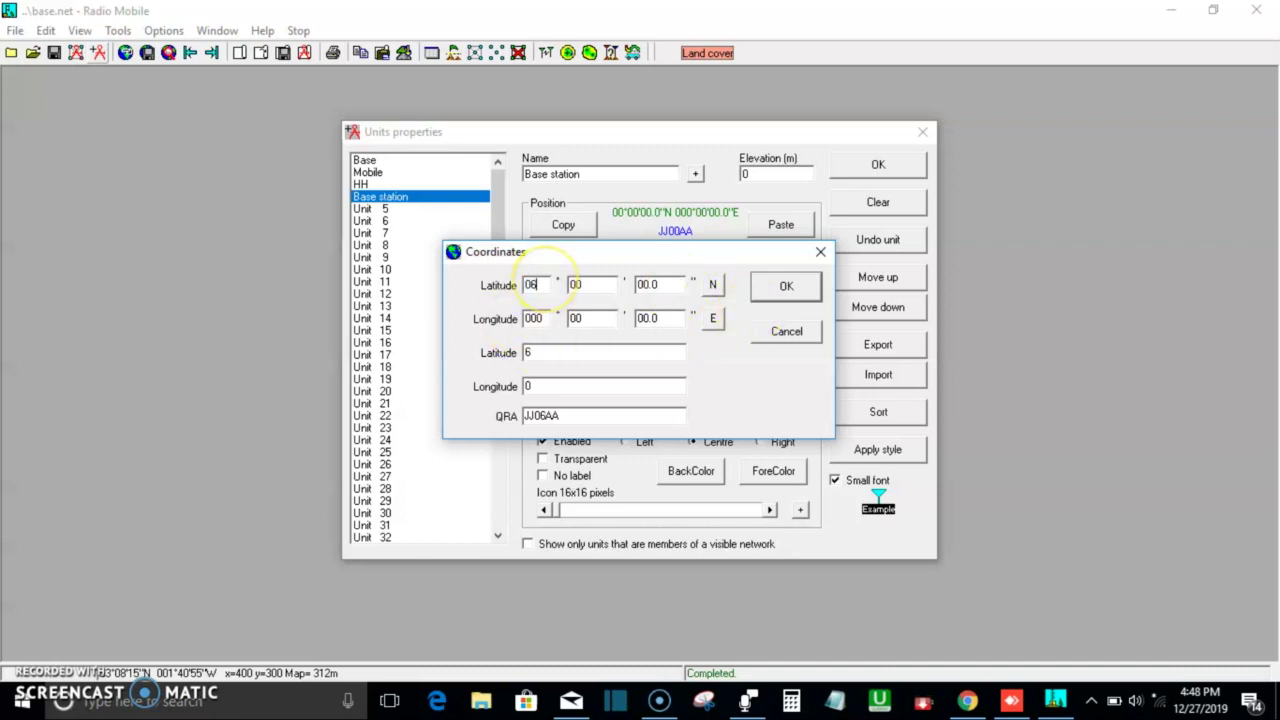
key("Tab")
type("37")
key("Tab")
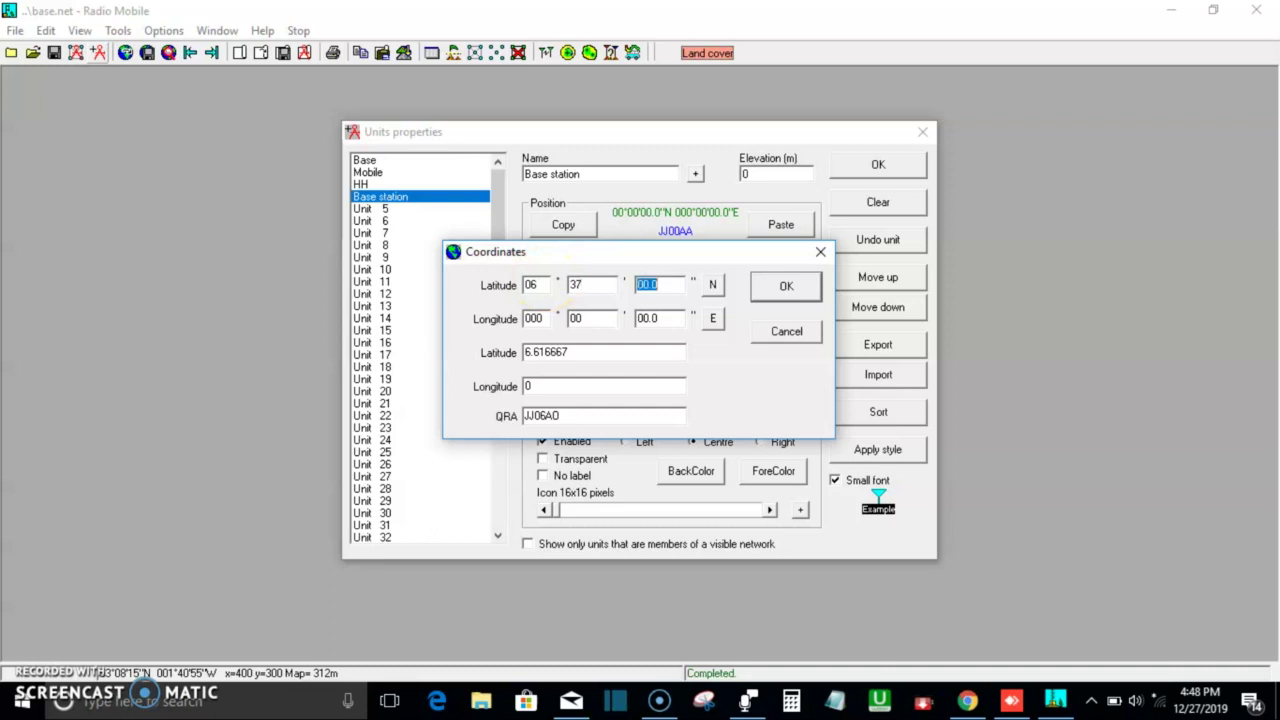
type("28.1")
key("Tab")
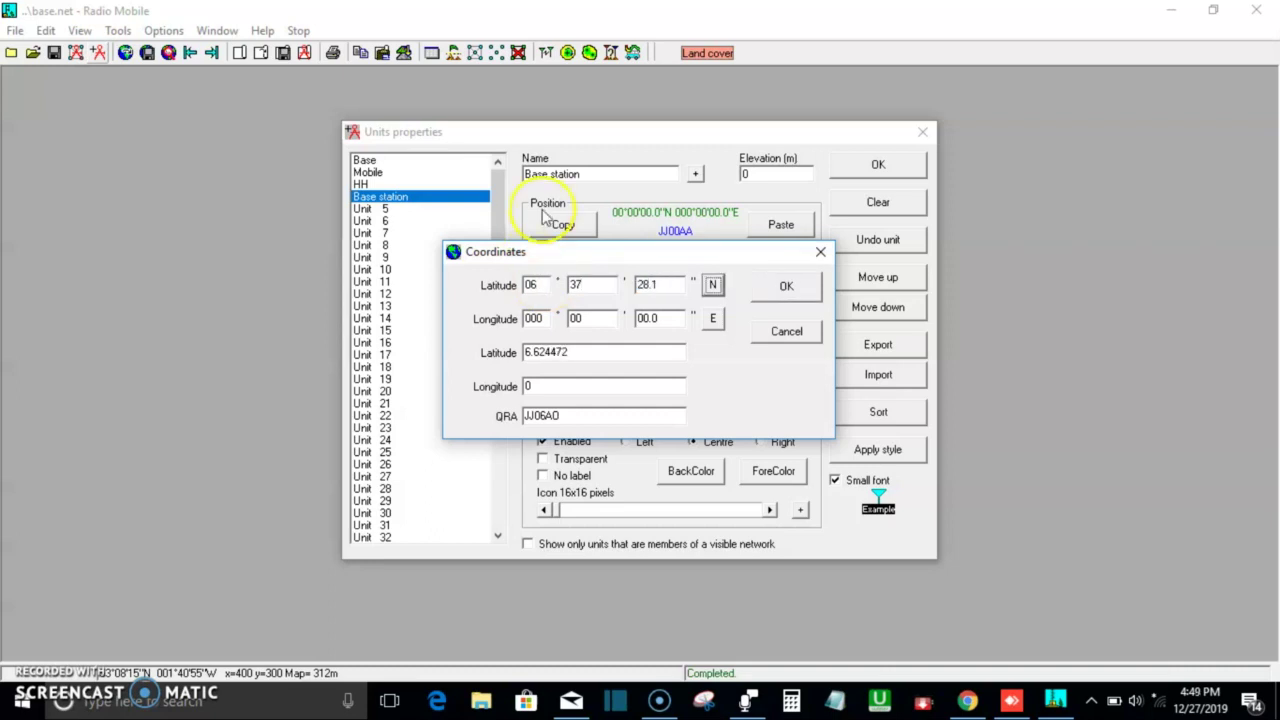
Step: Set the Base station's longitude to 003°29'22.2" E and save the unit
left_click(557, 316)
key("BackSpace")
type("3")
key("Tab")
type("29")
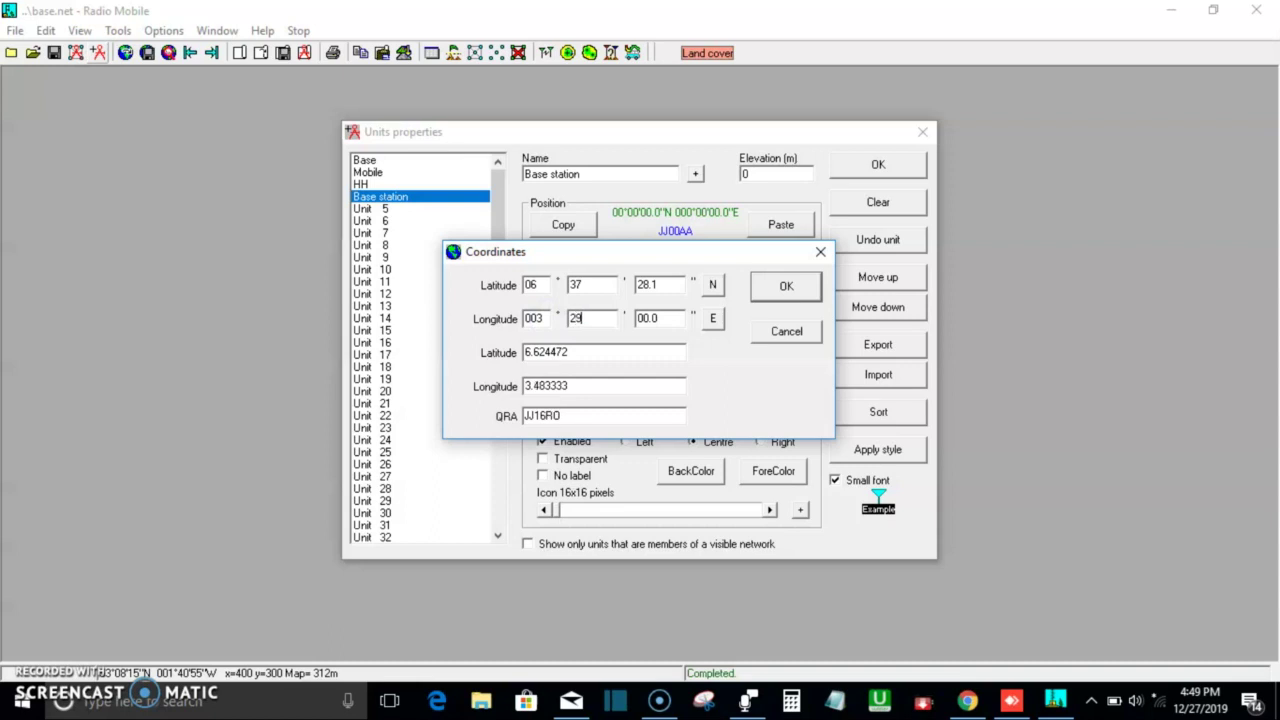
key("Tab")
type("22.2")
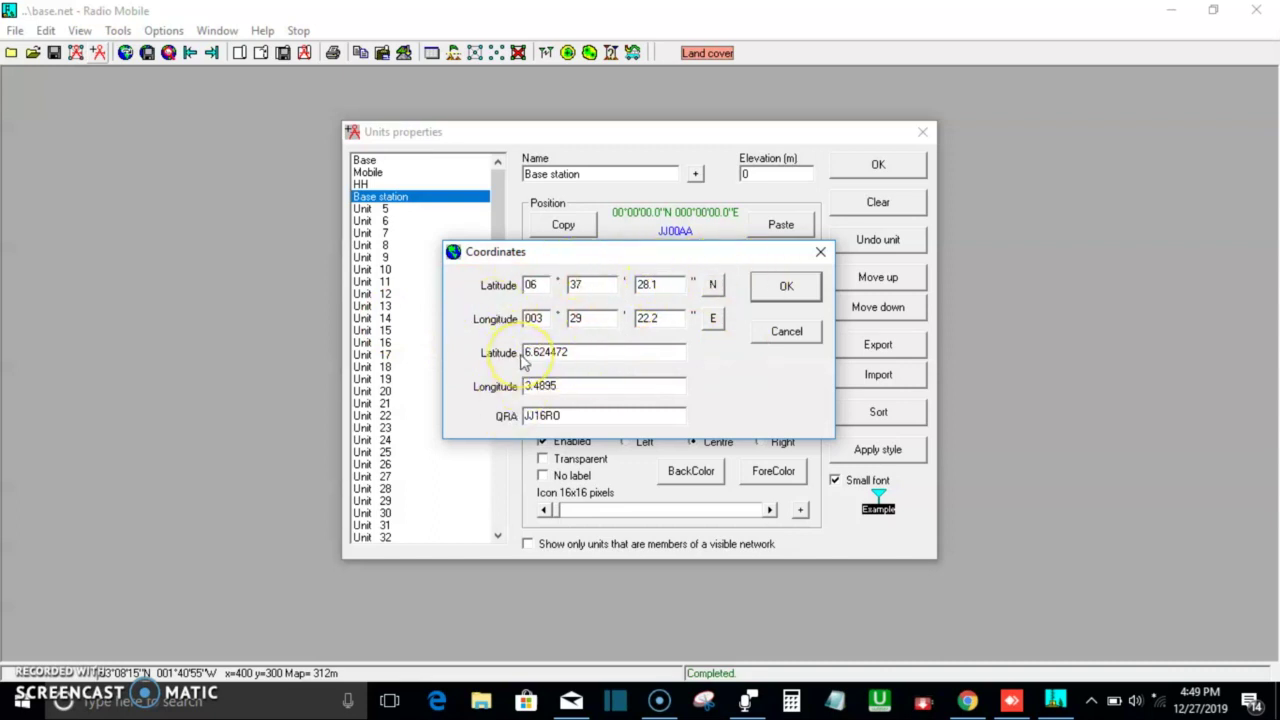
left_click(584, 349)
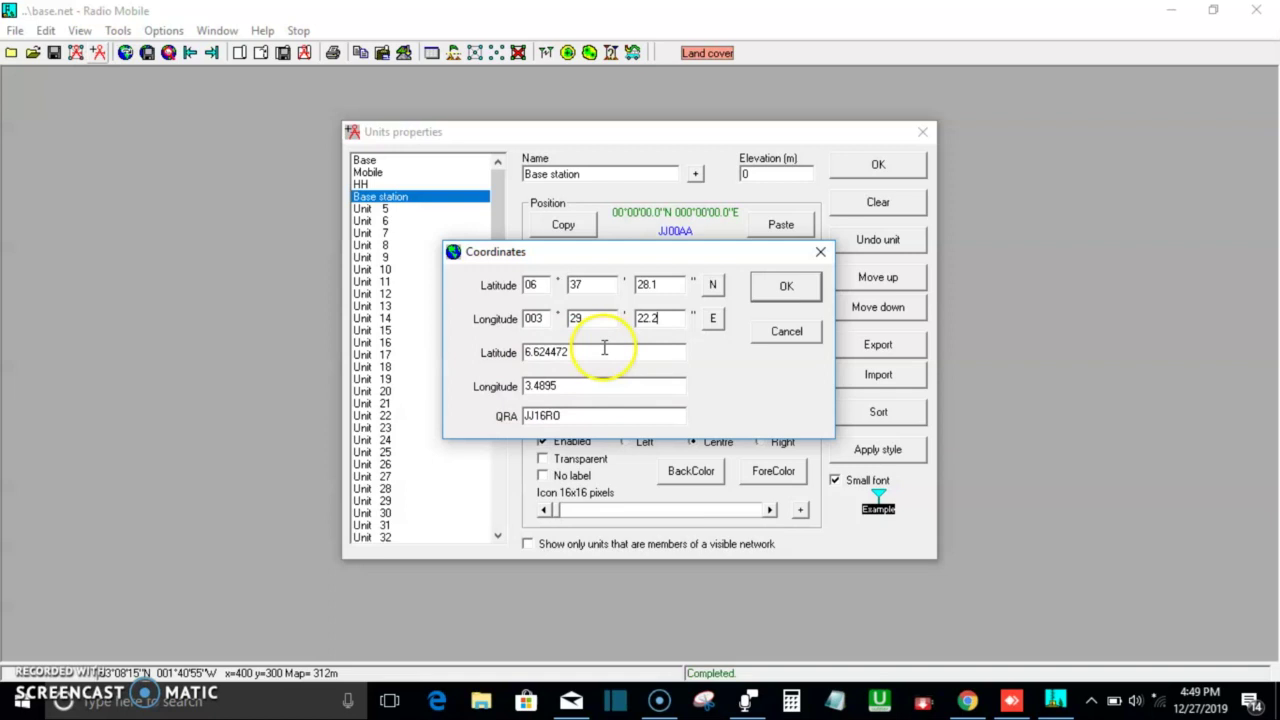
left_click(787, 288)
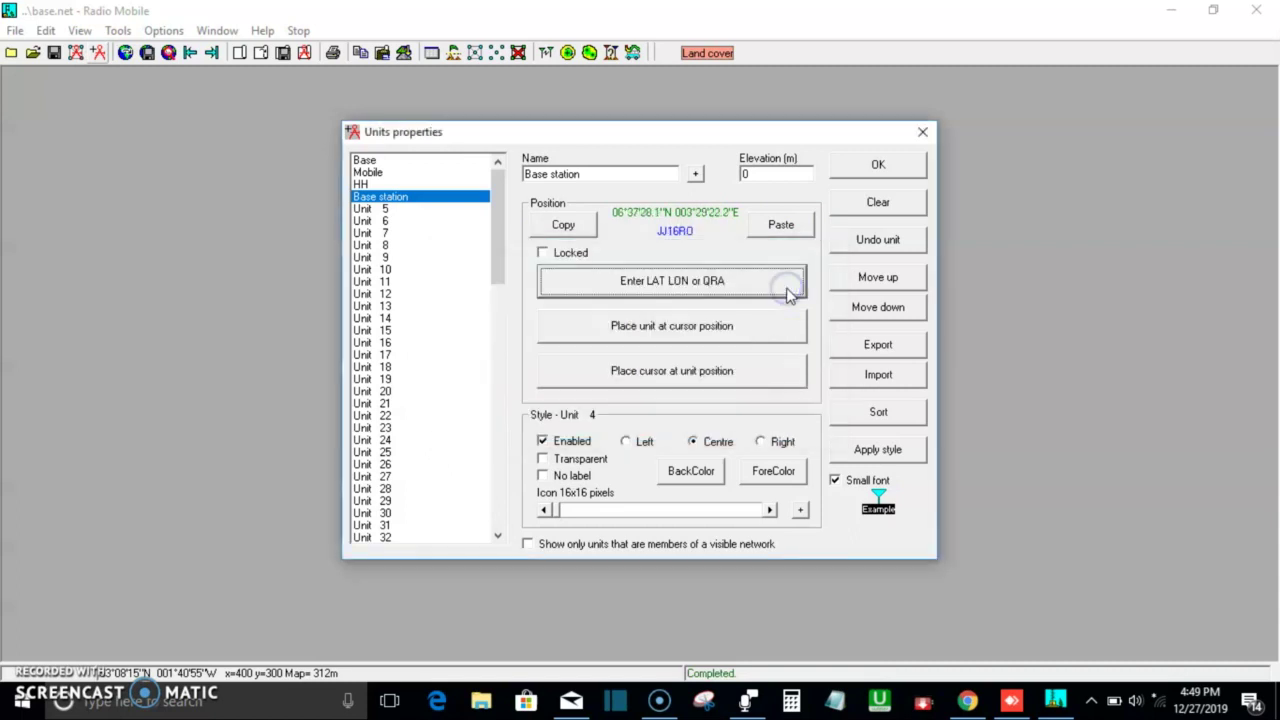
left_click(876, 168)
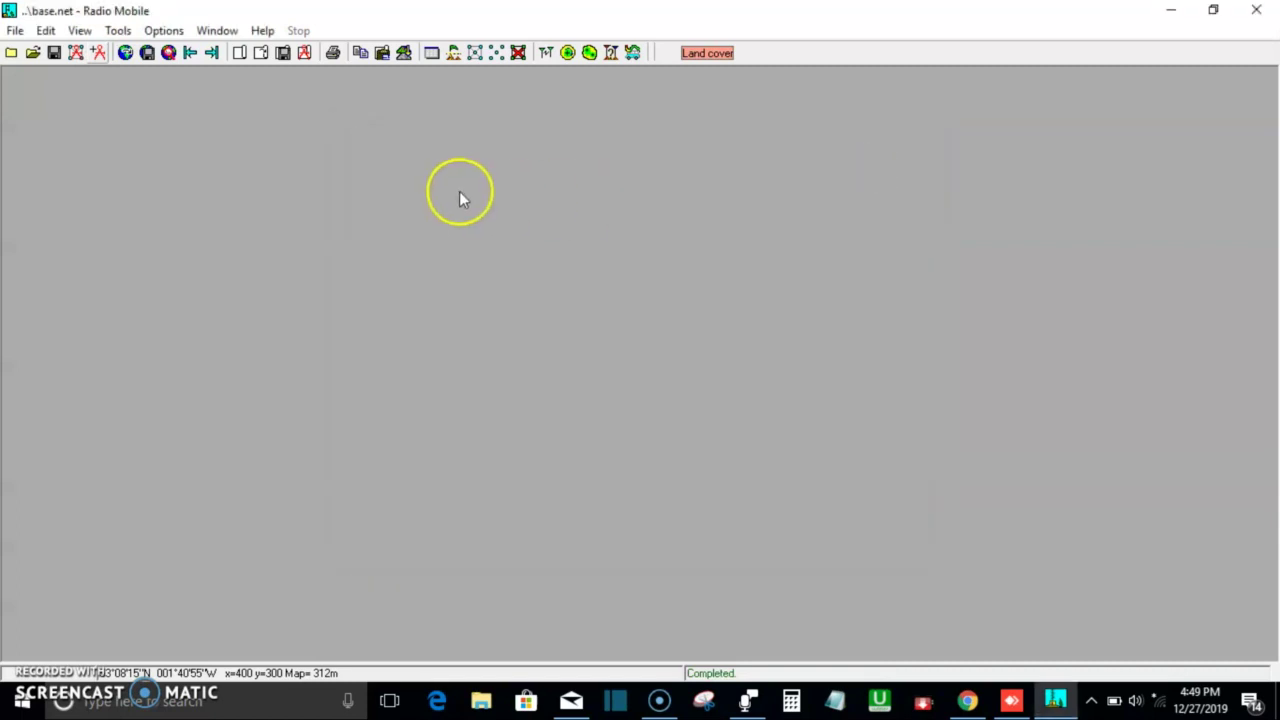
Step: Reopen the unit properties and rename Unit 5 as "Customer end"
left_click(97, 52)
left_click(368, 209)
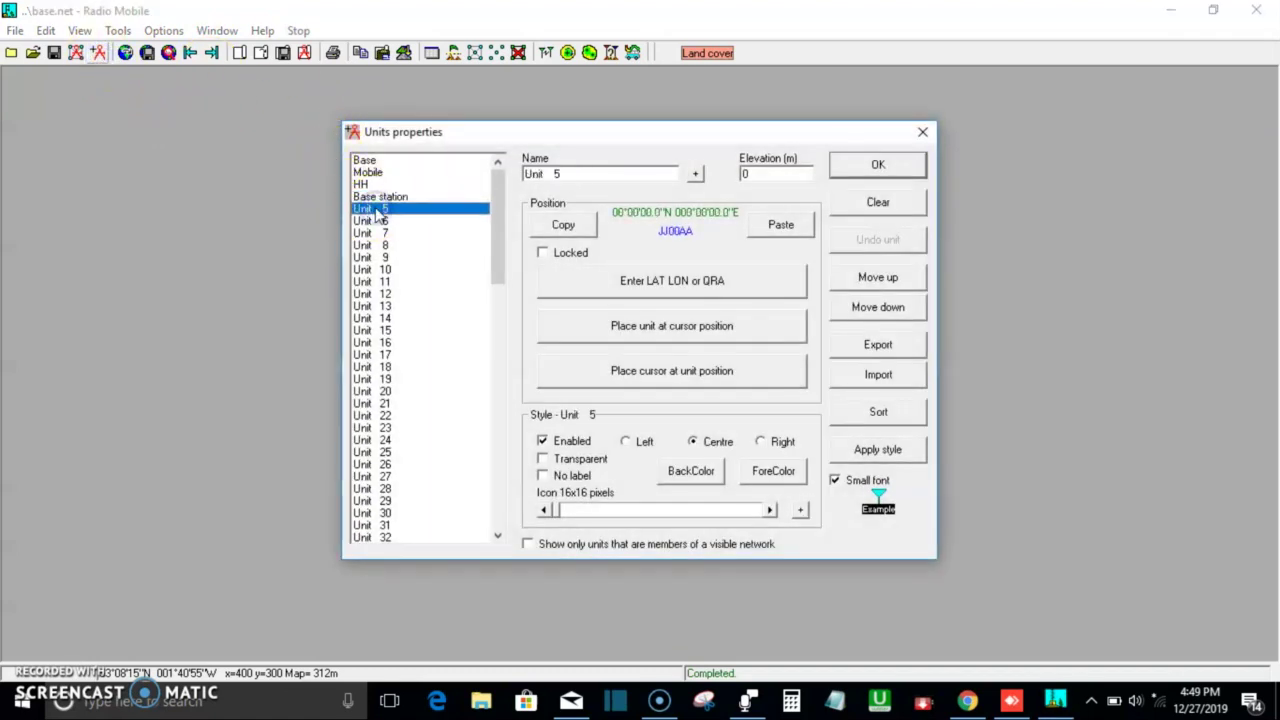
left_click_drag(583, 172, 518, 180)
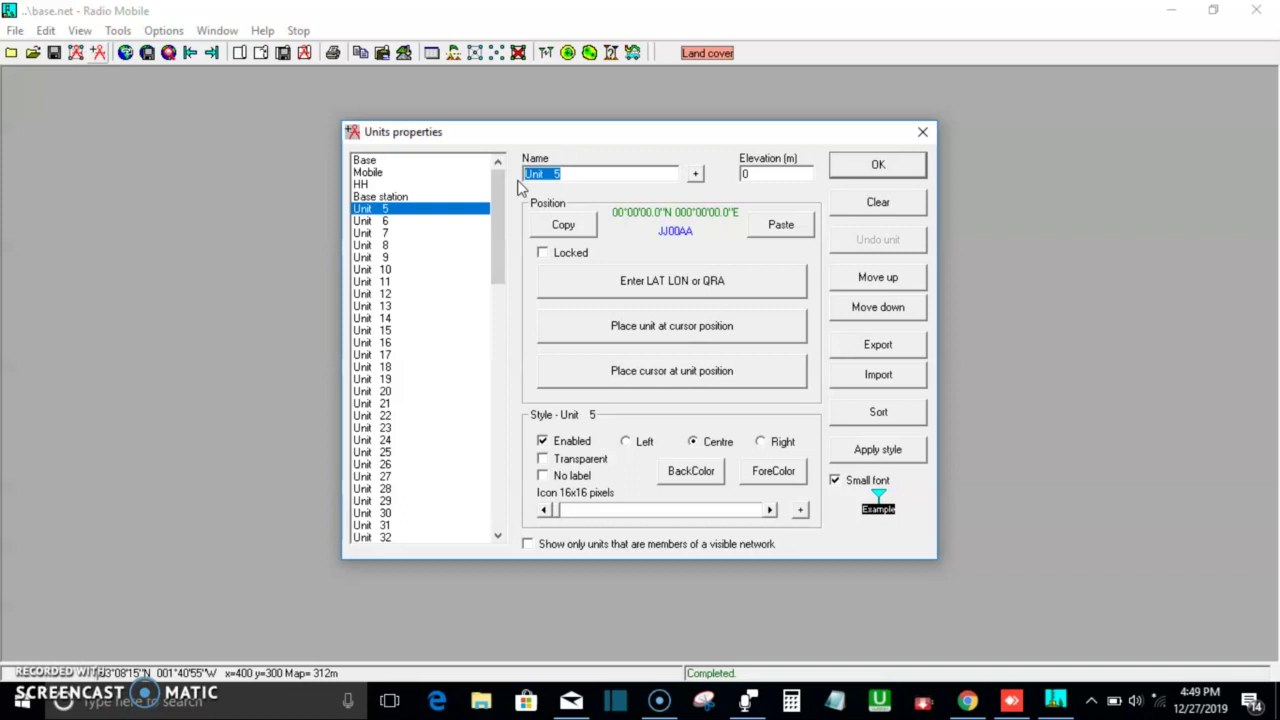
type("Customer")
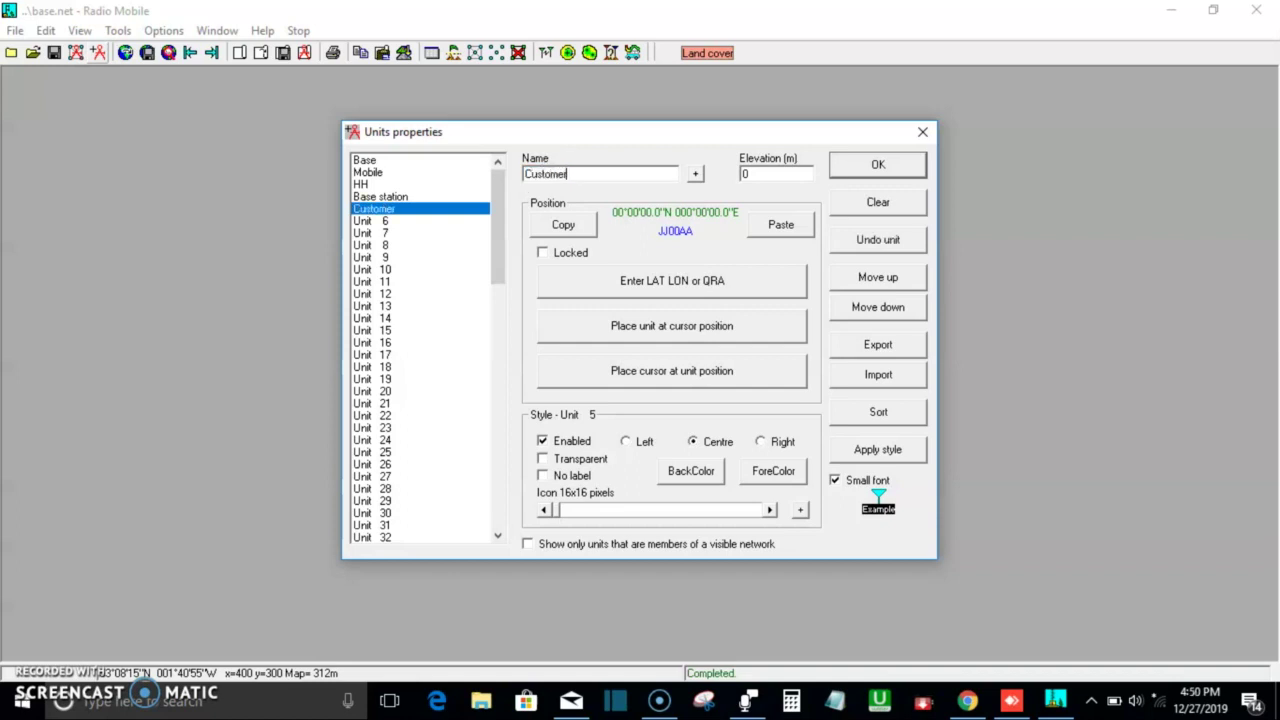
type(" ed")
key("BackSpace")
type("d")
key("BackSpace")
type("nd")
Step: Set the Customer end's position to latitude 06°40'32.6" N and longitude 003°30'50.0" E, and save the unit
left_click(650, 281)
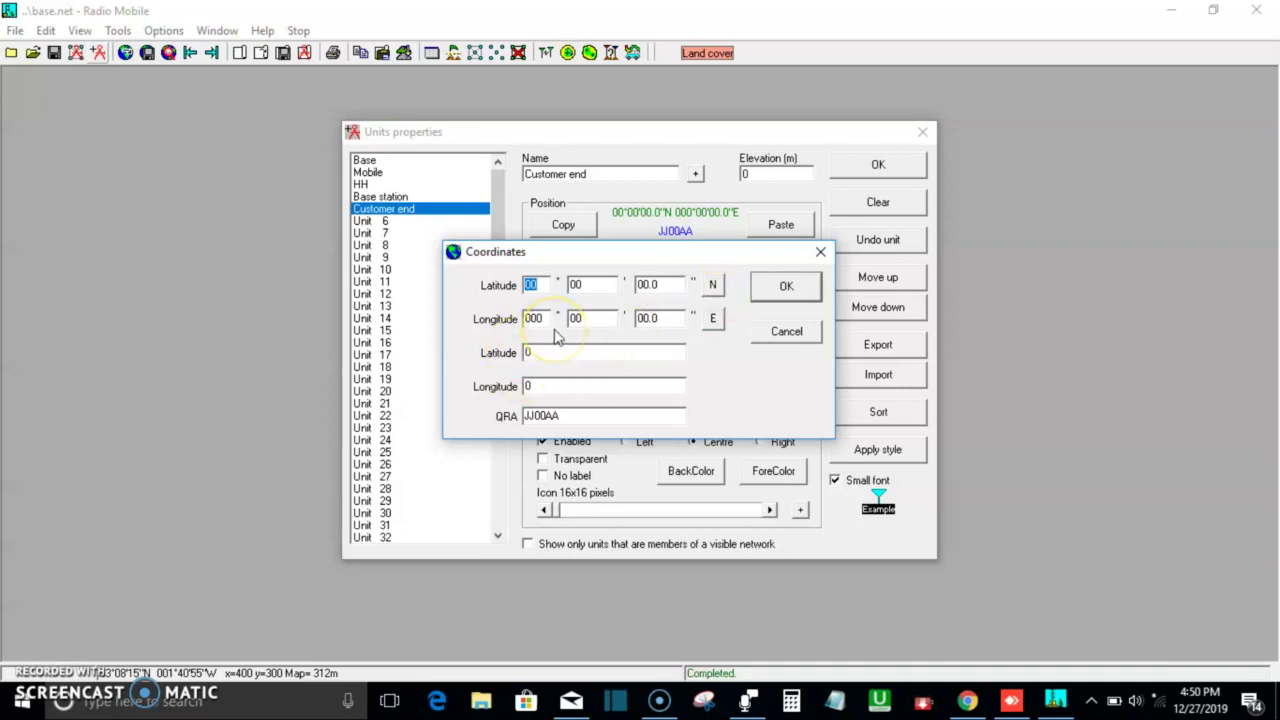
type("06")
type("40")
type("32.6")
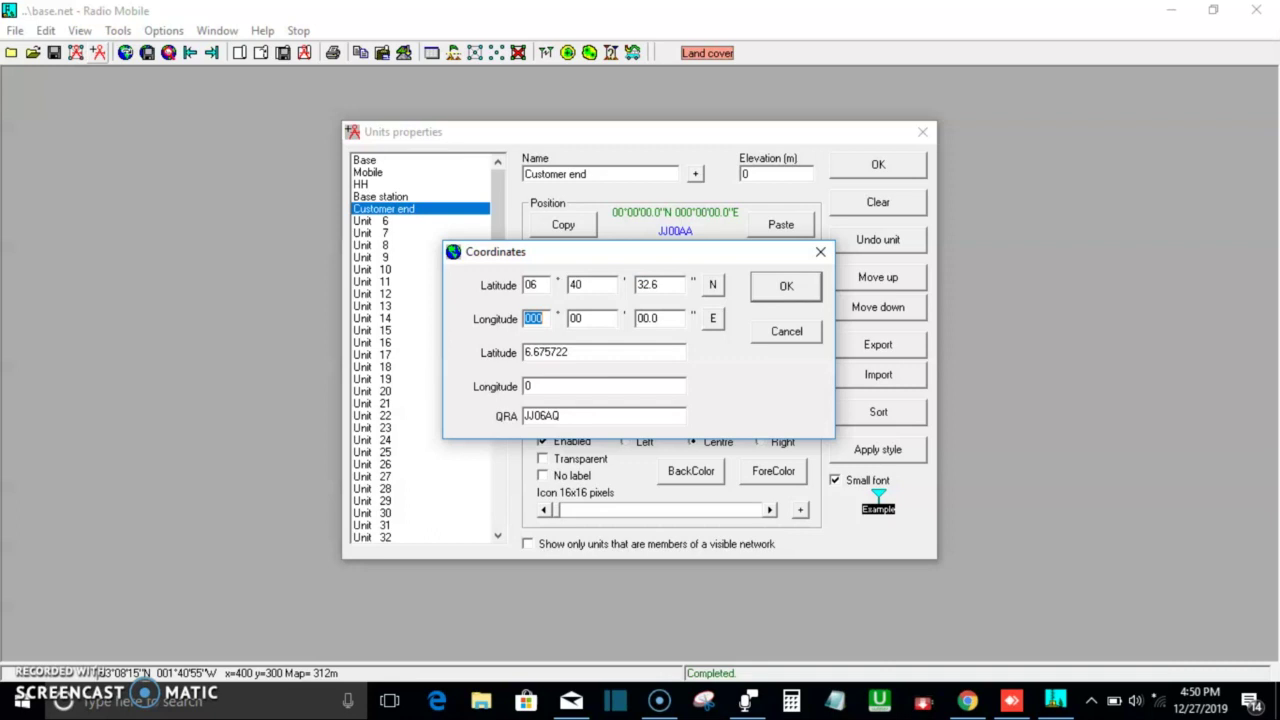
type("003")
type("30")
key("Tab")
type("50.0")
left_click(786, 286)
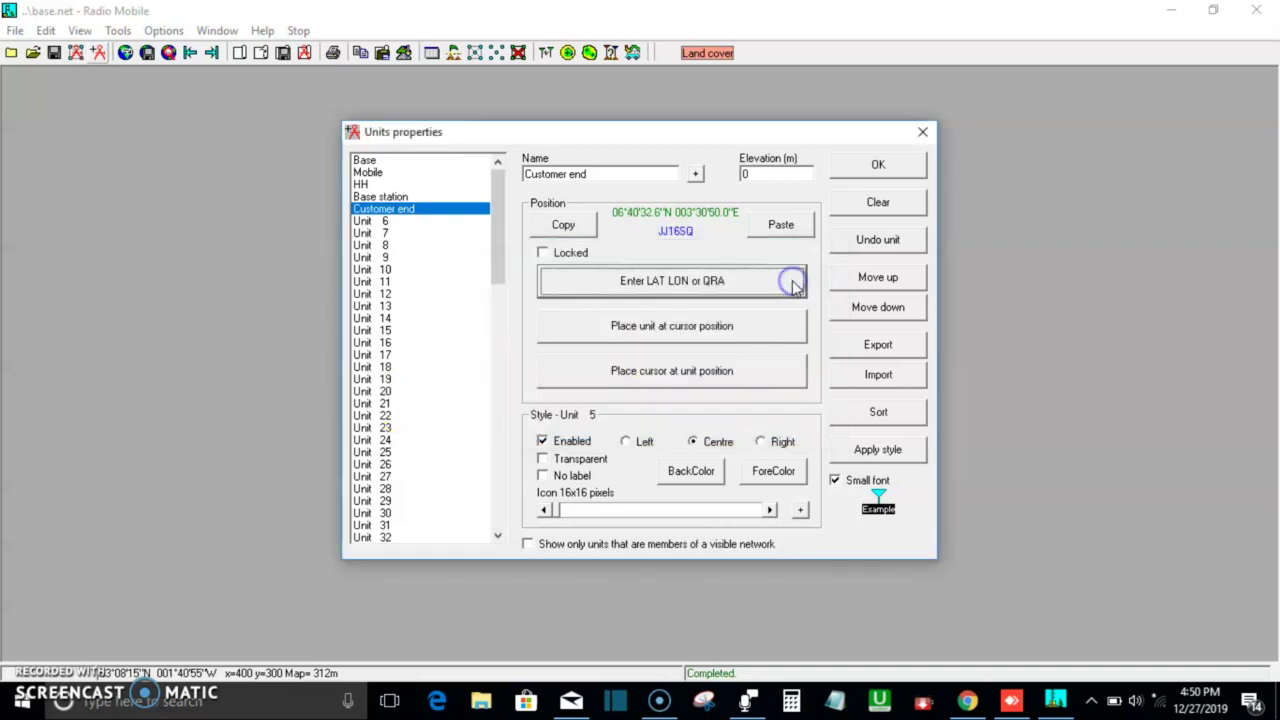
left_click(870, 165)
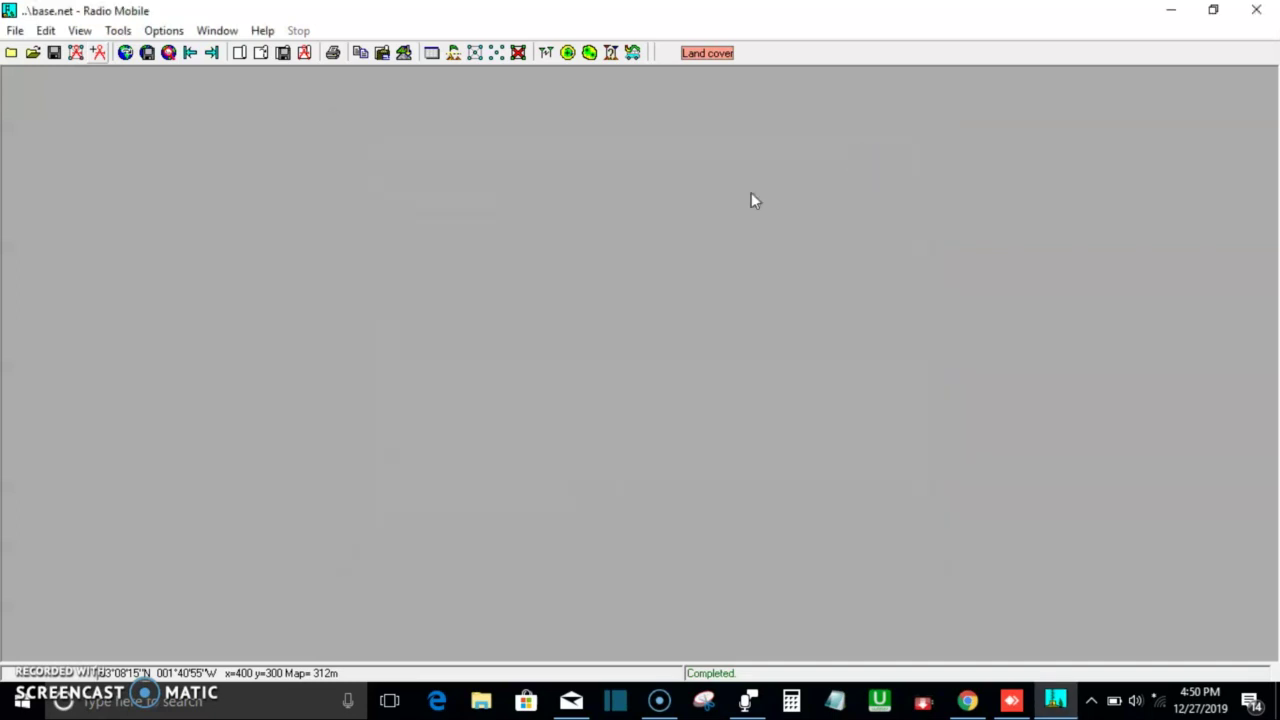
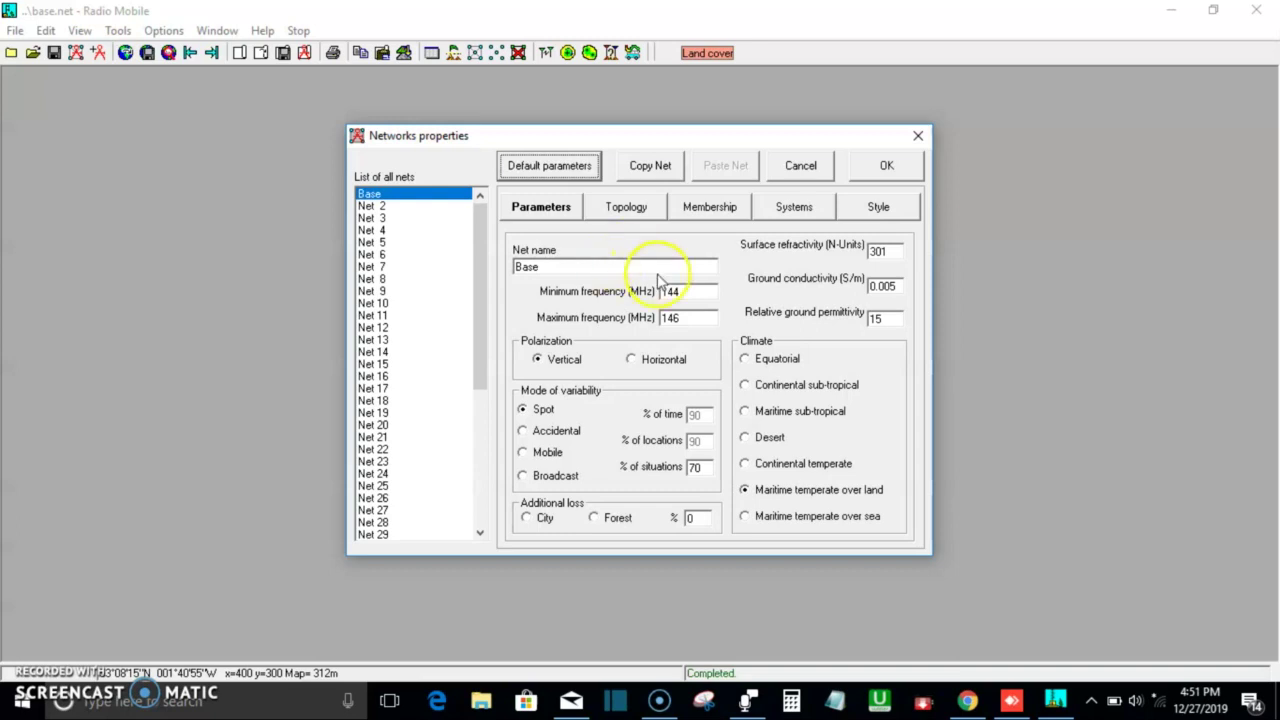
Step: Set the Base network's minimum frequency to 5100 MHz and its maximum frequency to 5800 MHz
left_click(695, 290)
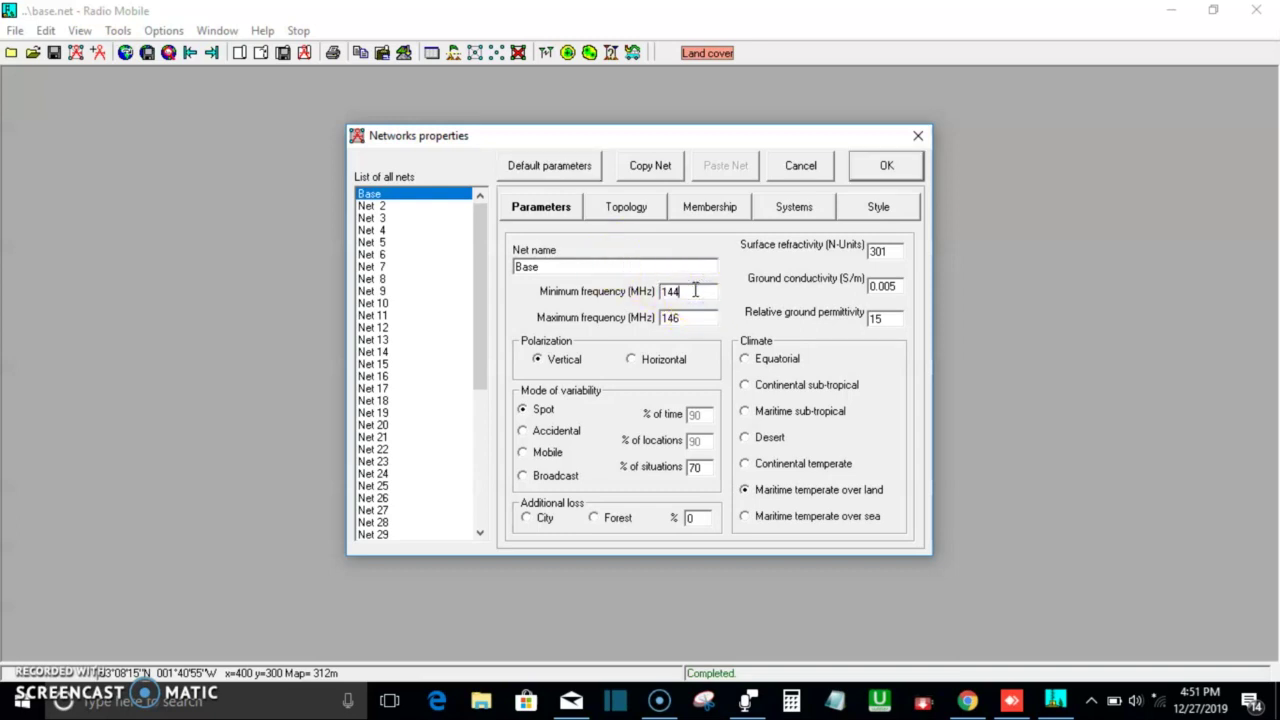
key("BackSpace")
key("BackSpace")
key("BackSpace")
type("5100")
left_click(715, 318)
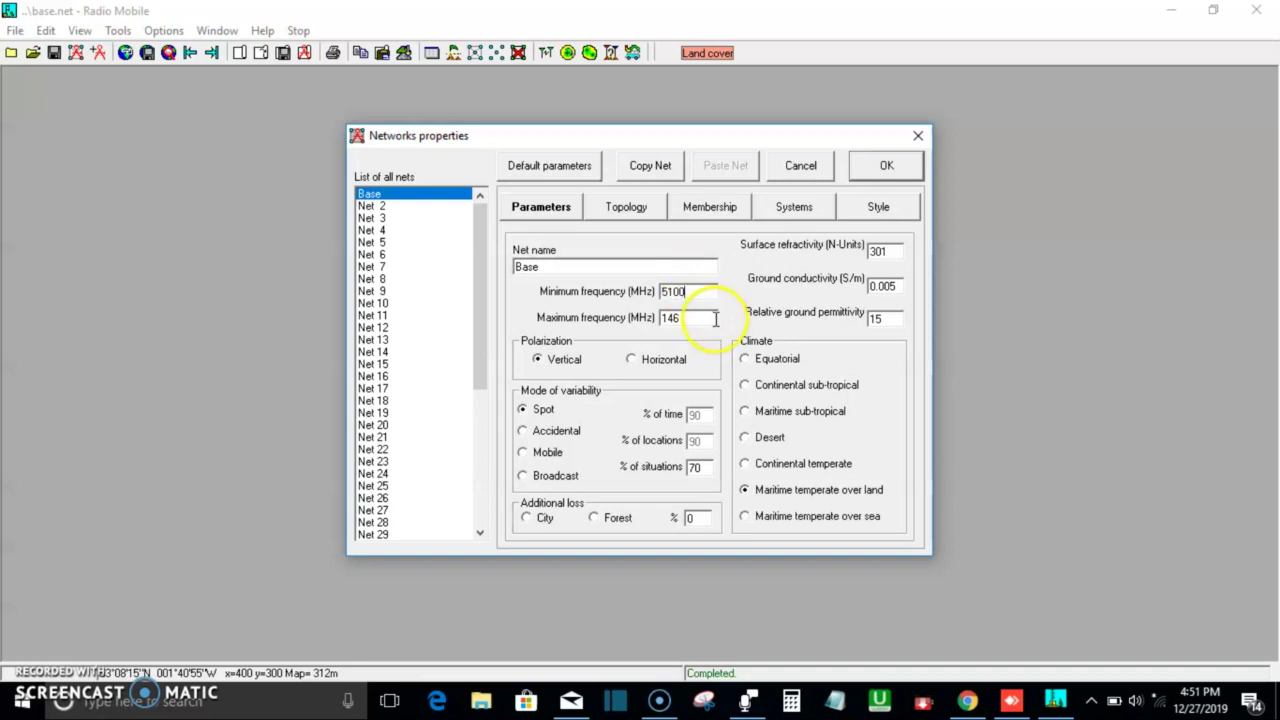
key("BackSpace")
key("BackSpace")
key("BackSpace")
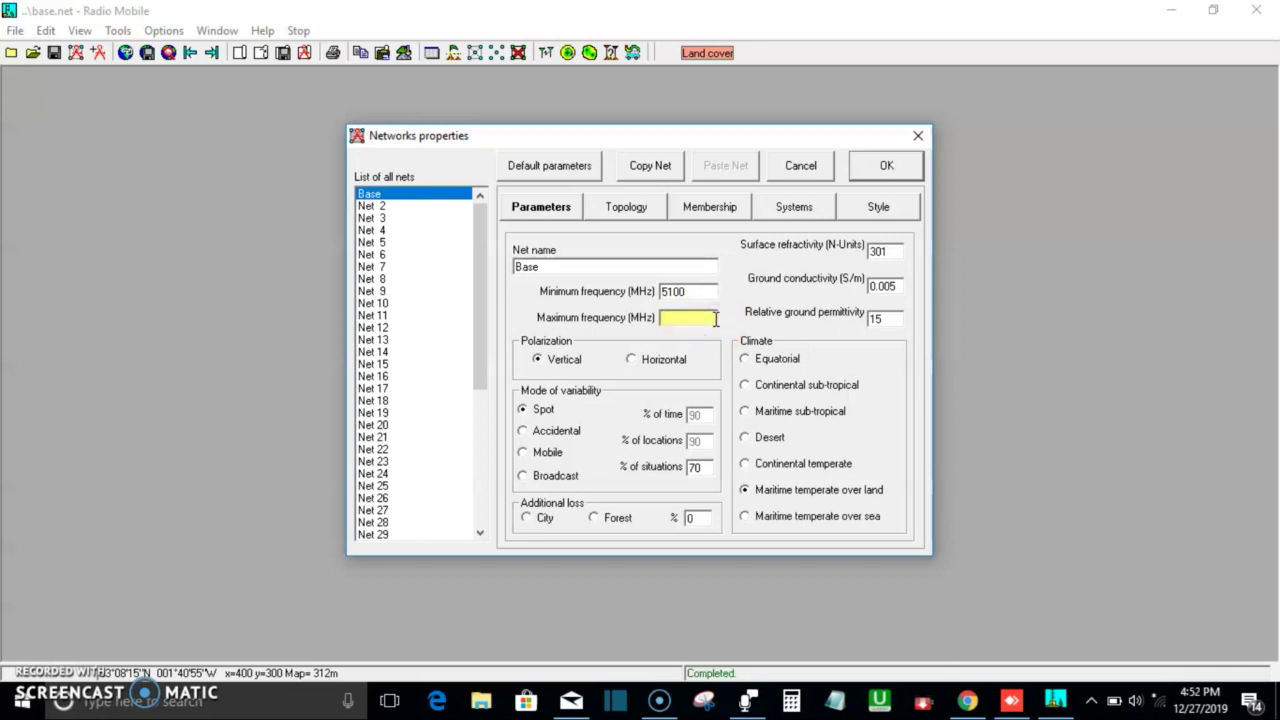
type("5800")
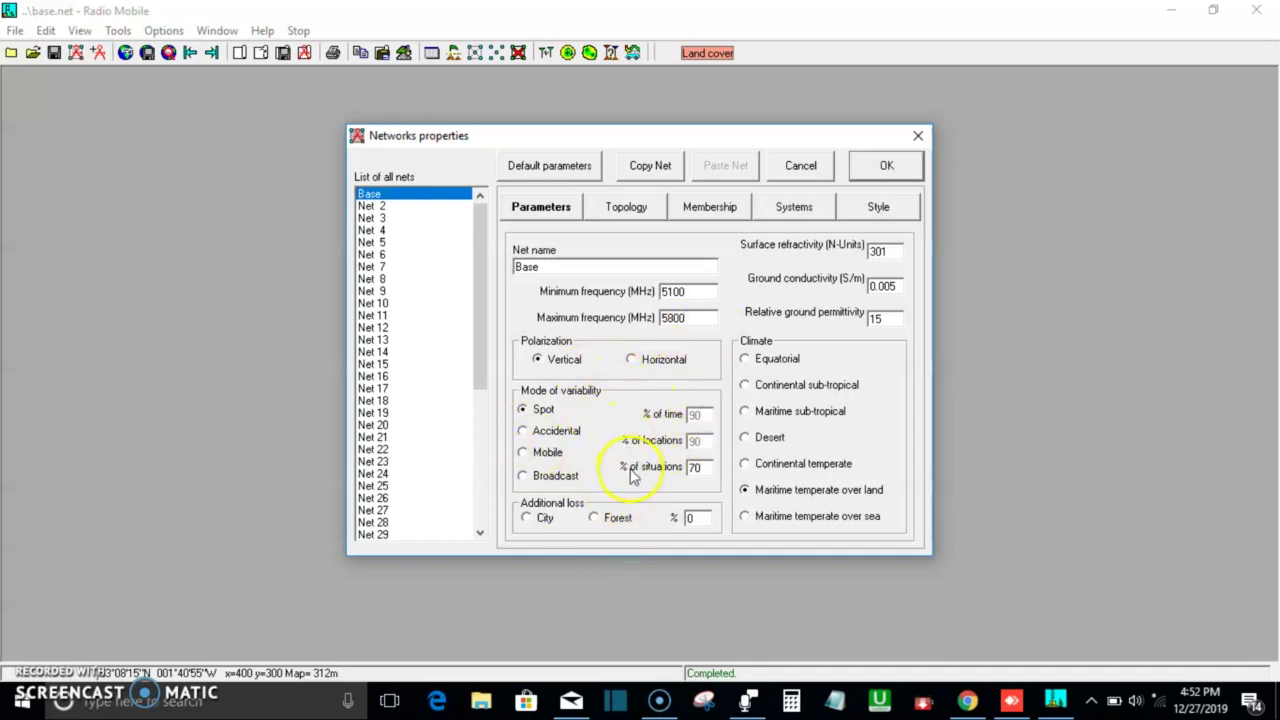
Step: Add the Base station and Customer end units as members of the Base network
left_click(628, 210)
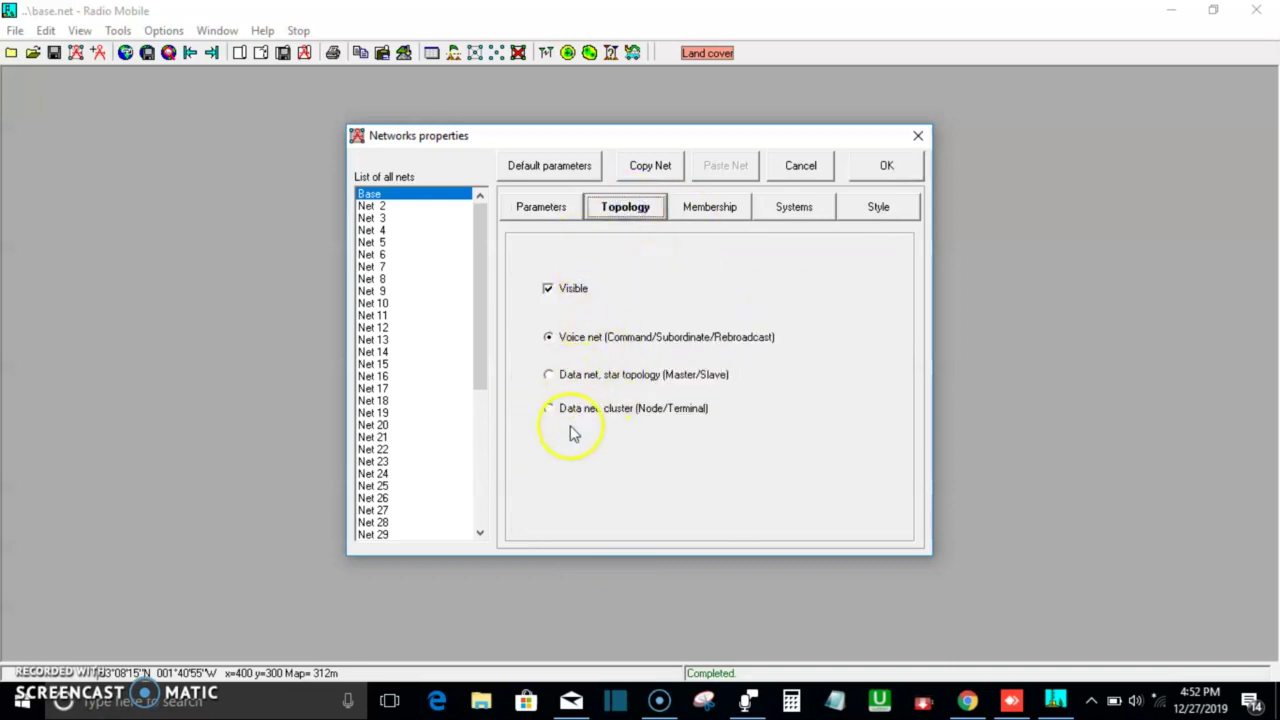
left_click(711, 218)
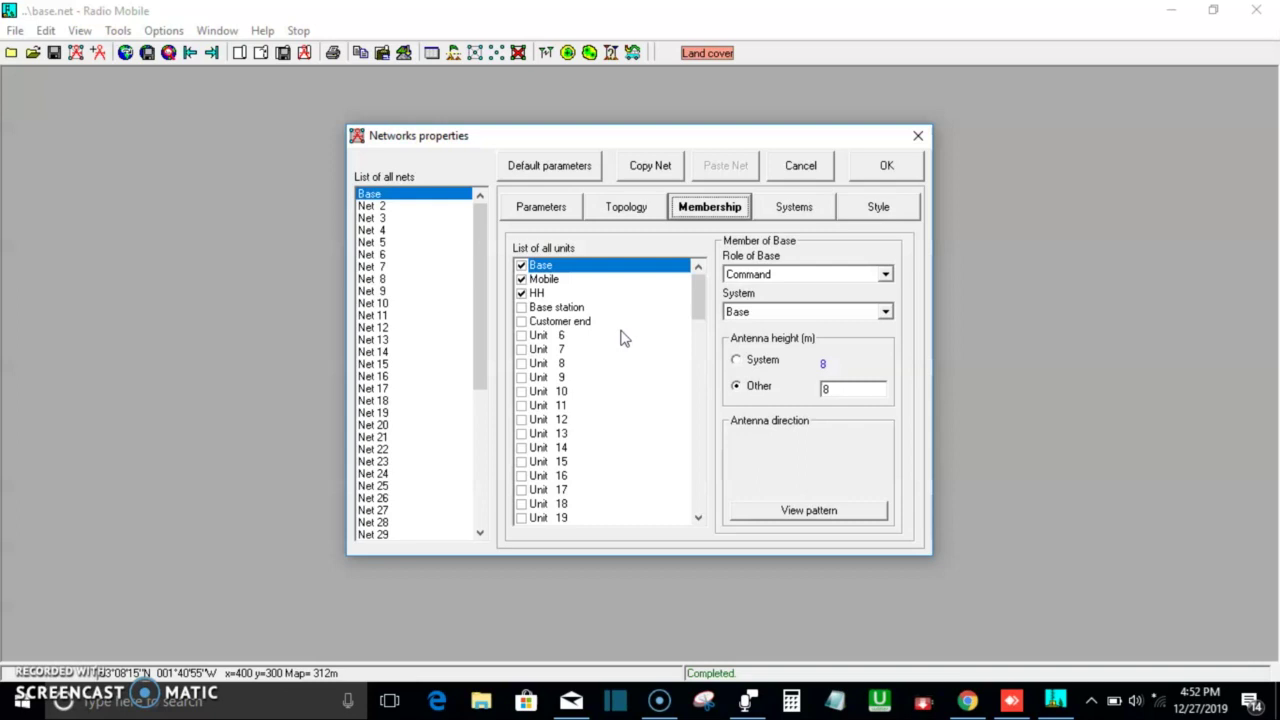
left_click(97, 55)
left_click(521, 307)
left_click(521, 321)
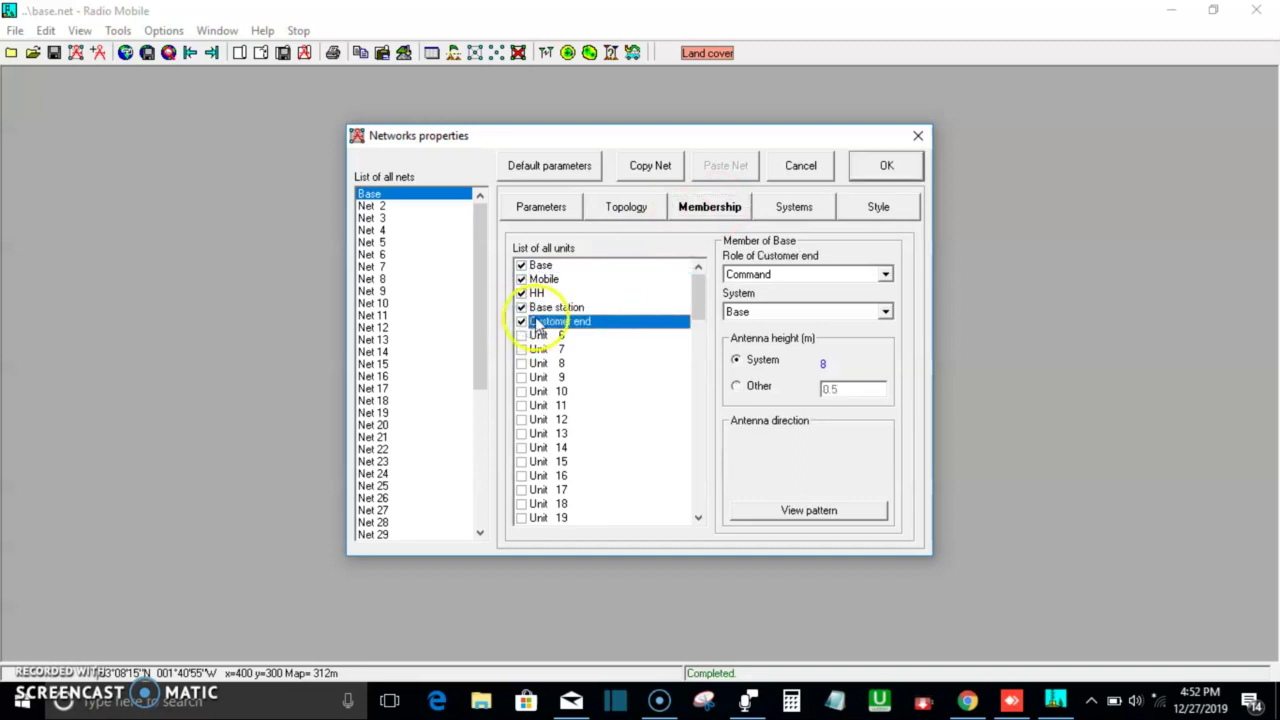
Step: Choose Command as the role of the Base station unit in the Base network
left_click(557, 309)
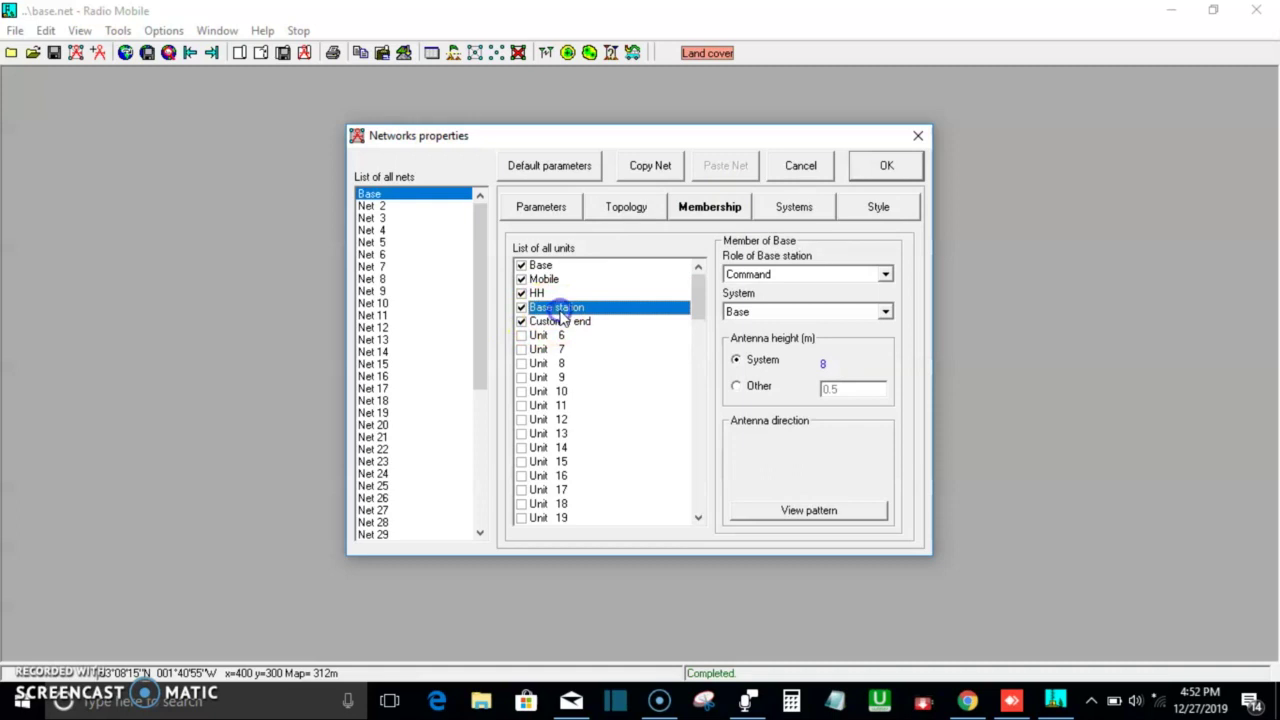
left_click(780, 276)
left_click(780, 276)
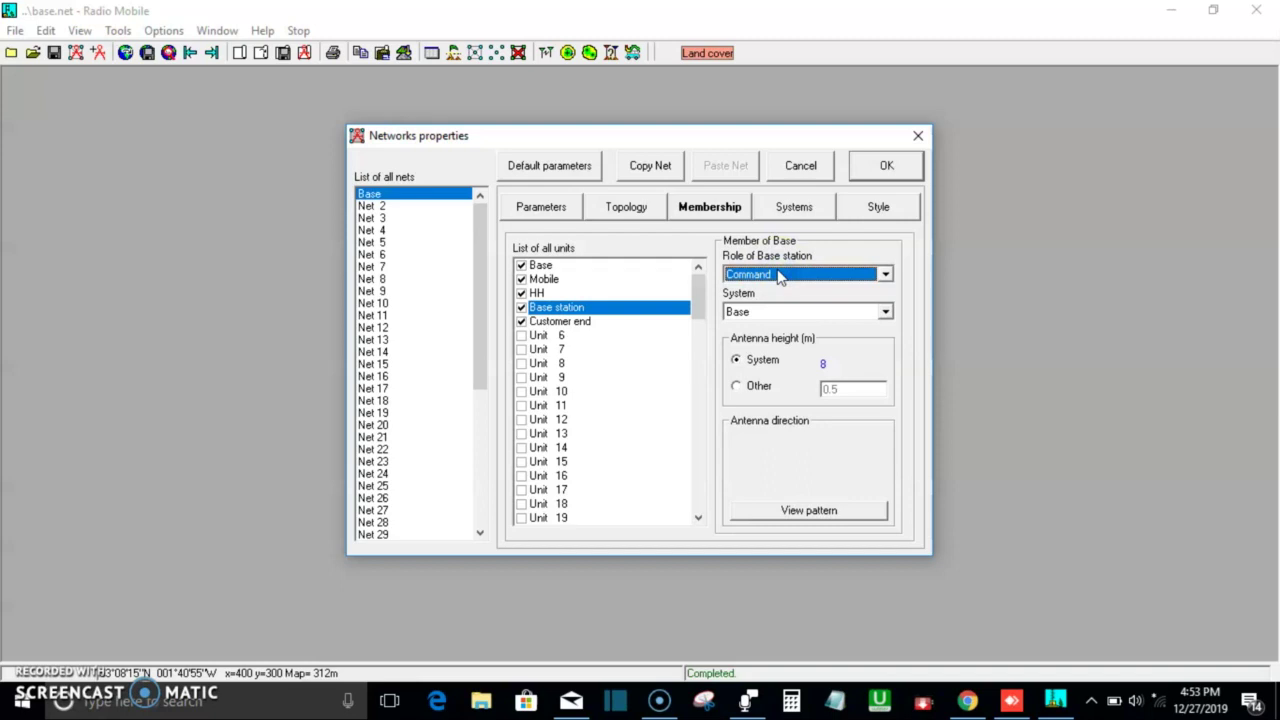
Step: Choose Subordinate as the role of the Customer end unit in the Base network
left_click(599, 322)
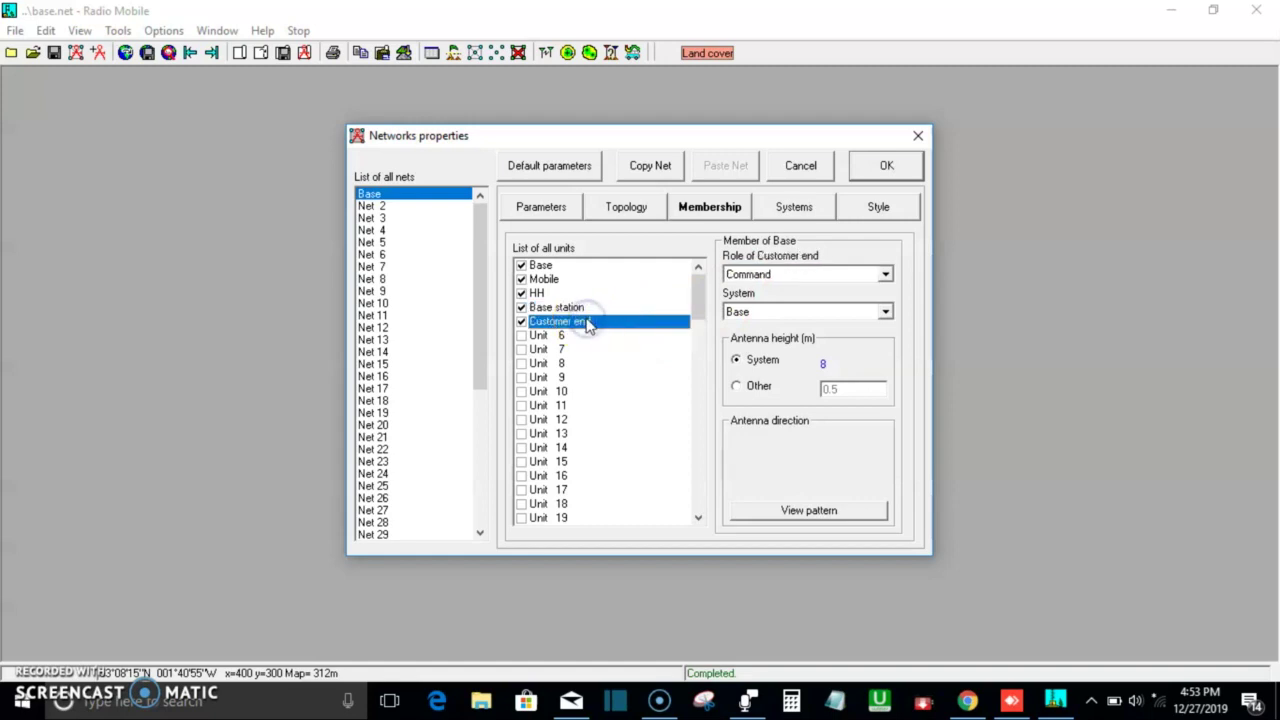
left_click(777, 274)
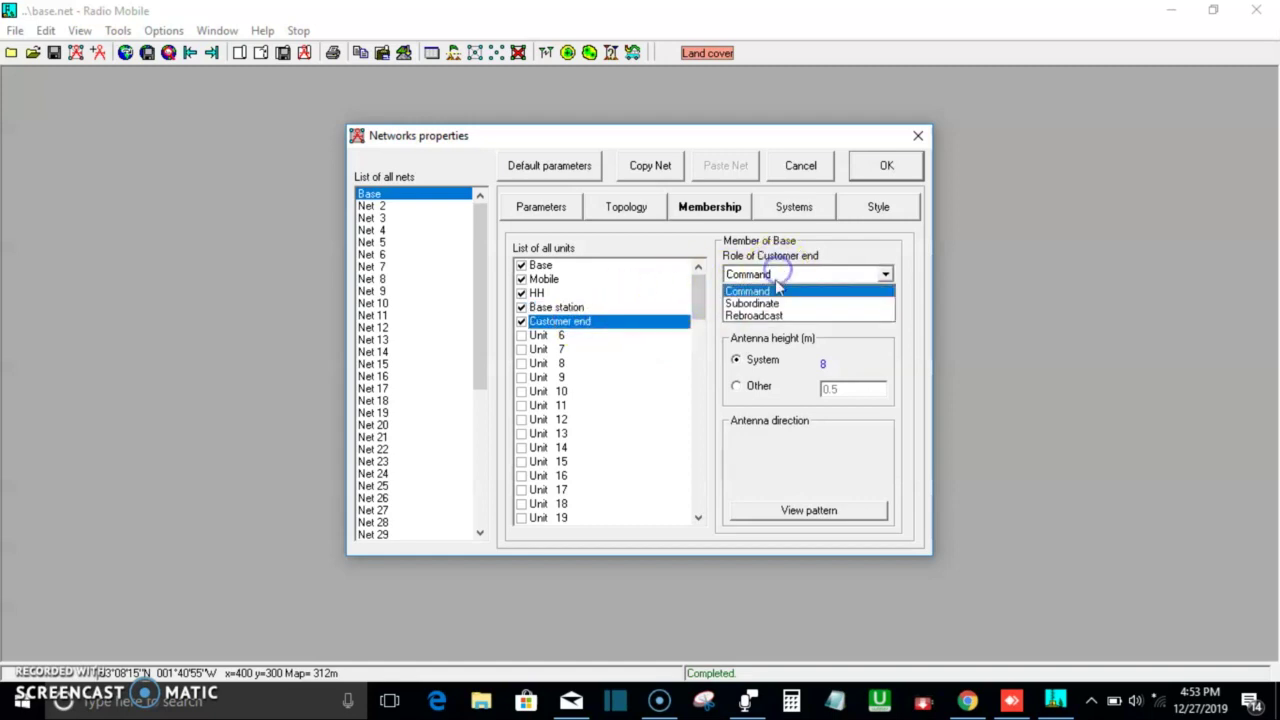
left_click(776, 305)
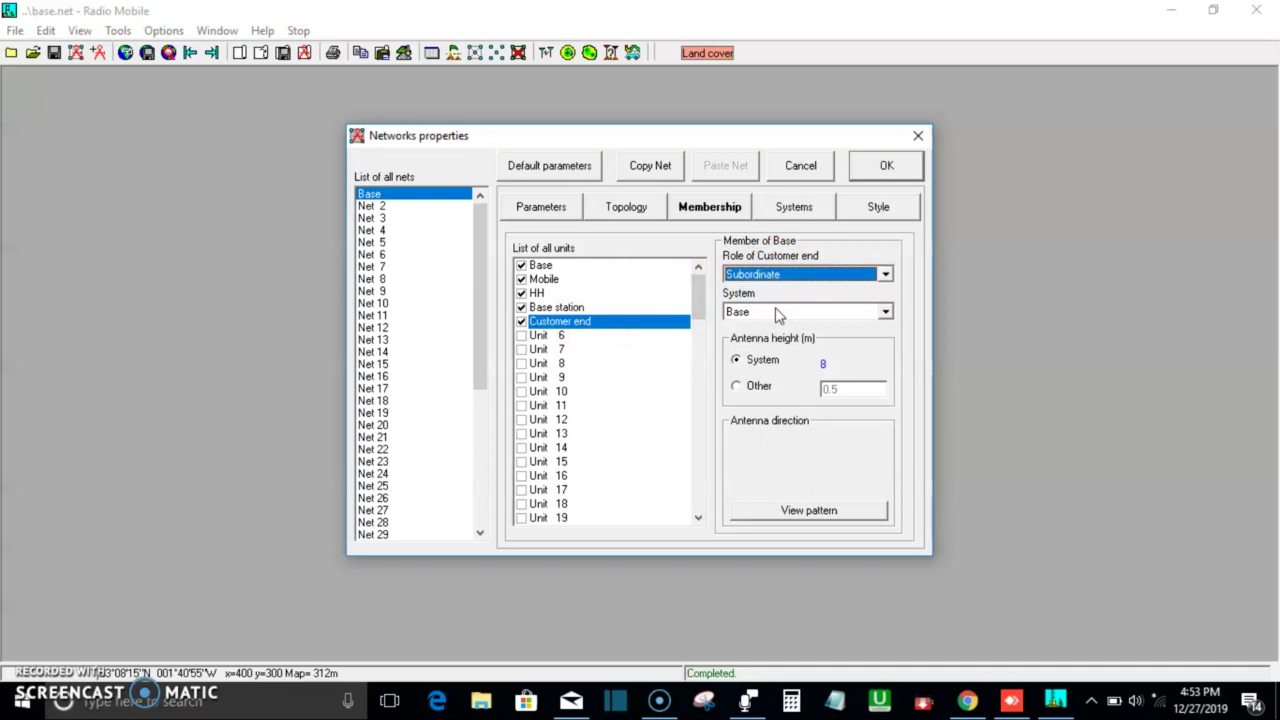
left_click(575, 309)
left_click(565, 321)
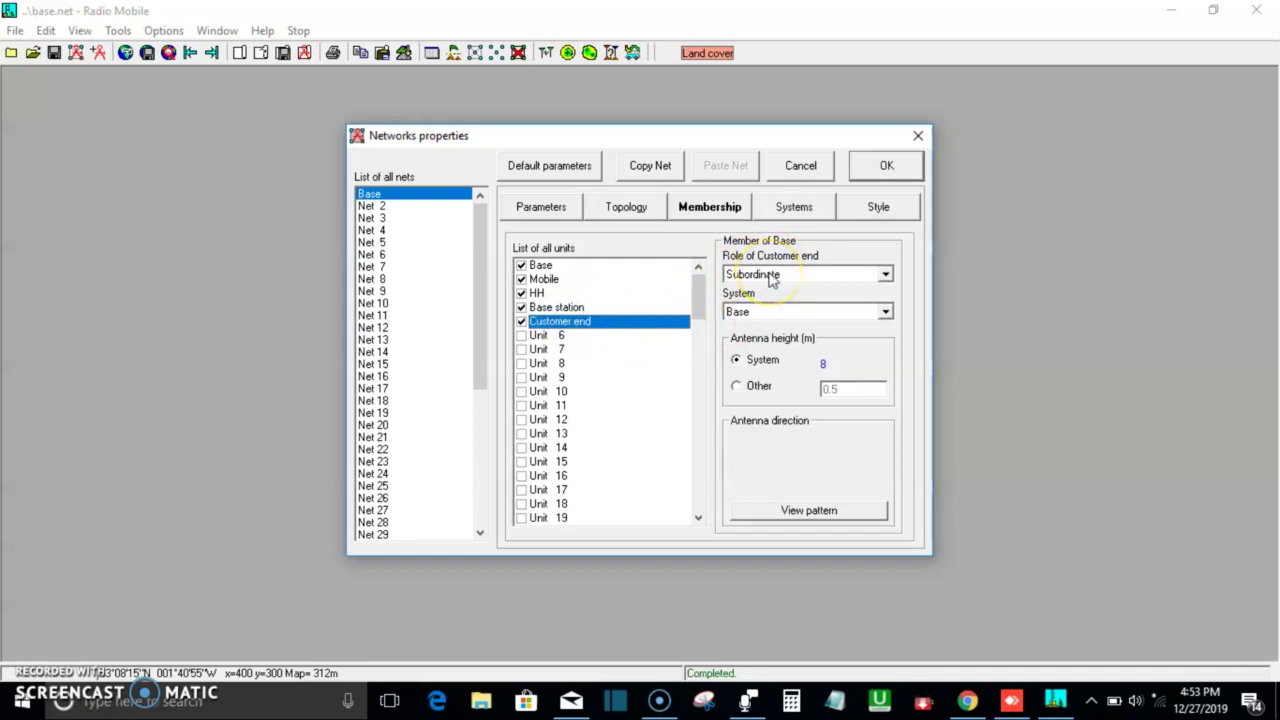
Step: Choose Base as the system of the Customer end unit and review the membership settings of both link units
left_click(774, 311)
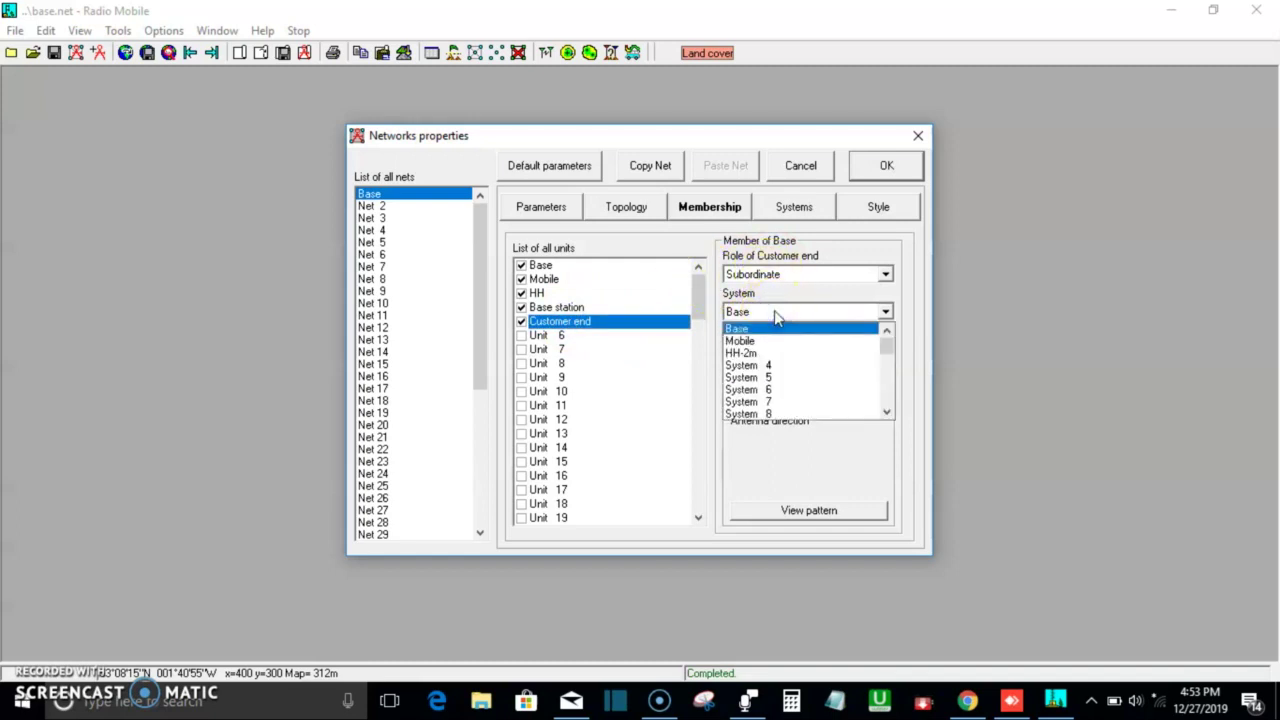
left_click(775, 312)
left_click(775, 312)
left_click(775, 317)
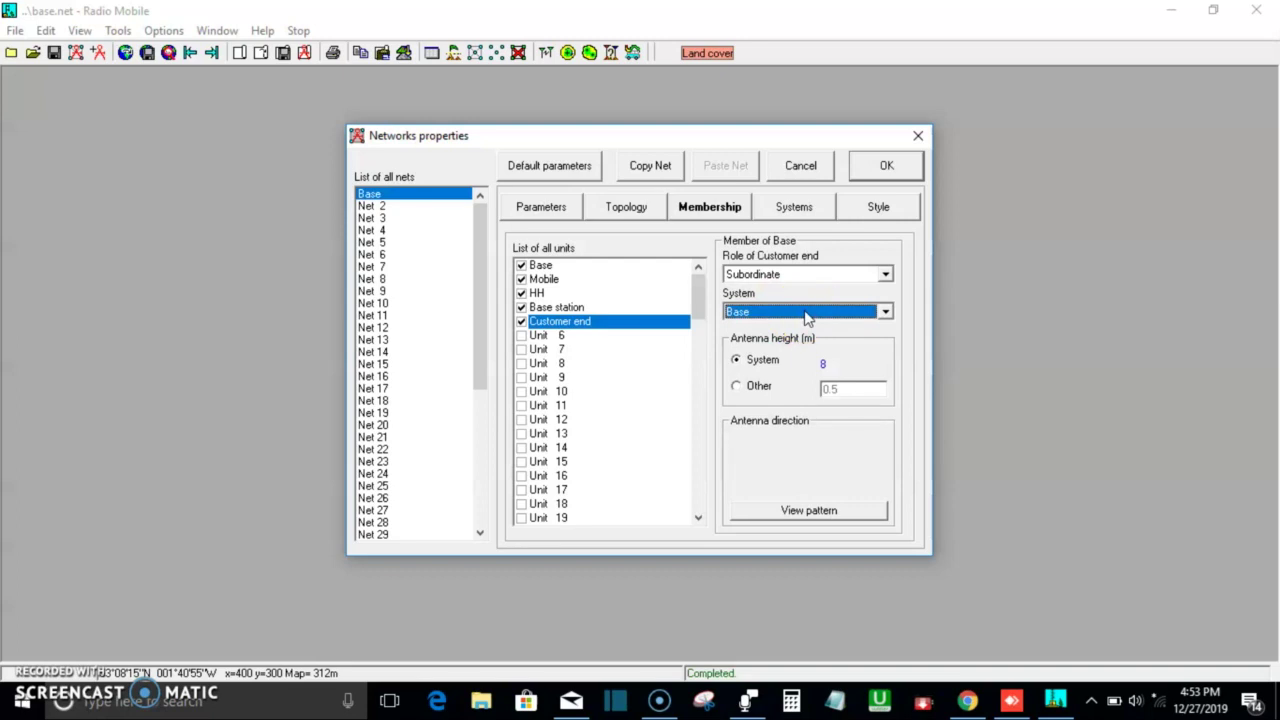
left_click(698, 290)
left_click(545, 309)
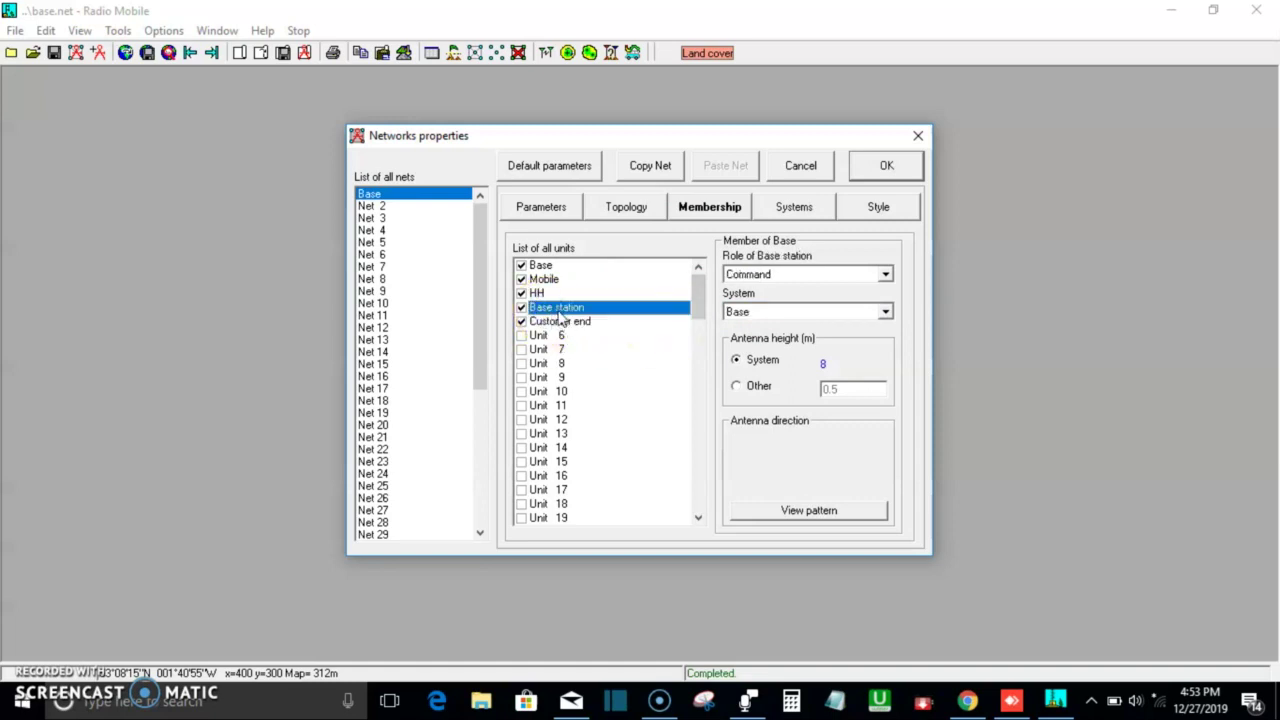
left_click(562, 322)
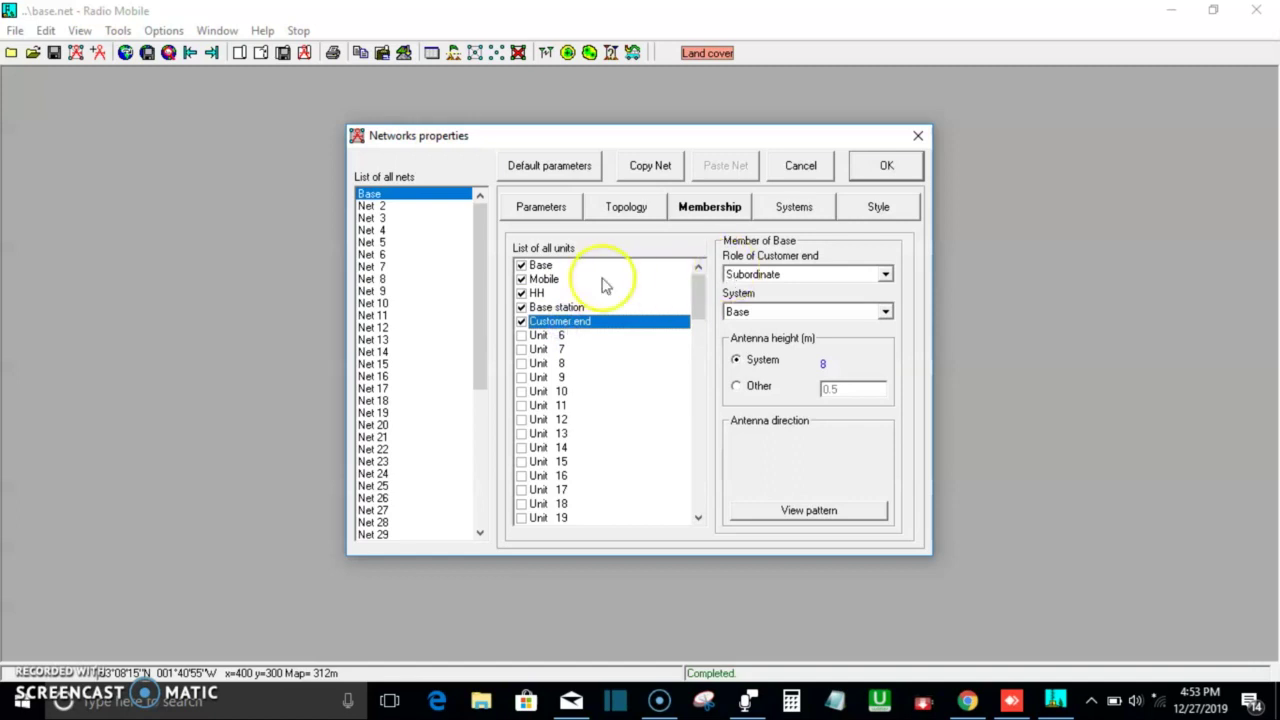
Step: Rename the Base system as Power beam M5 in the network's system settings
left_click(795, 210)
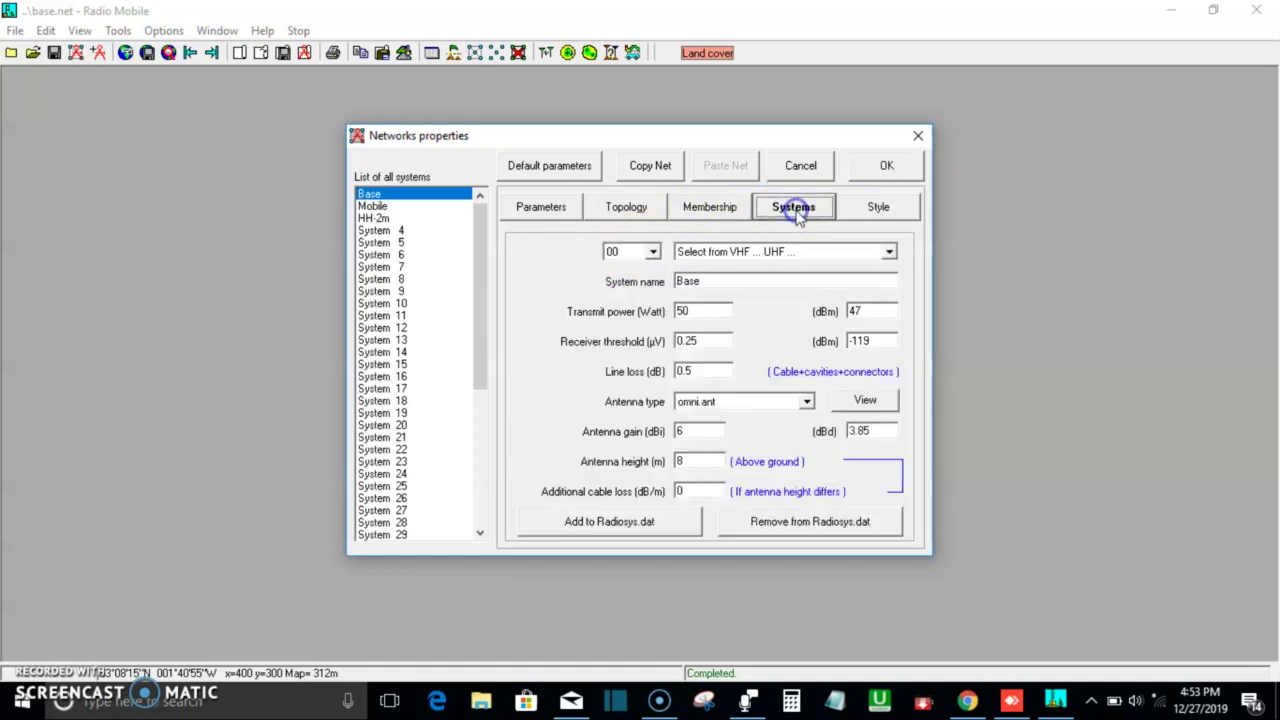
left_click(705, 311)
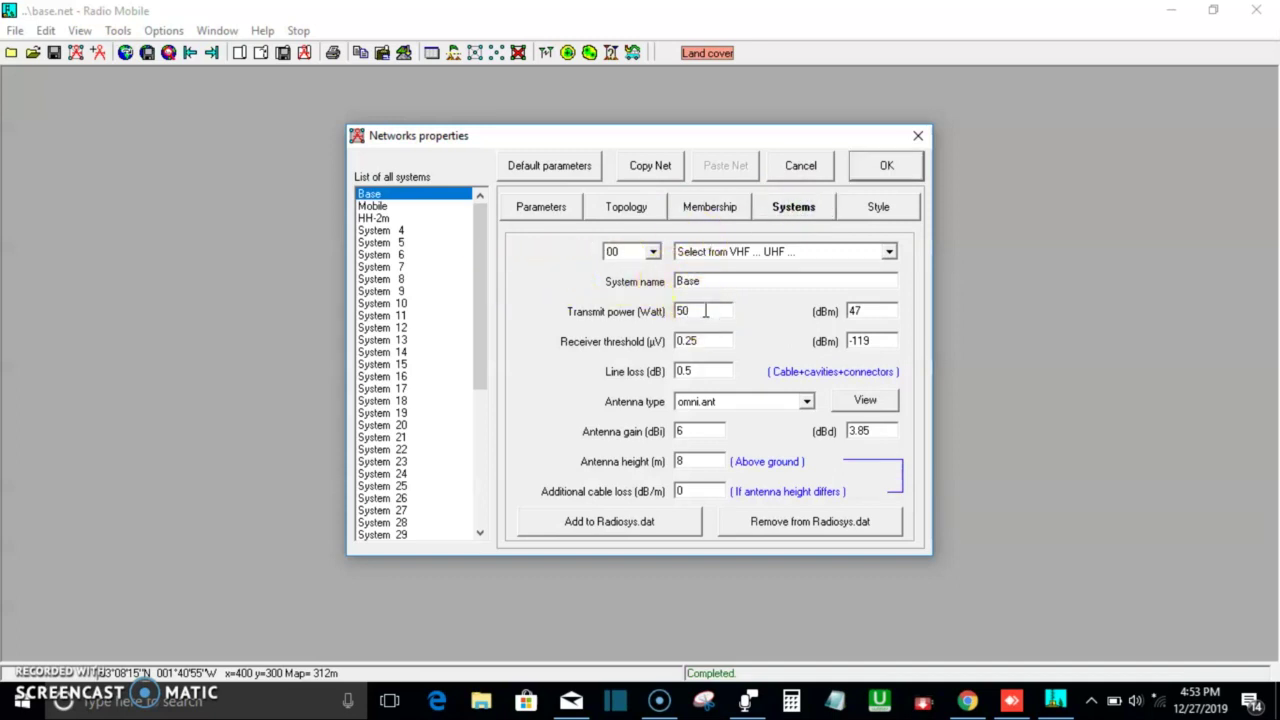
left_click(711, 341)
left_click(712, 380)
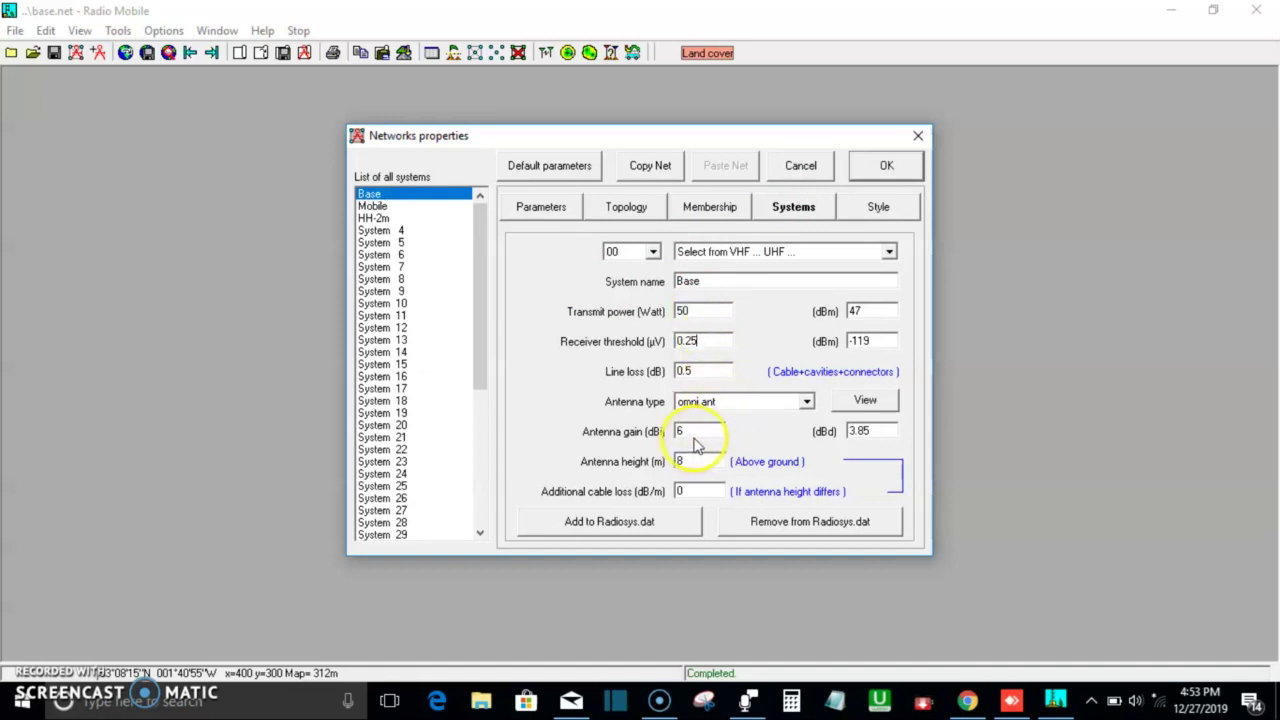
left_click(717, 285)
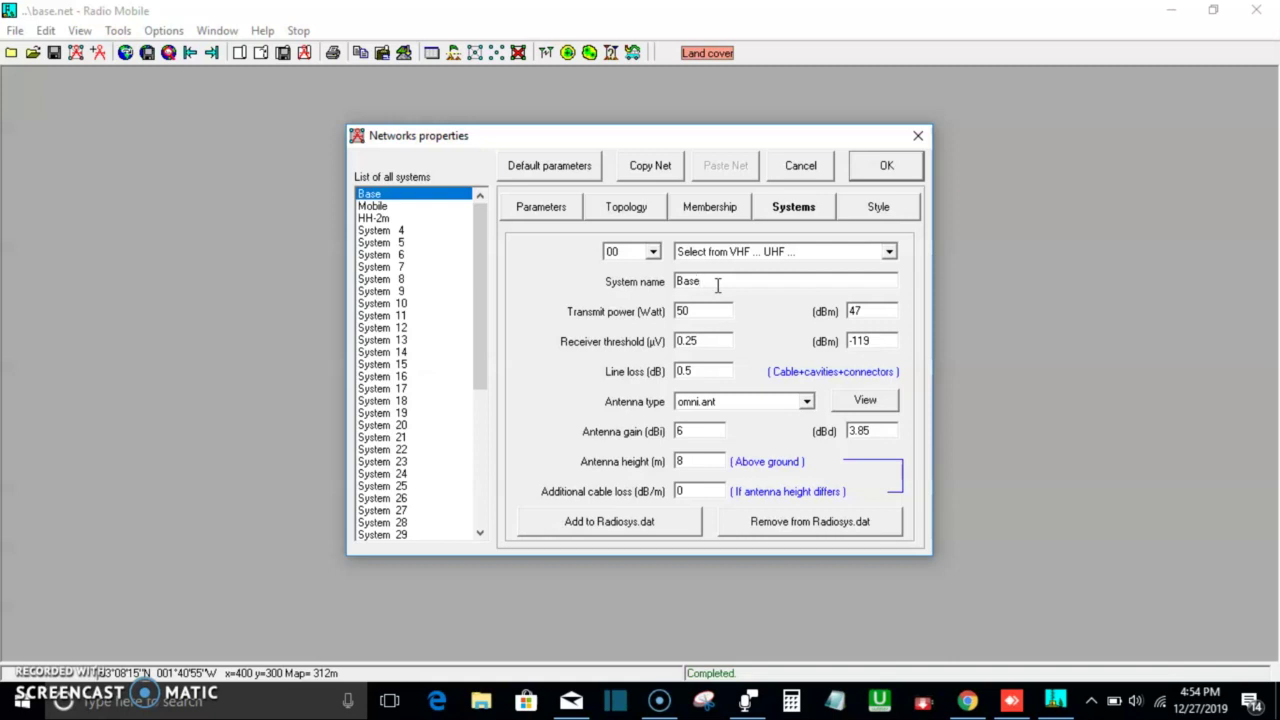
key("BackSpace")
key("BackSpace")
key("BackSpace")
key("BackSpace")
type("Power bea")
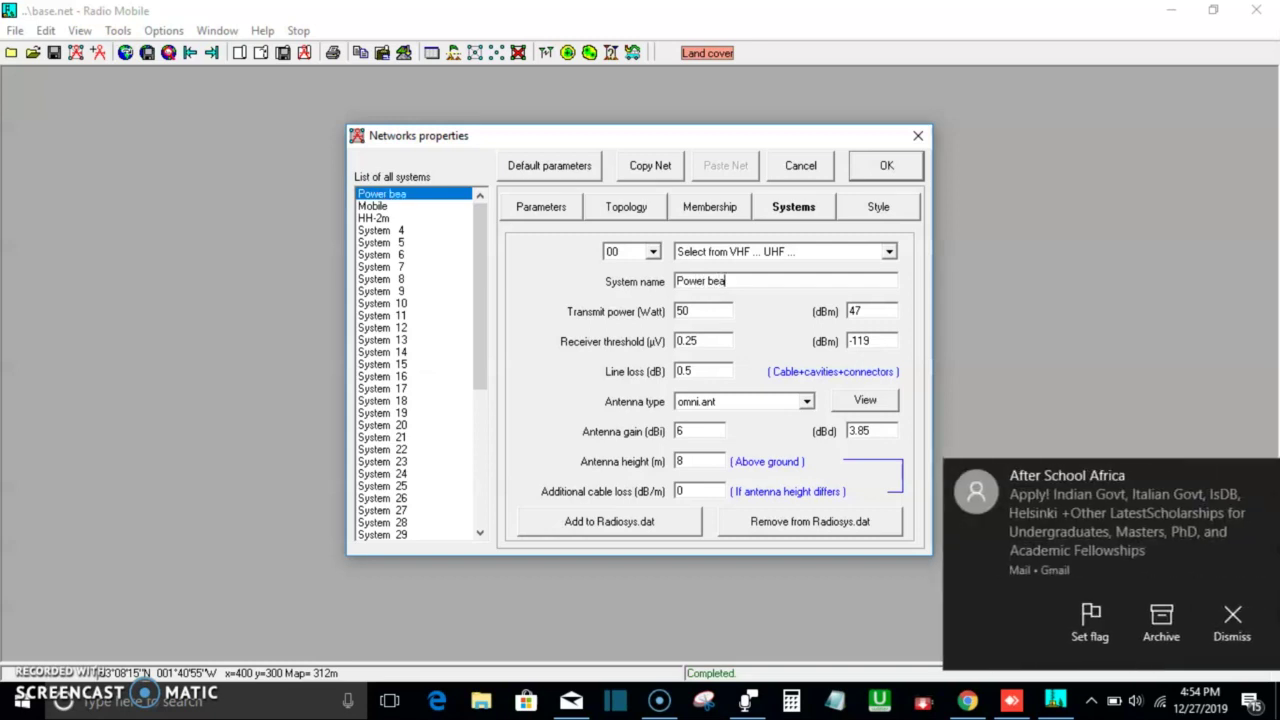
type("m m")
type("a")
key("BackSpace")
key("BackSpace")
type("M5")
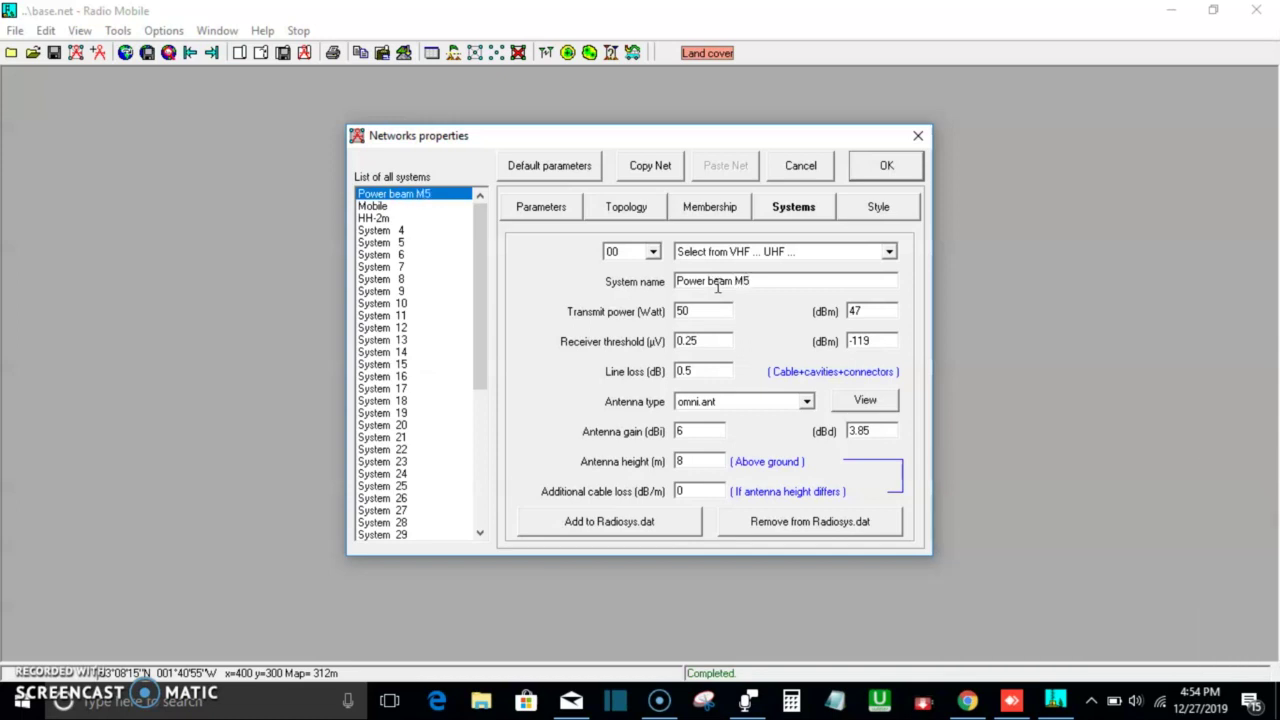
Step: Set the transmit power of the Power beam M5 system to 26 dBm
double_click(706, 312)
type("26")
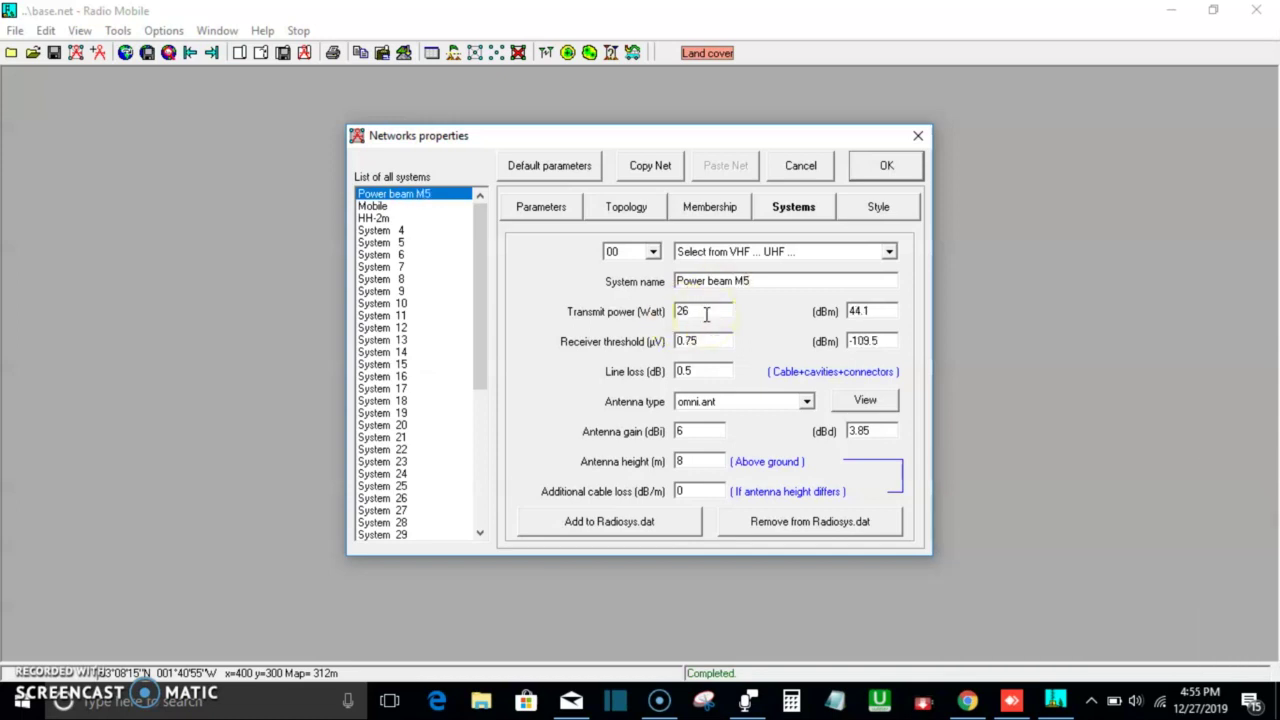
left_click(879, 312)
key("BackSpace")
key("BackSpace")
key("BackSpace")
key("BackSpace")
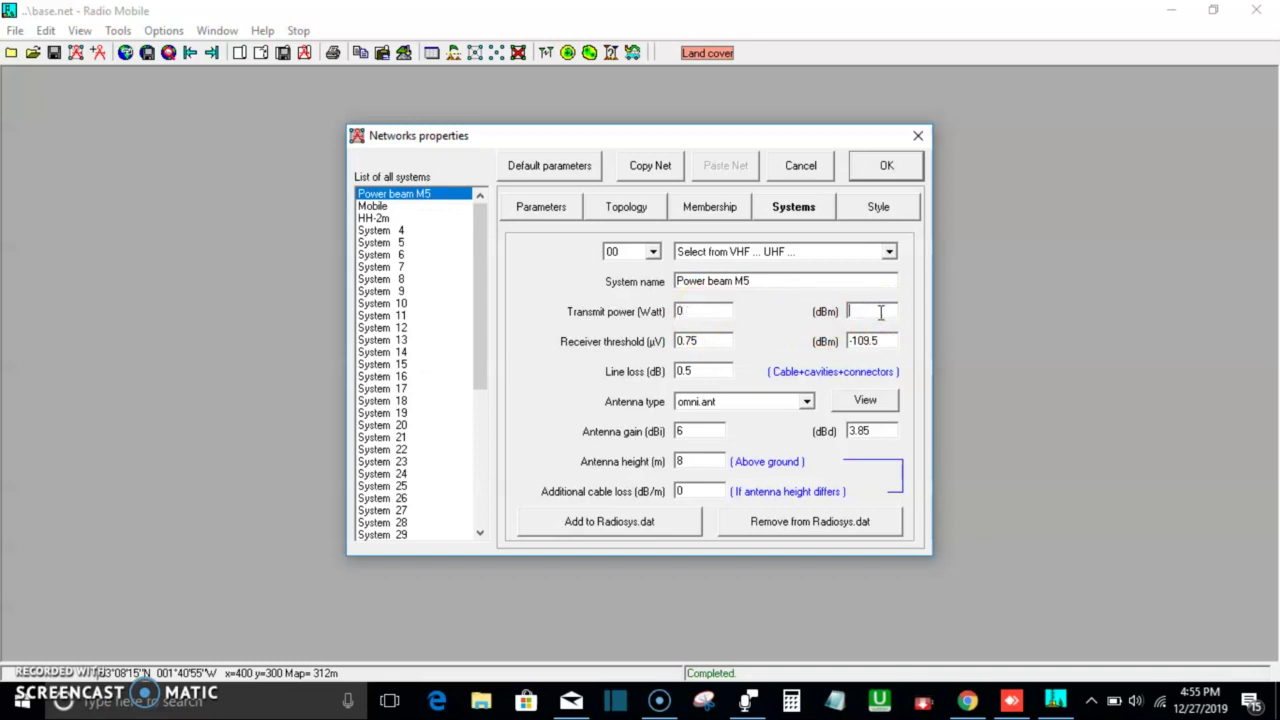
type("26")
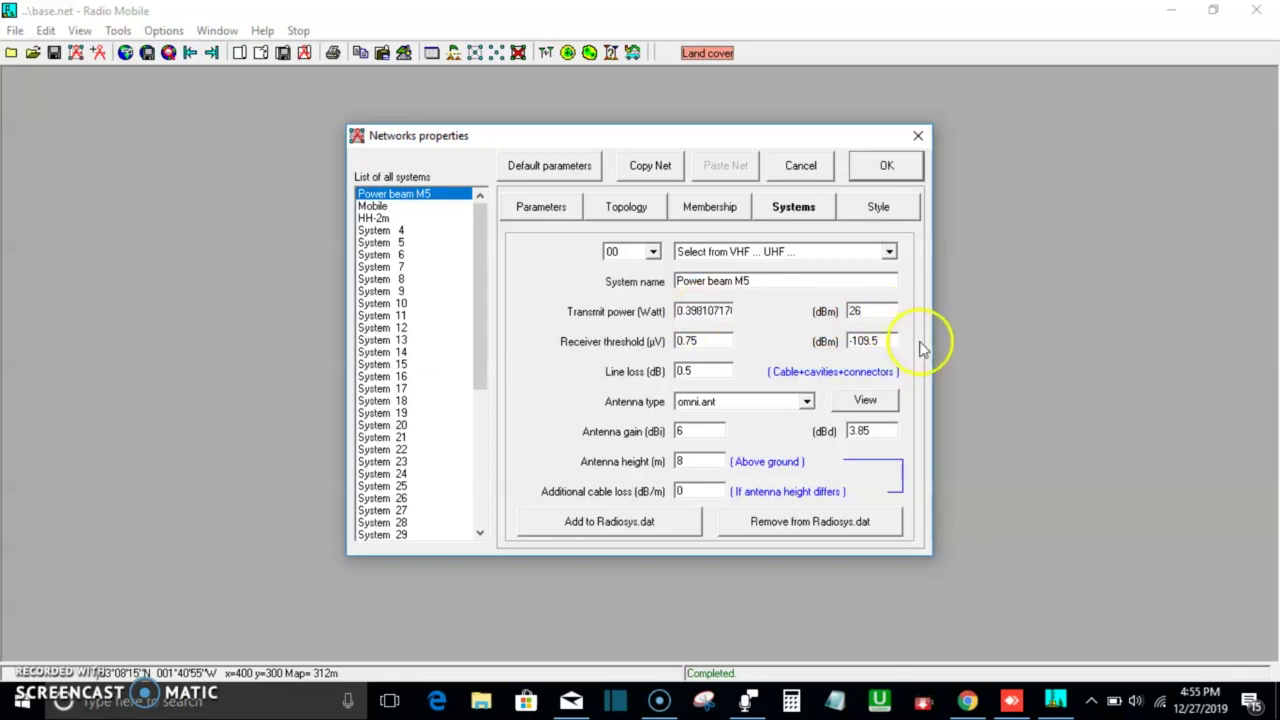
Step: Set the receiver threshold of the Power beam M5 system to -75 dBm
left_click(880, 341)
key("BackSpace")
key("BackSpace")
key("BackSpace")
key("BackSpace")
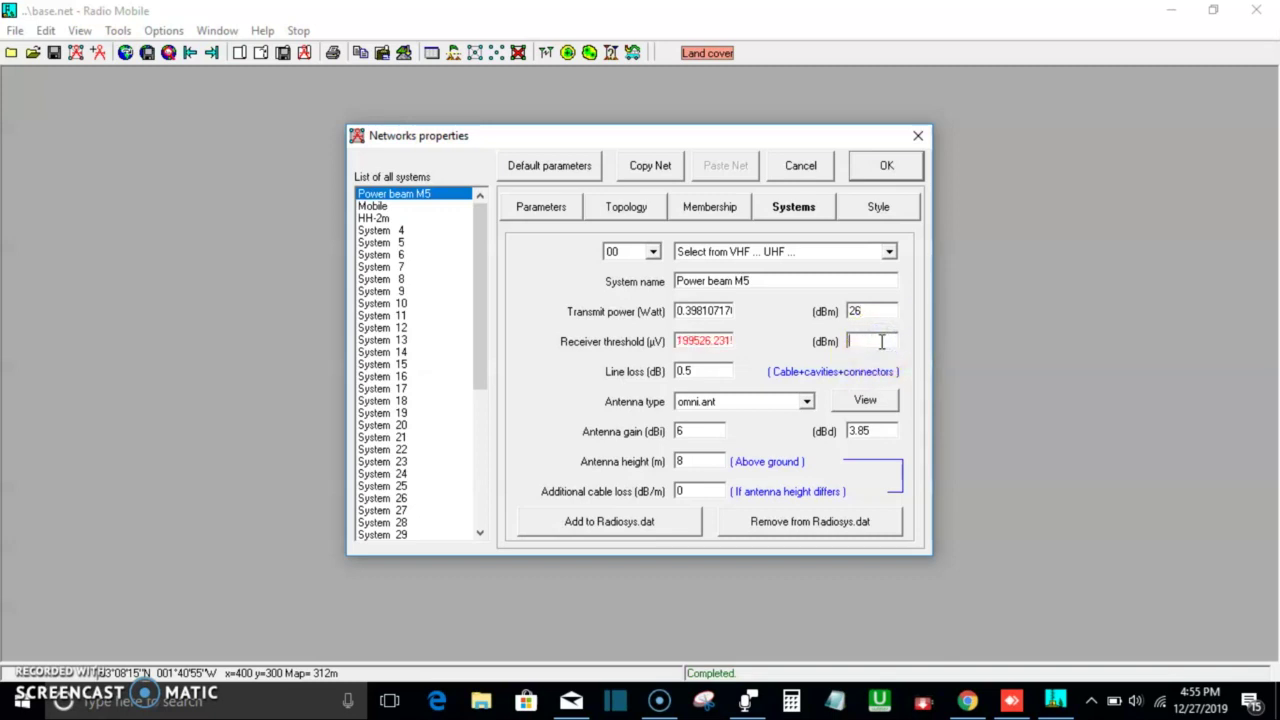
key("BackSpace")
type("75")
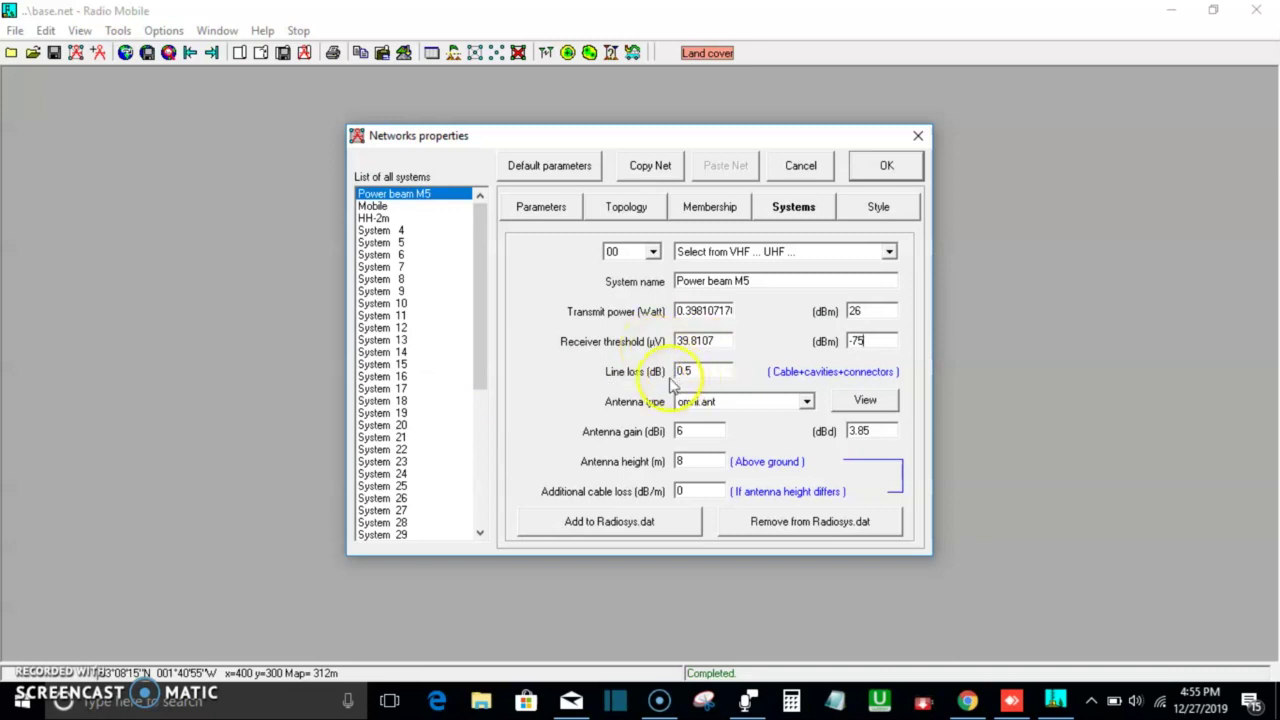
Step: Choose Cardio.ant as the Power beam M5 antenna type and set the antenna gain to 23 dBi
left_click(735, 403)
left_click(722, 431)
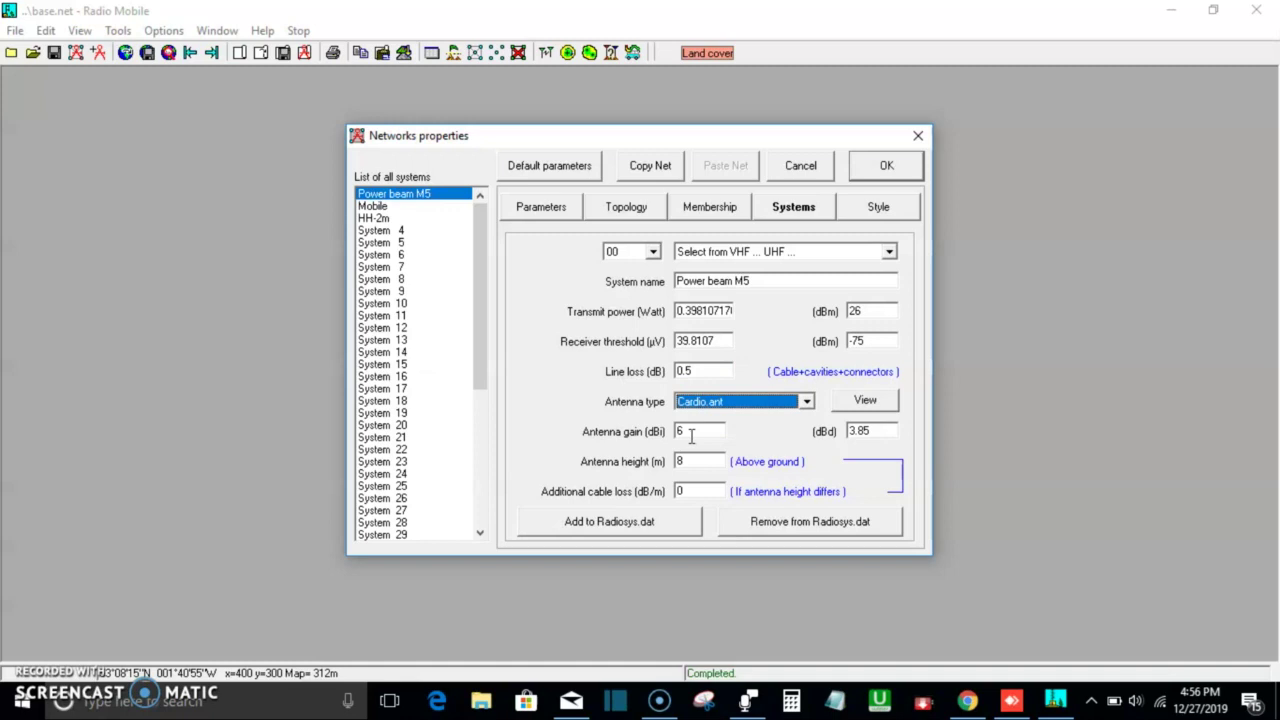
double_click(690, 436)
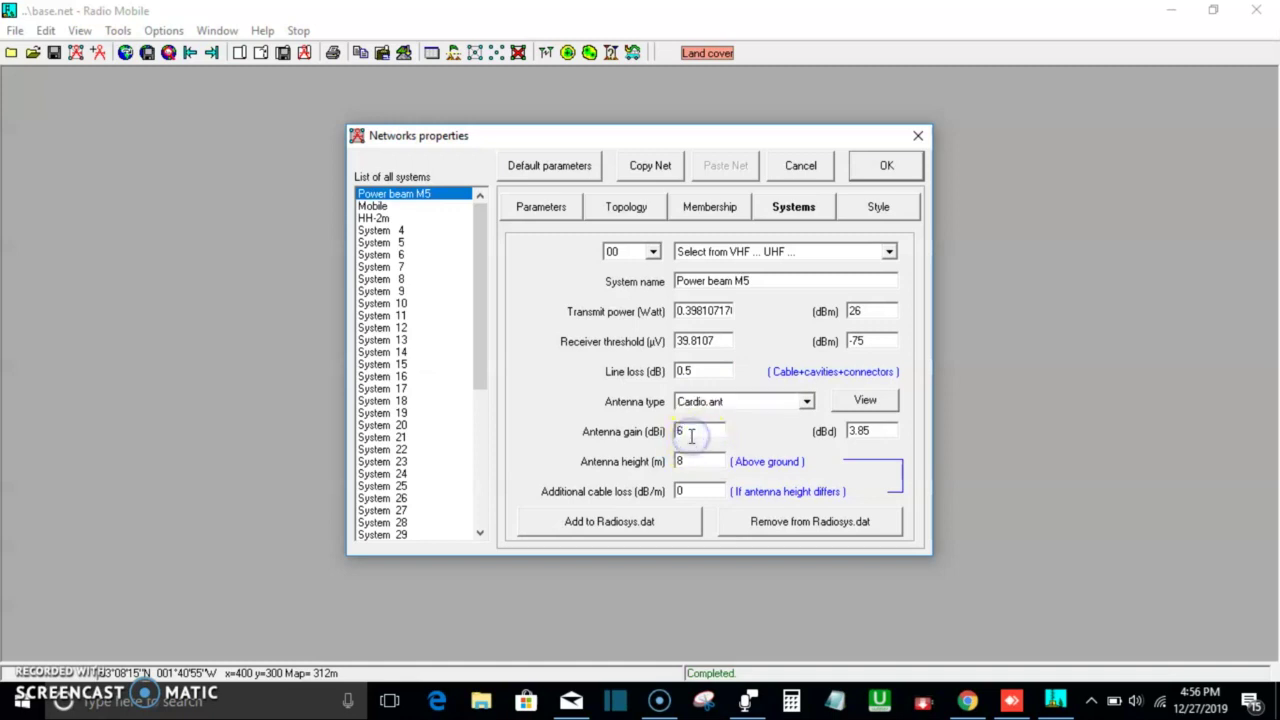
key("BackSpace")
type("23")
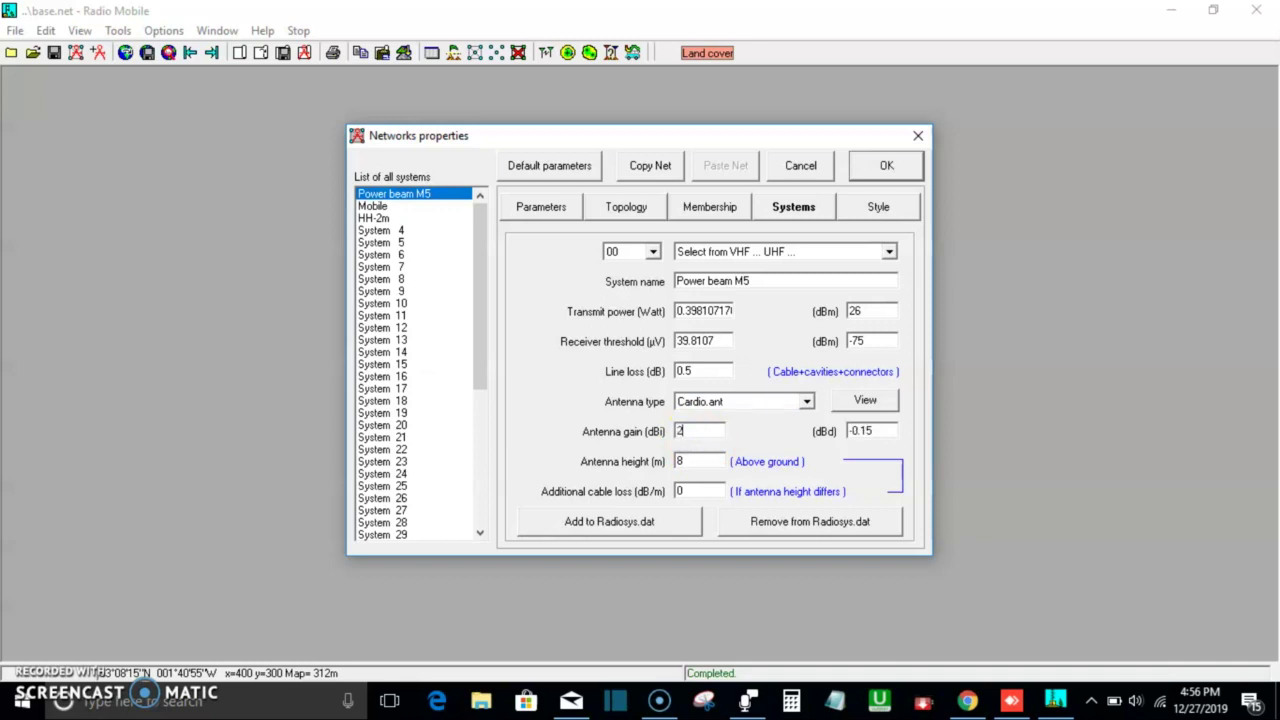
Step: Set the Power beam M5 antenna height to 30 m, check the line style settings and accept the network properties
left_click(693, 461)
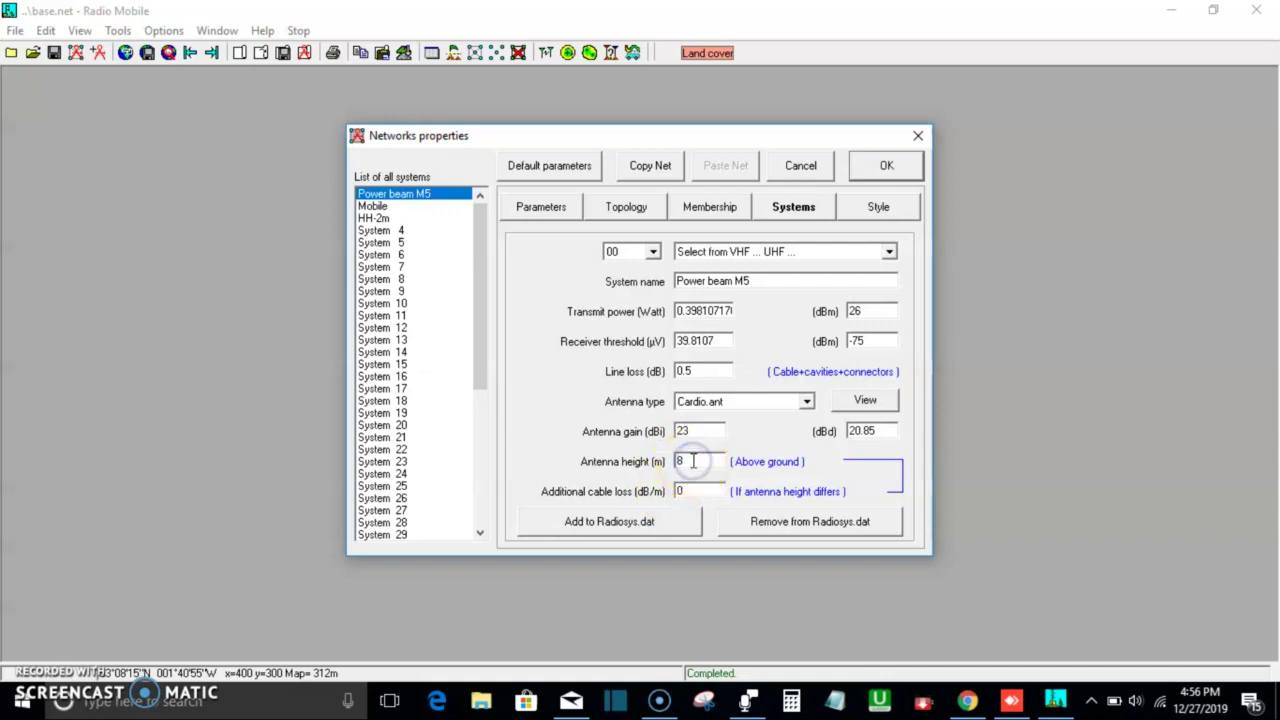
key("BackSpace")
type("30")
left_click(683, 519)
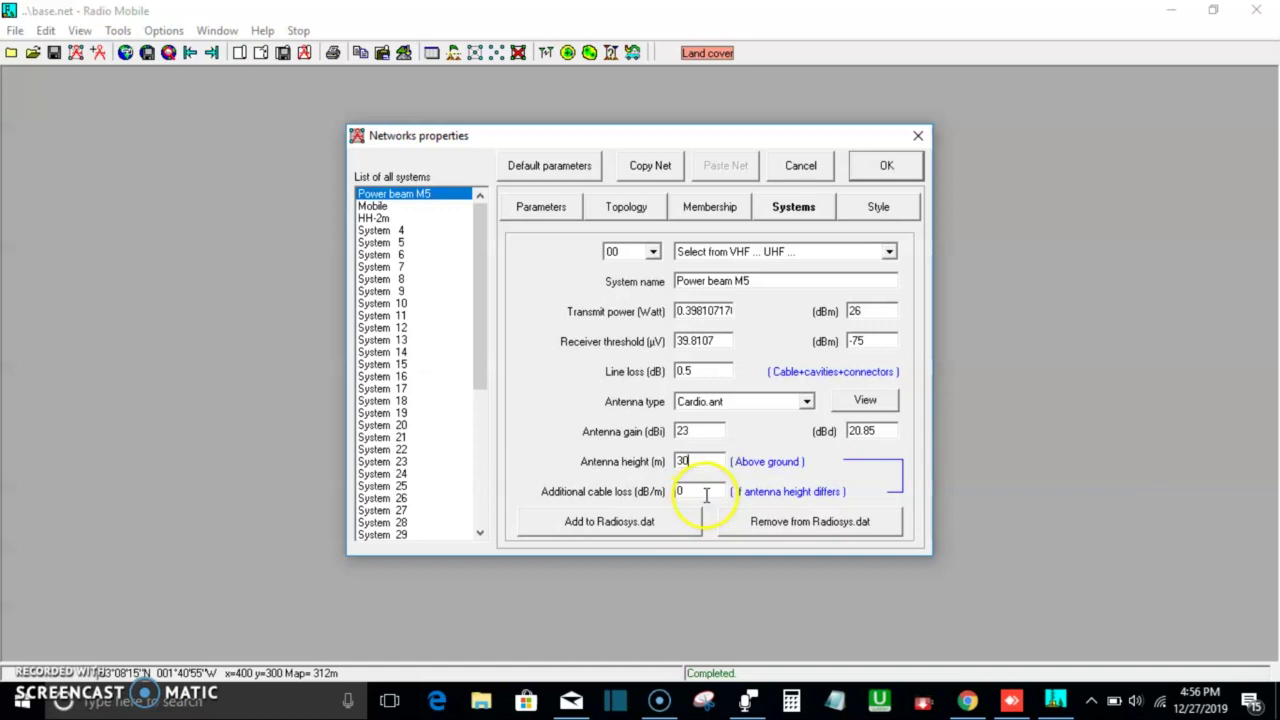
left_click(880, 209)
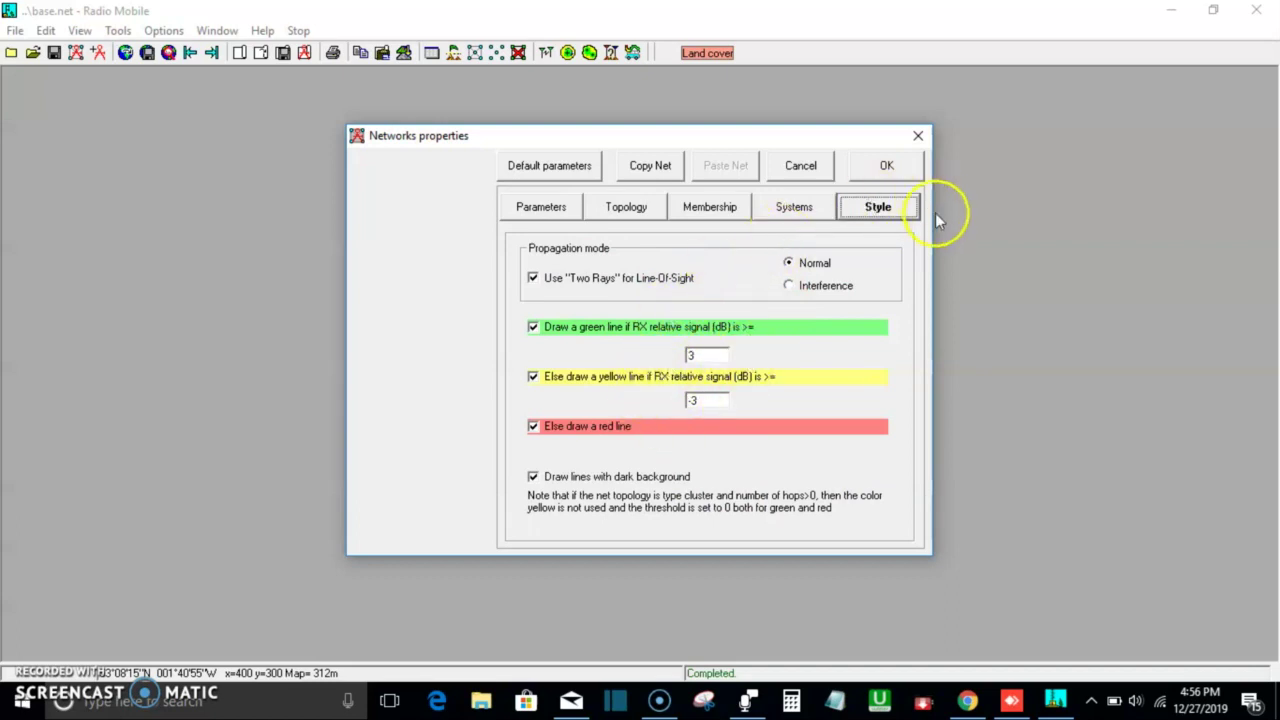
left_click(882, 172)
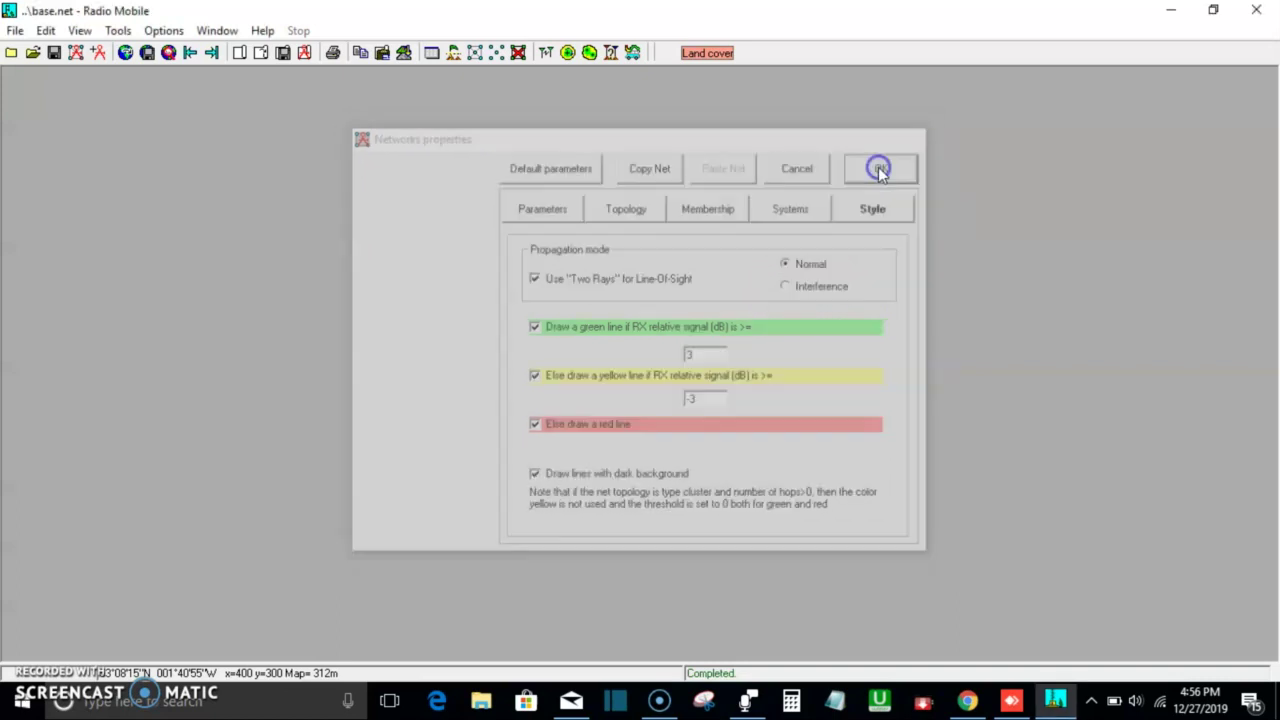
Step: In the map properties, enable unit elevation adjustment and picture merging, and centre the map on the Base station unit
left_click(168, 53)
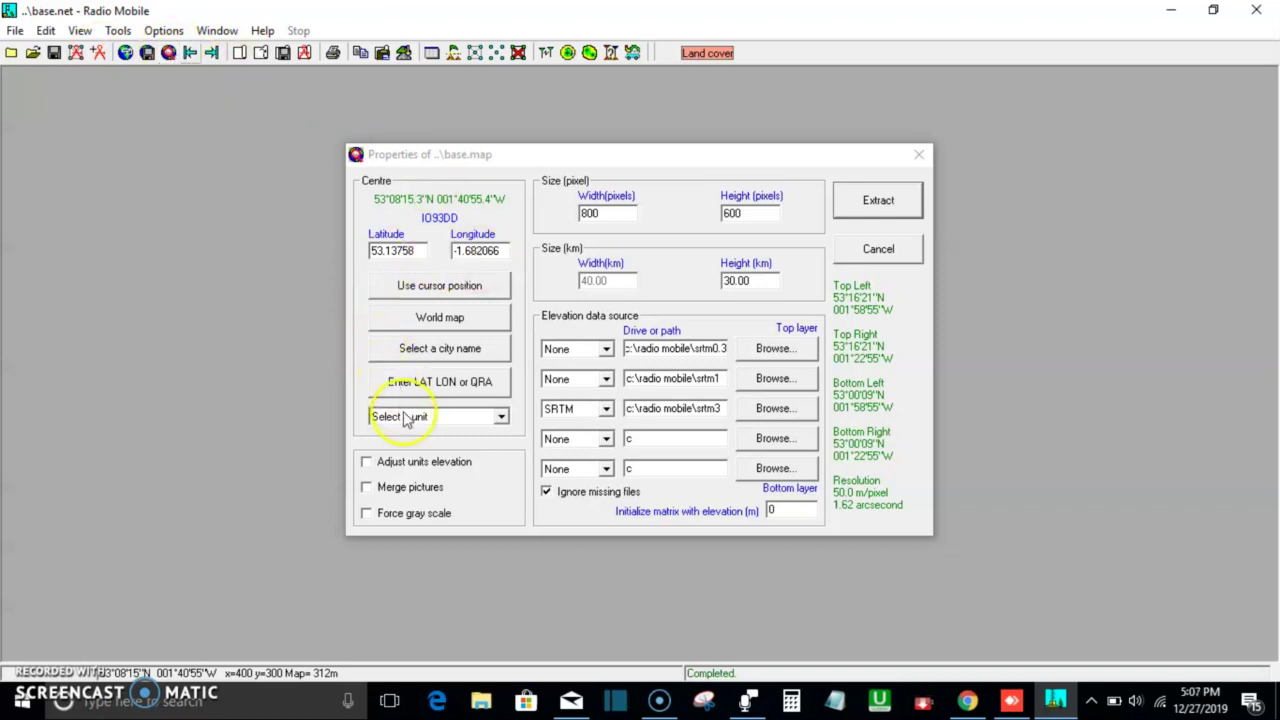
left_click(366, 461)
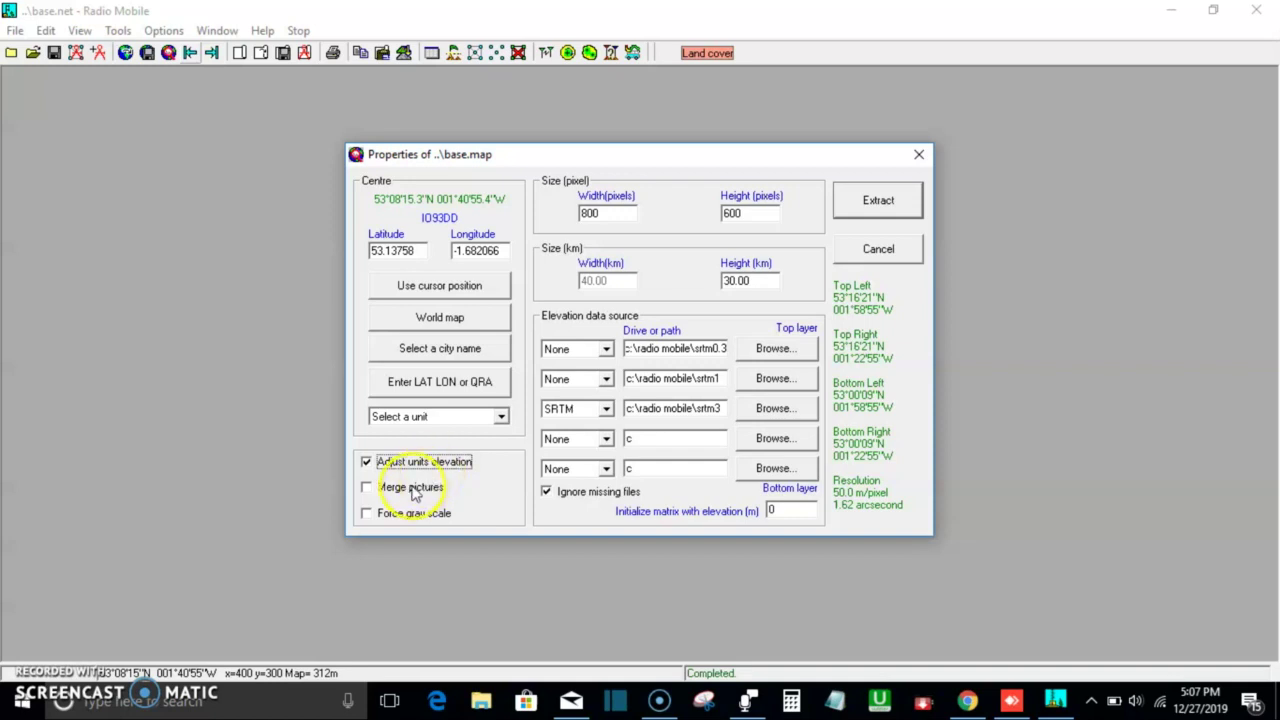
left_click(411, 488)
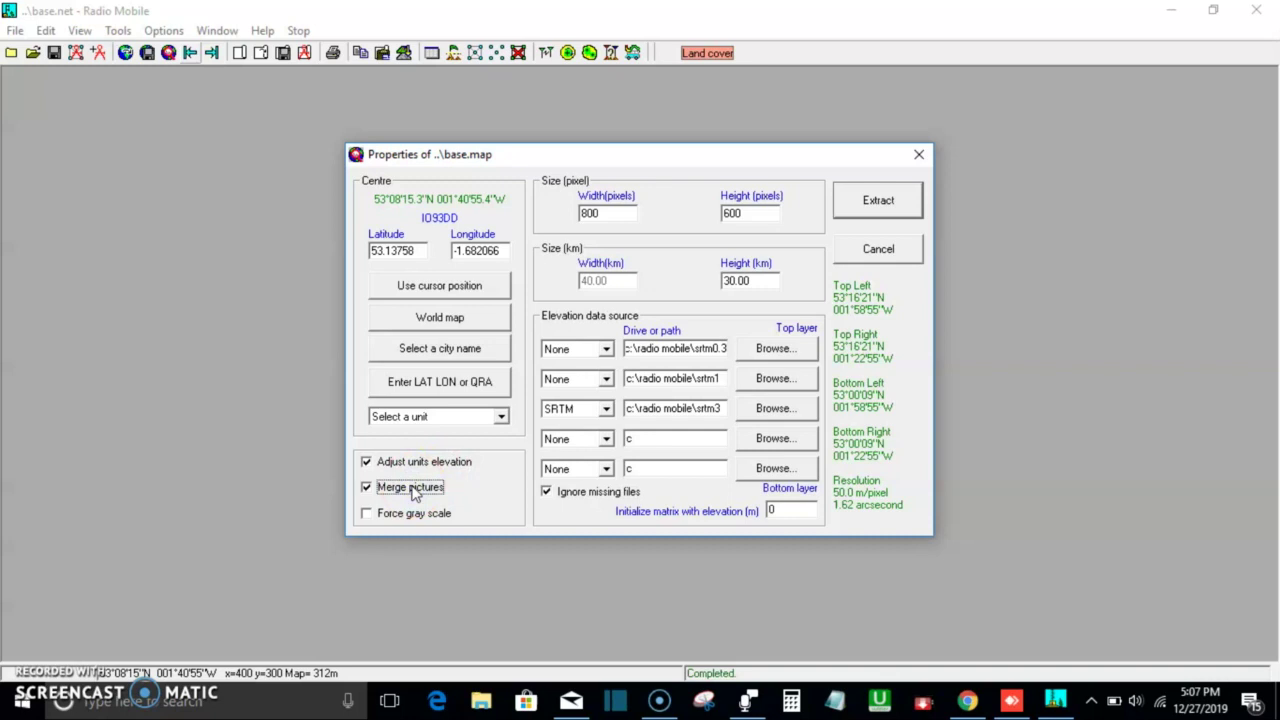
left_click(416, 416)
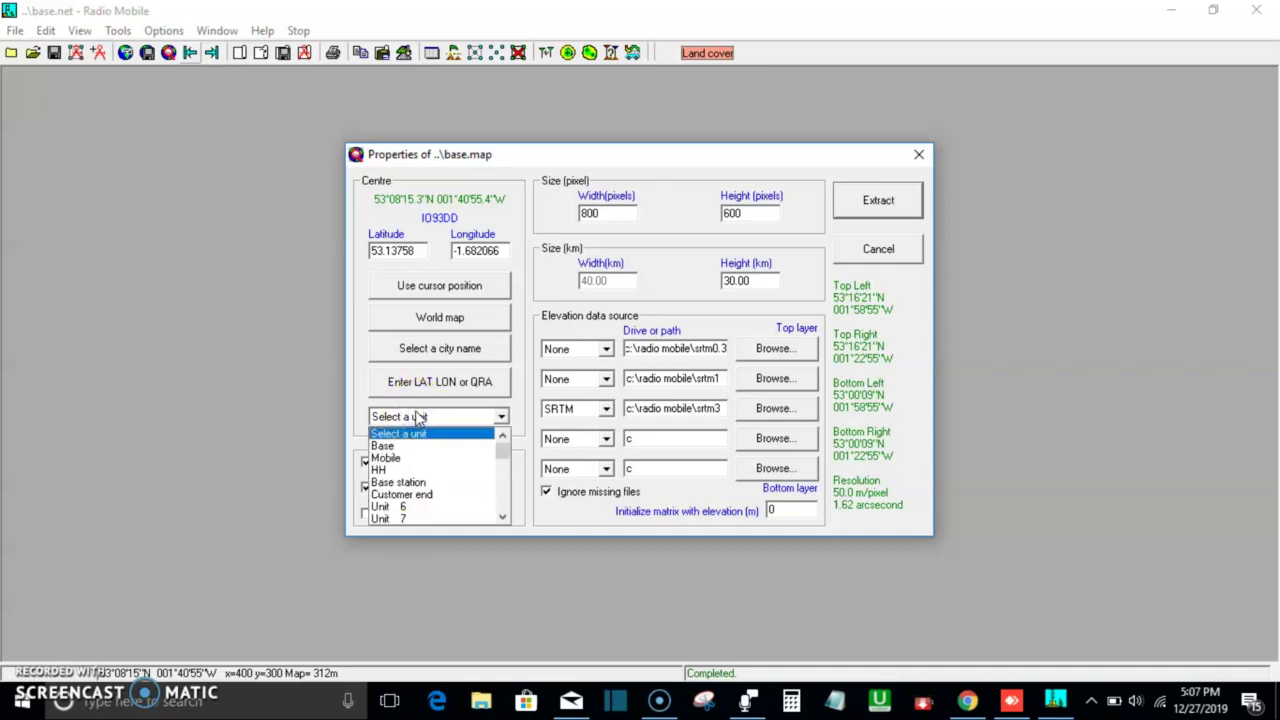
left_click_drag(418, 418, 418, 485)
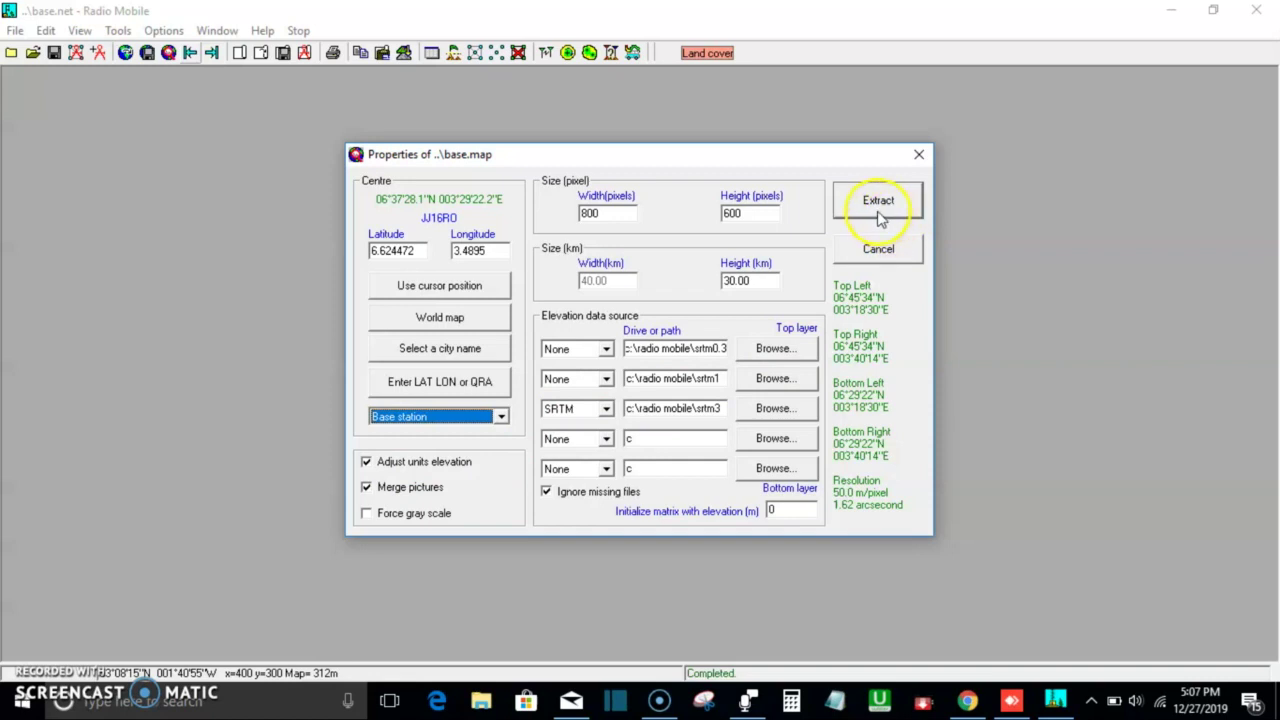
Step: Set the map width to 1500 pixels
left_click(603, 215)
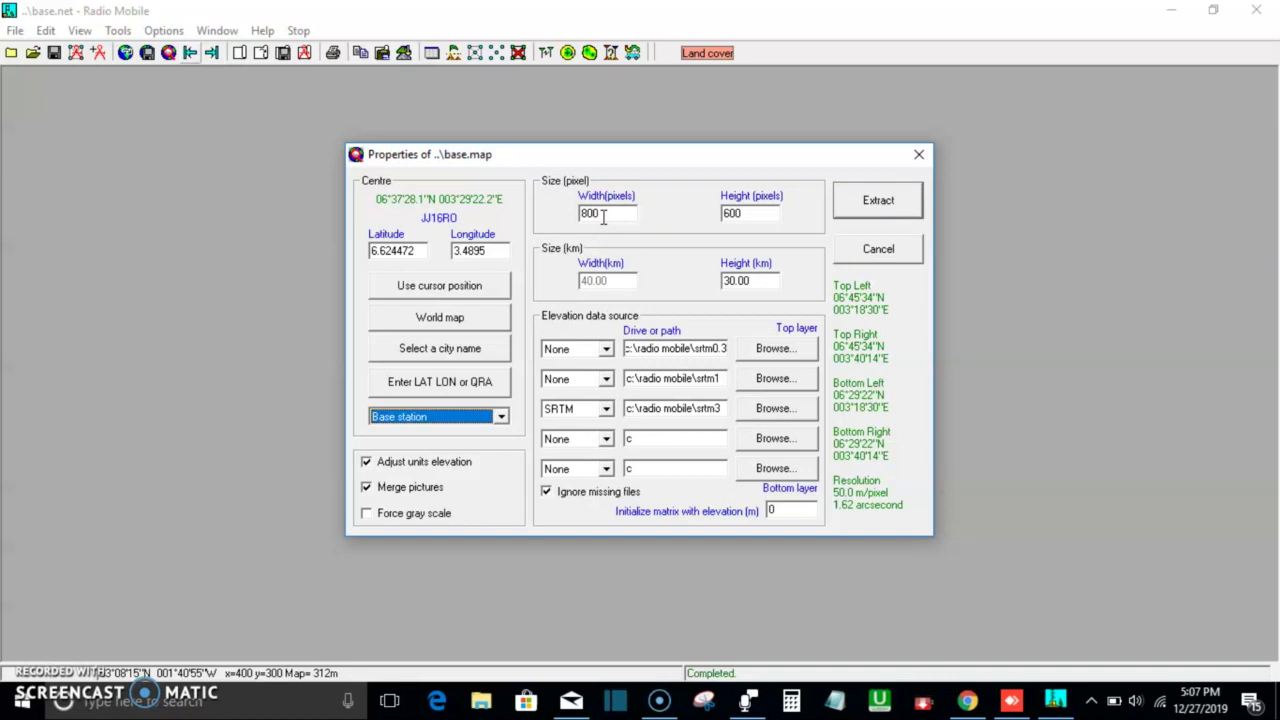
left_click(600, 214)
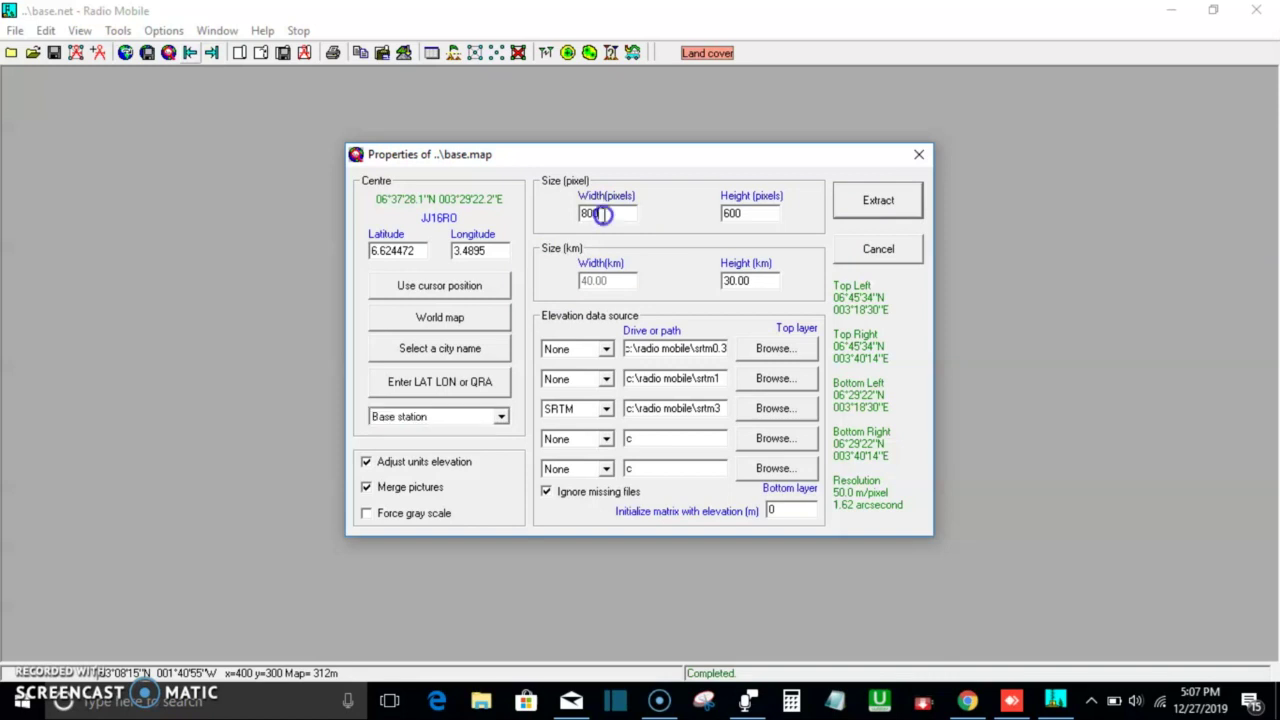
key("BackSpace")
key("BackSpace")
key("BackSpace")
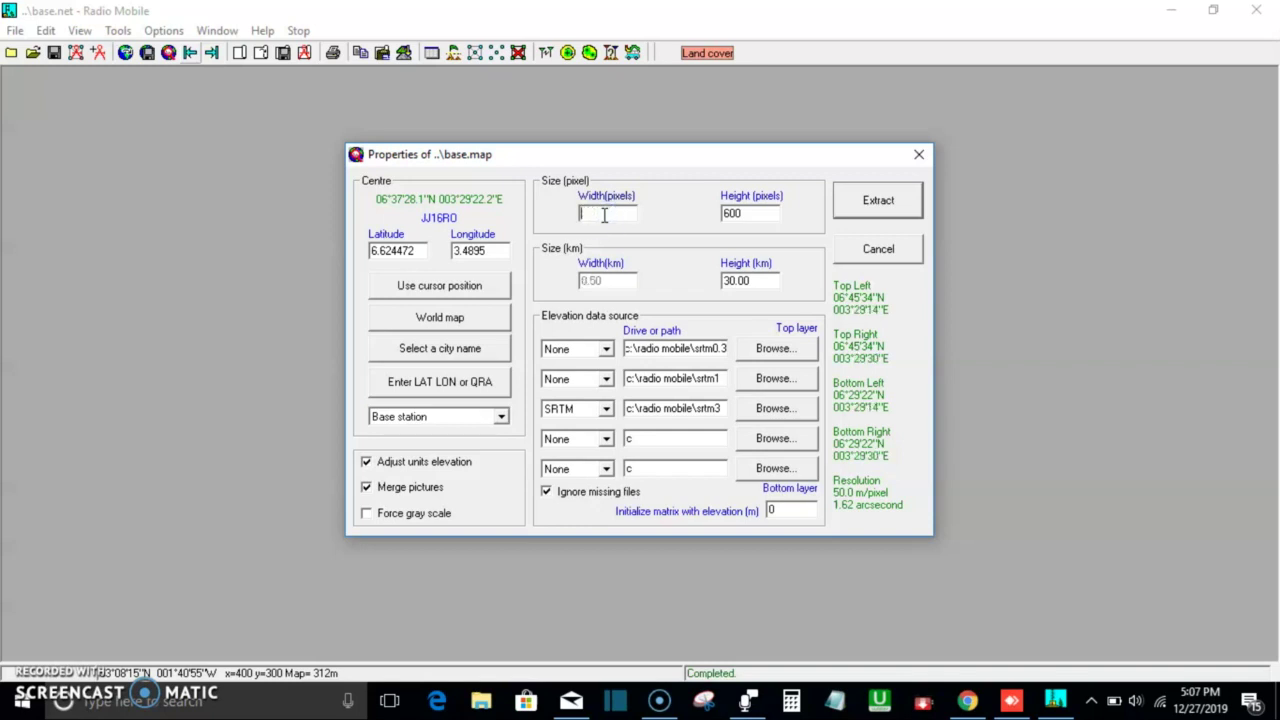
type("1500")
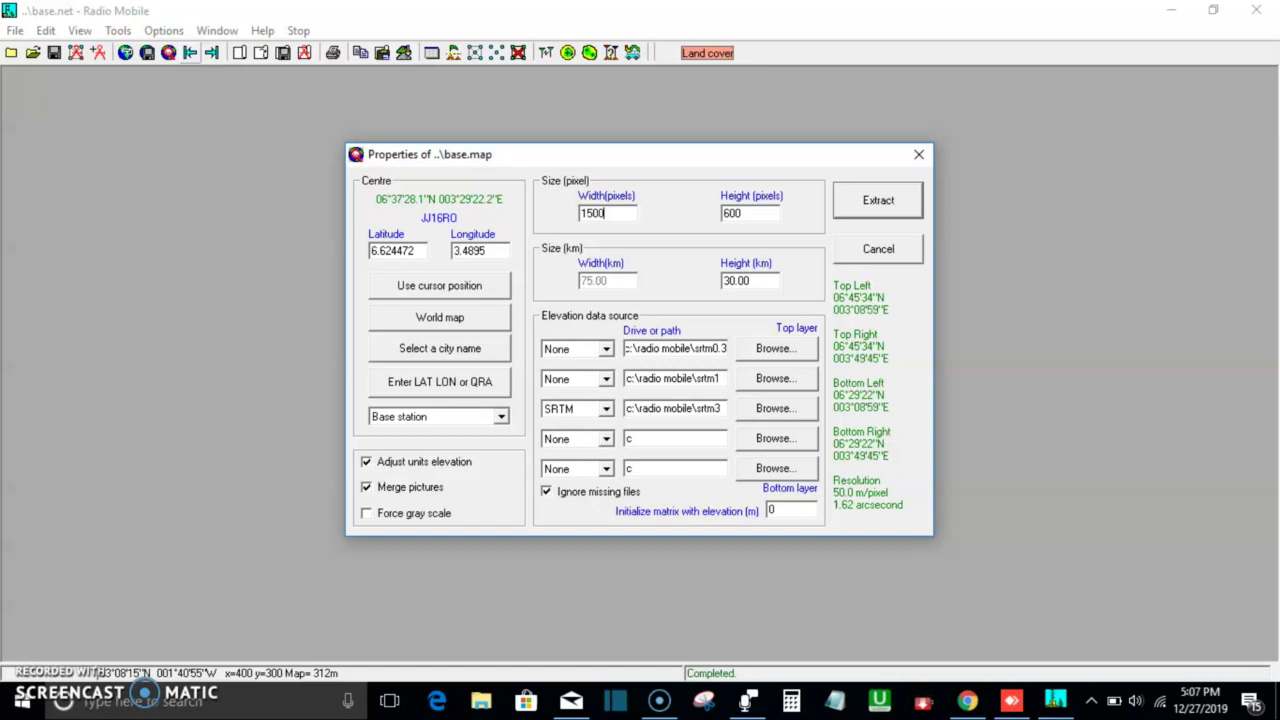
Step: Set the map height to 2000 pixels and extract the elevation map centred on the Base station
left_click(759, 214)
key("BackSpace")
key("BackSpace")
key("BackSpace")
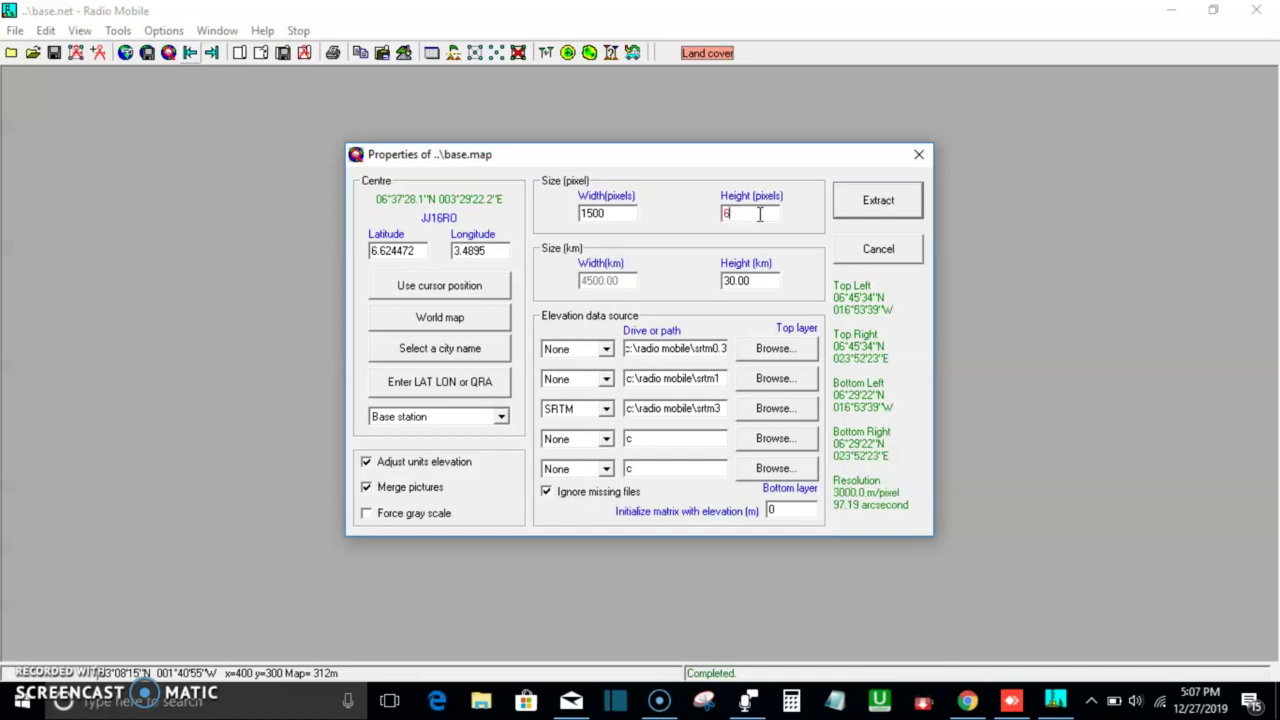
type("2000")
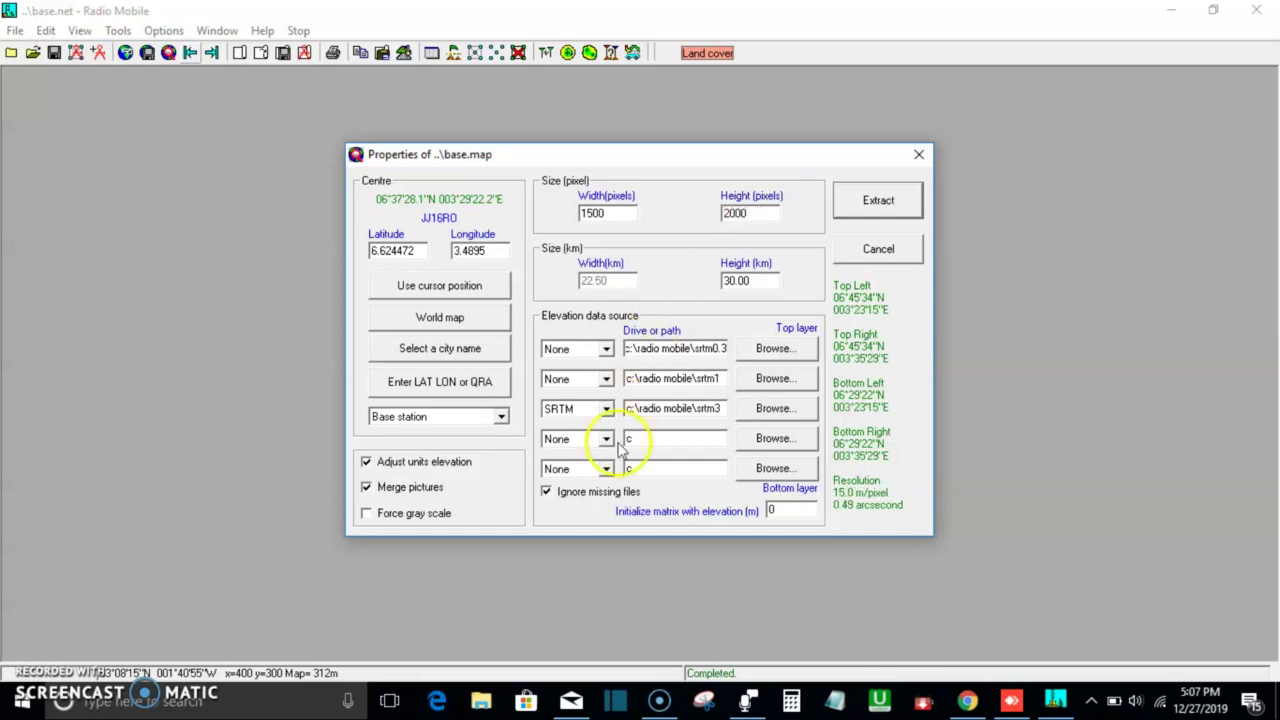
left_click(866, 210)
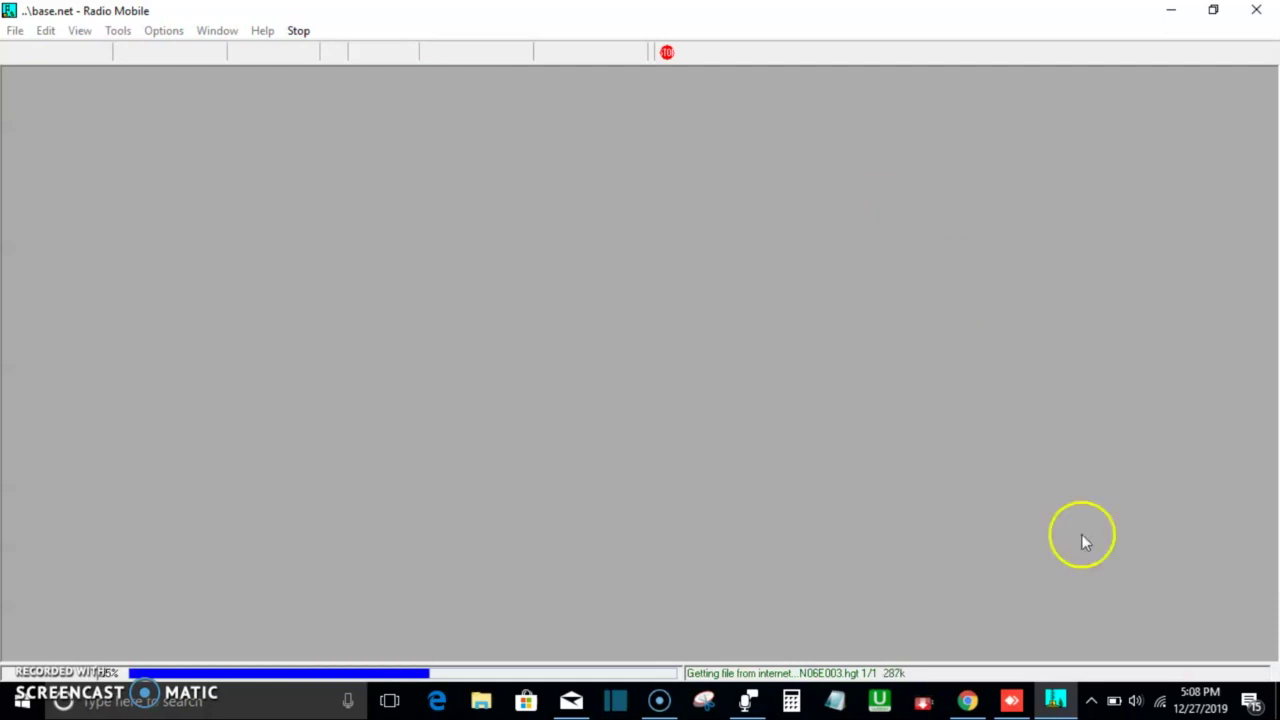
Step: Merge Internet OpenStreetMap over the base picture with the Copy operation and keep it in the actual picture
mouse_move(1162, 706)
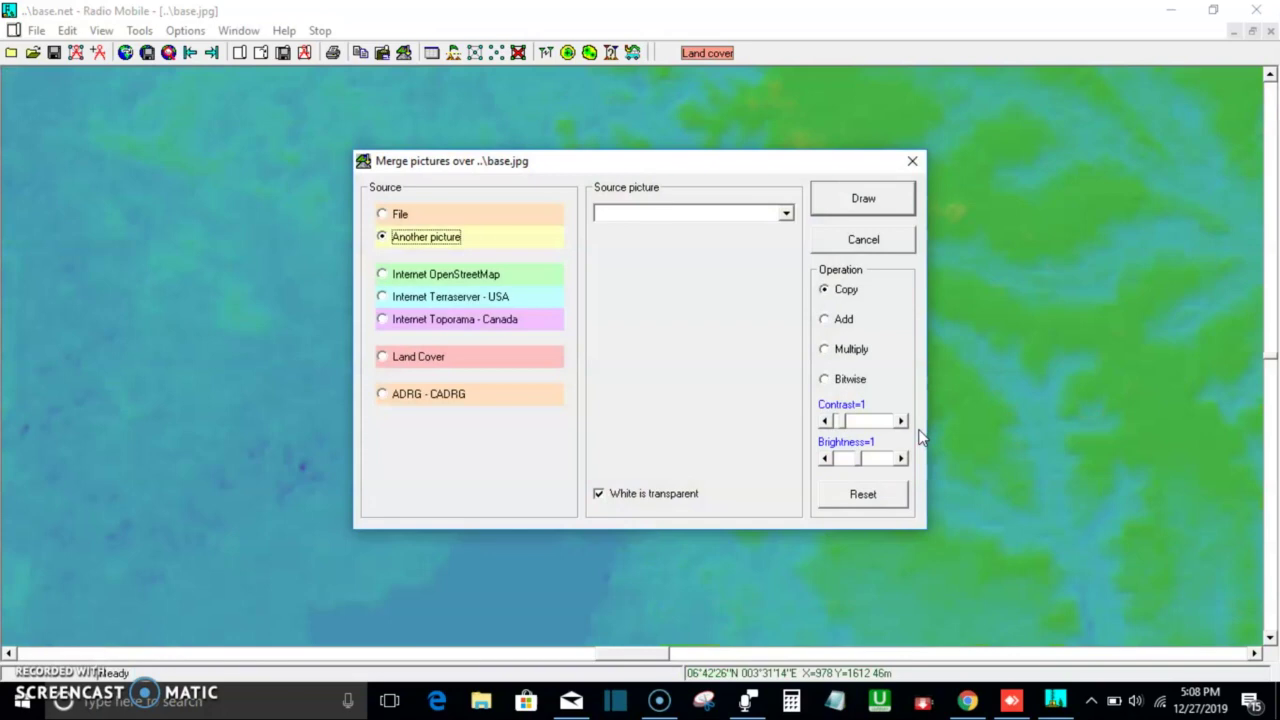
left_click(727, 345)
left_click(551, 428)
left_click(462, 298)
left_click(426, 282)
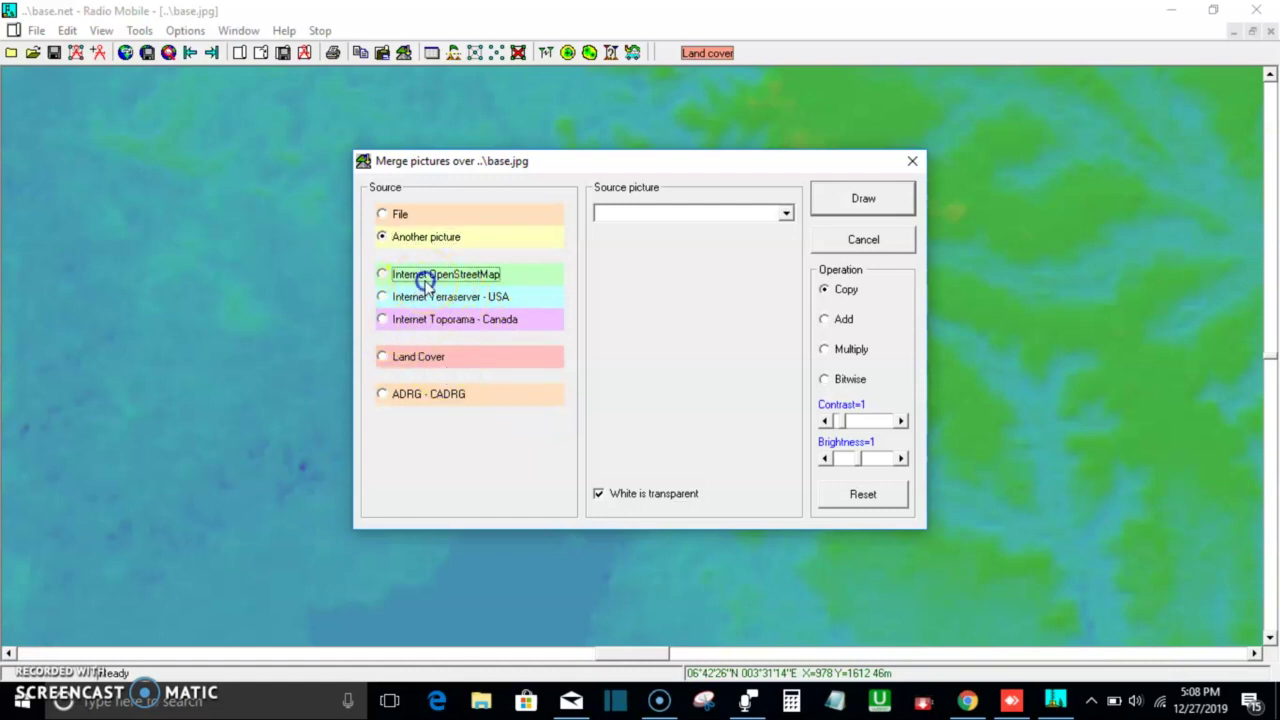
left_click(840, 203)
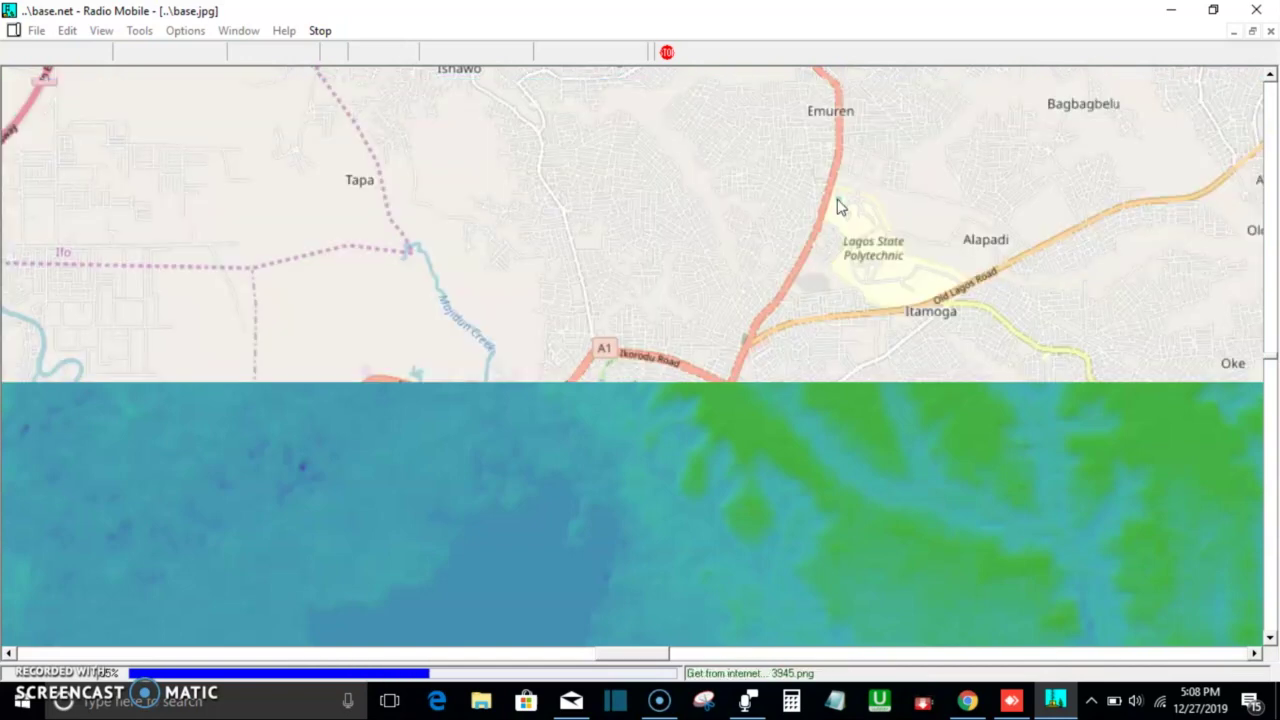
left_click(489, 190)
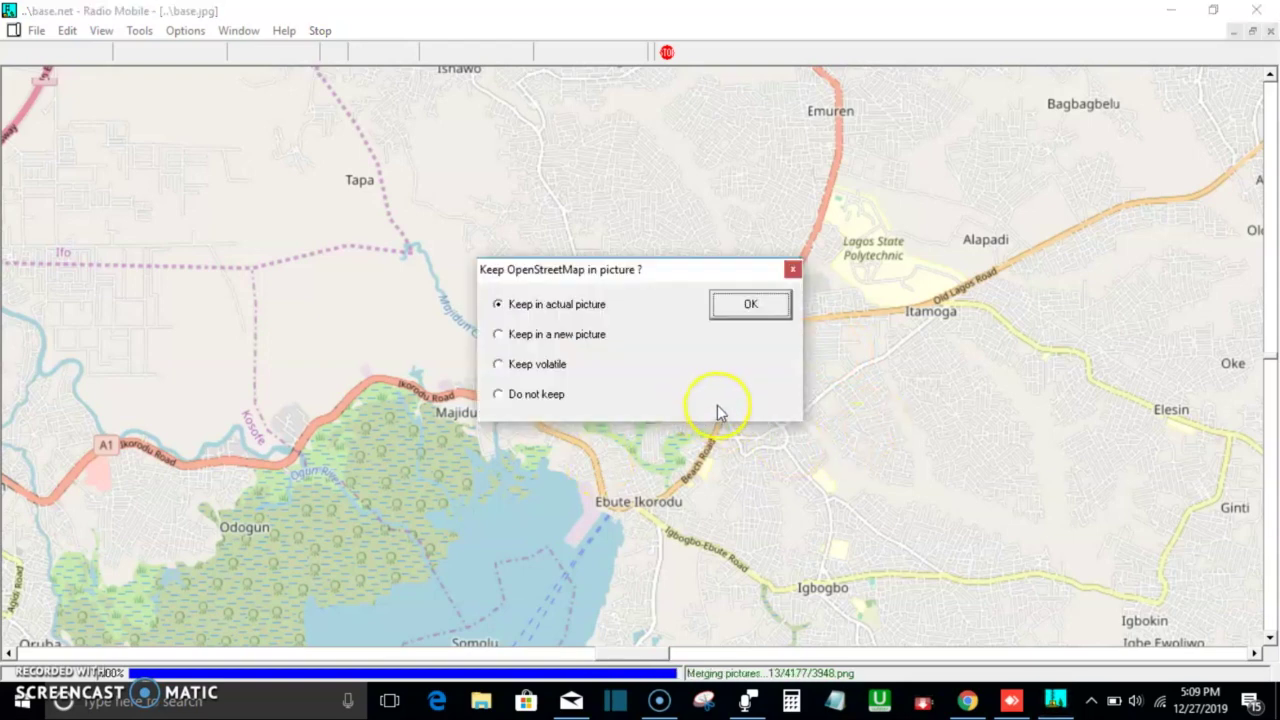
left_click(748, 306)
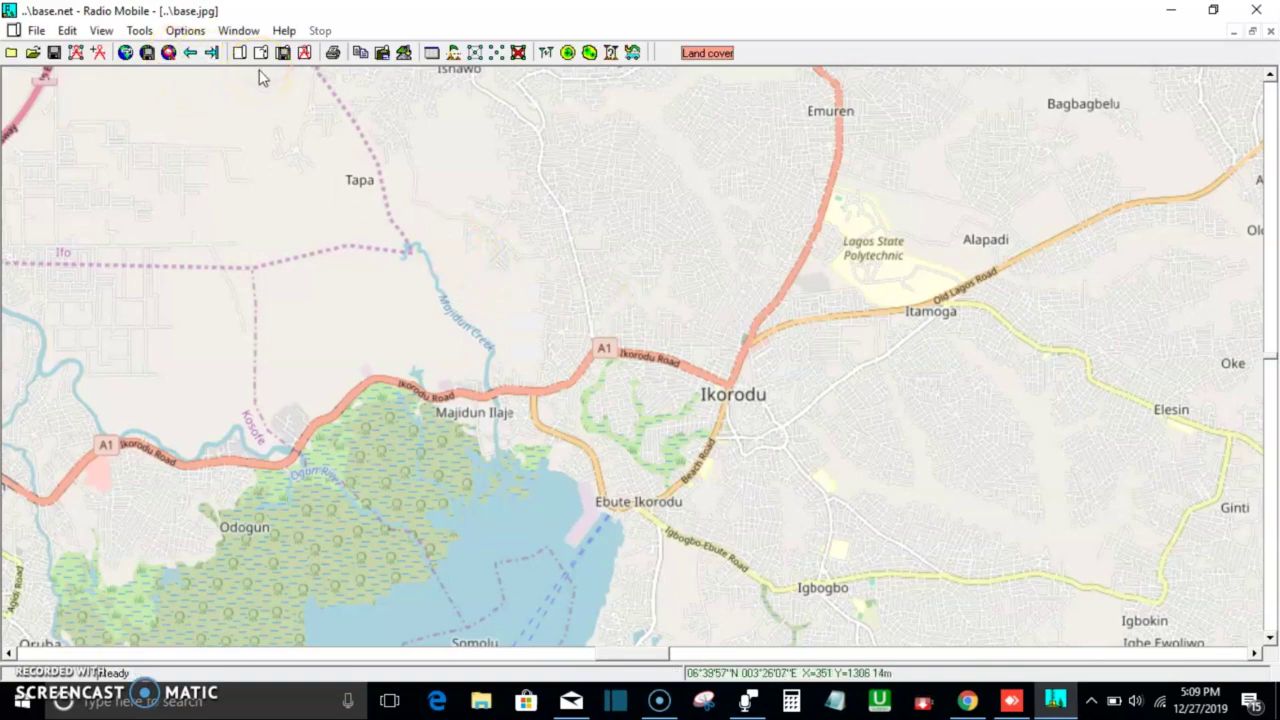
Step: Try to extract the map centred on the Customer end unit and draw Internet OpenStreetMap over it
left_click(168, 52)
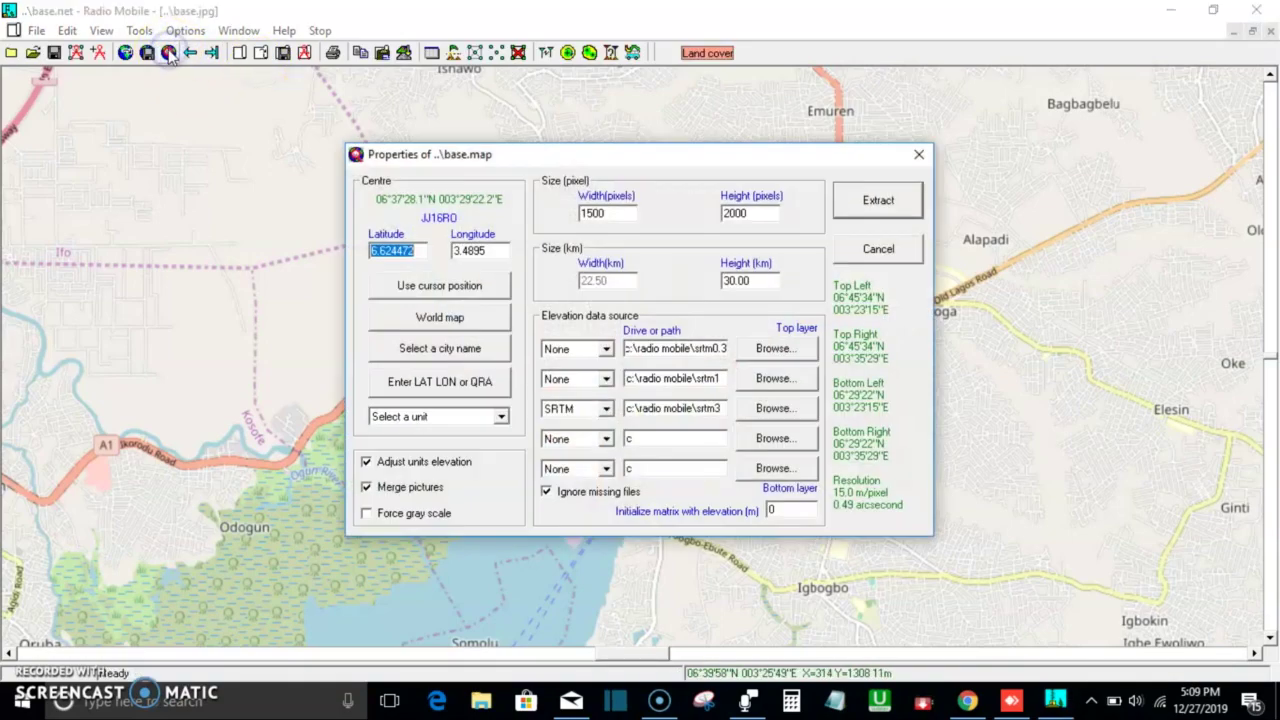
left_click(428, 416)
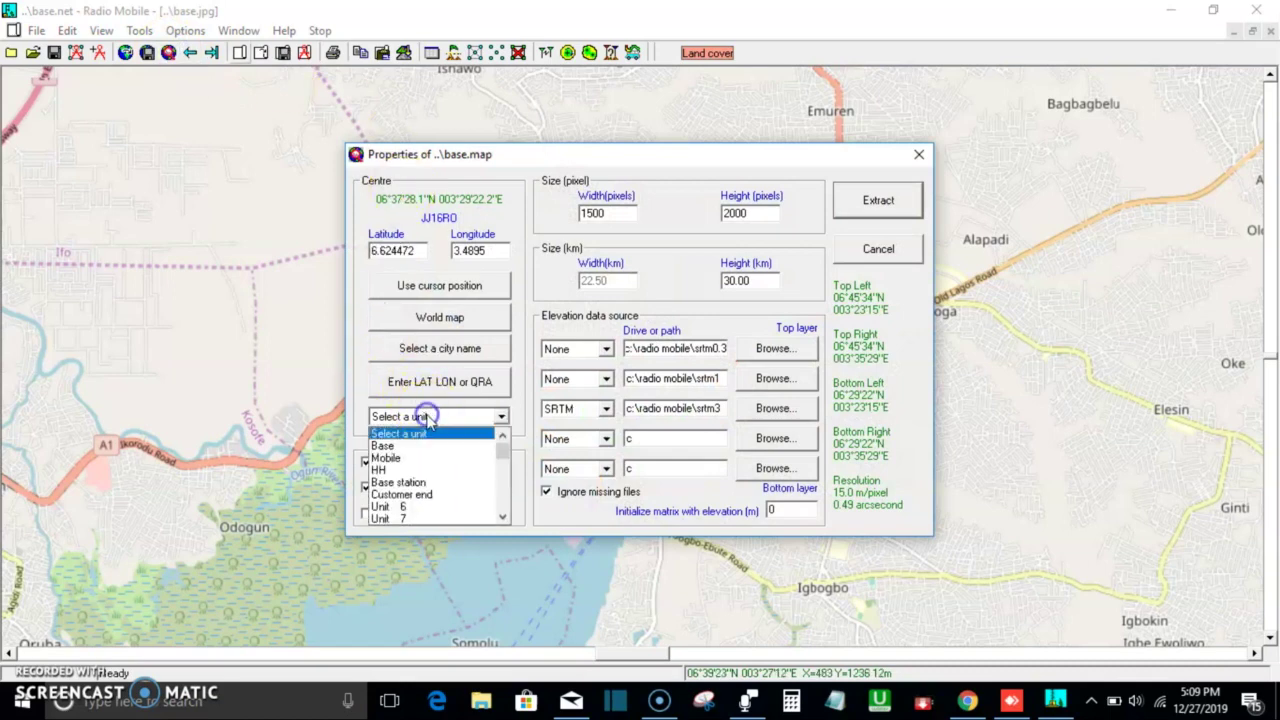
left_click(422, 494)
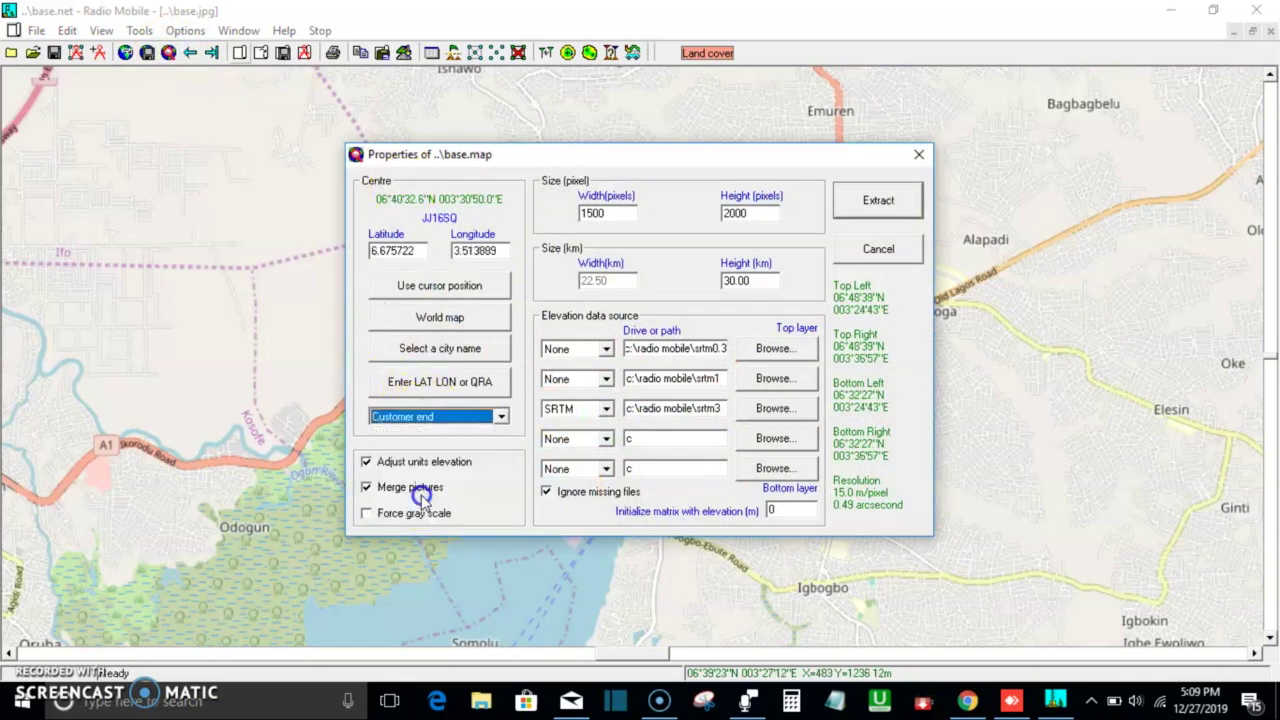
left_click(863, 201)
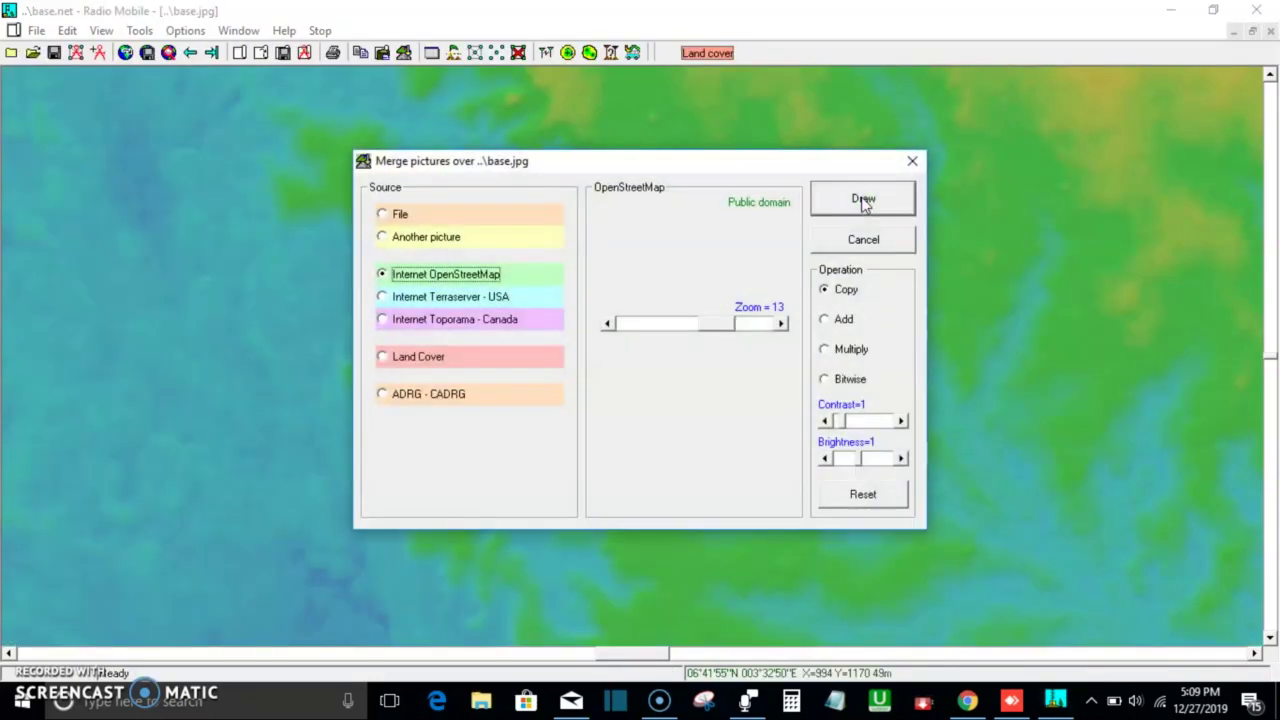
left_click(865, 201)
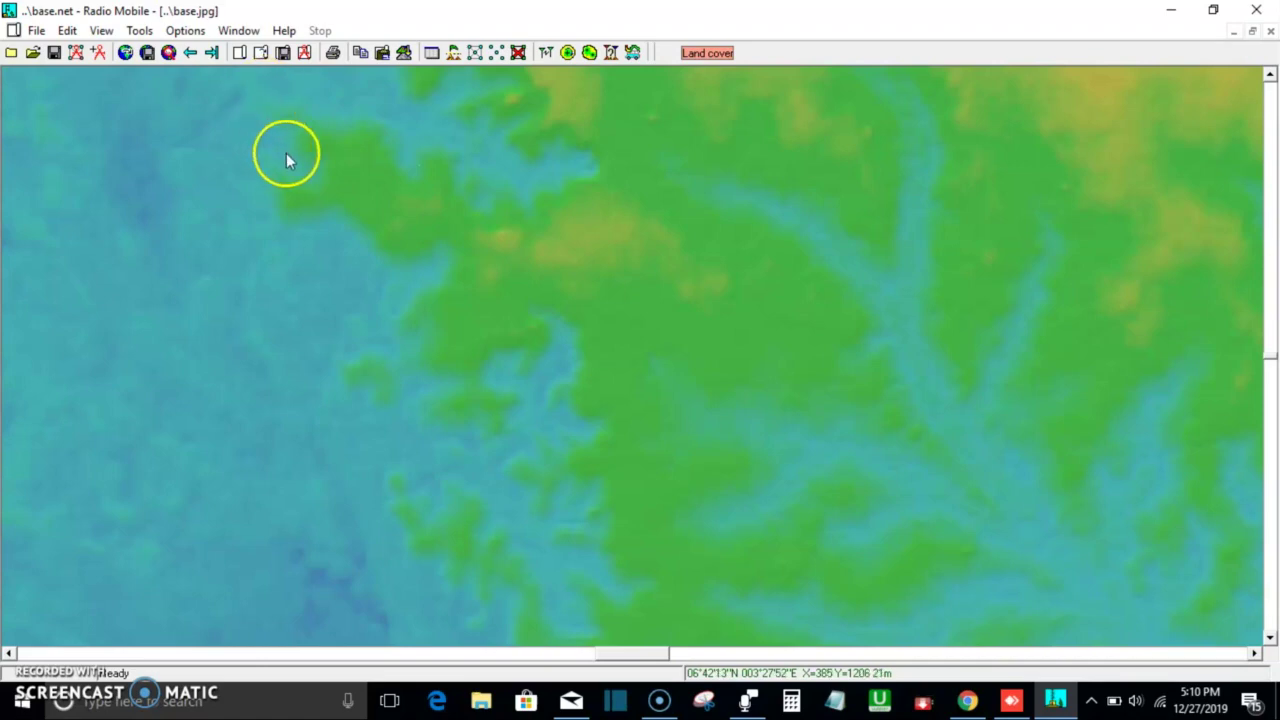
Step: Extract the map centred on Customer end again, merge OpenStreetMap at zoom 13 and keep it in the actual picture
left_click(170, 53)
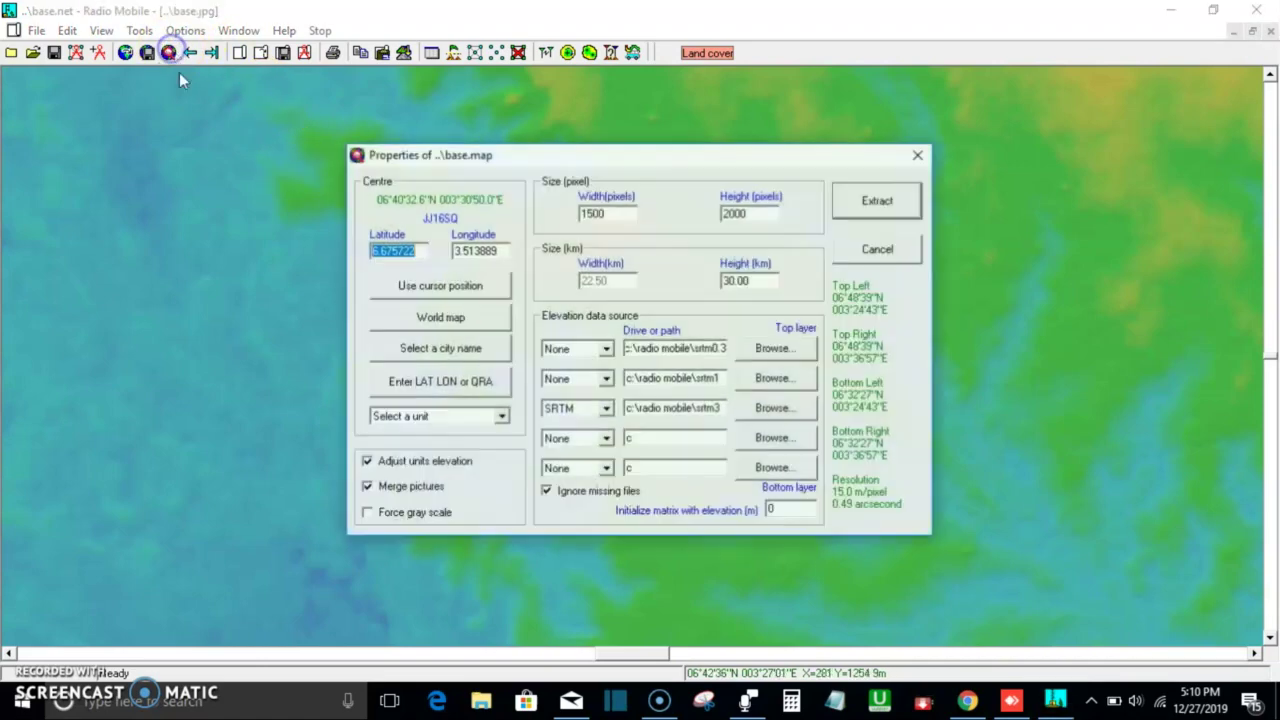
left_click(400, 418)
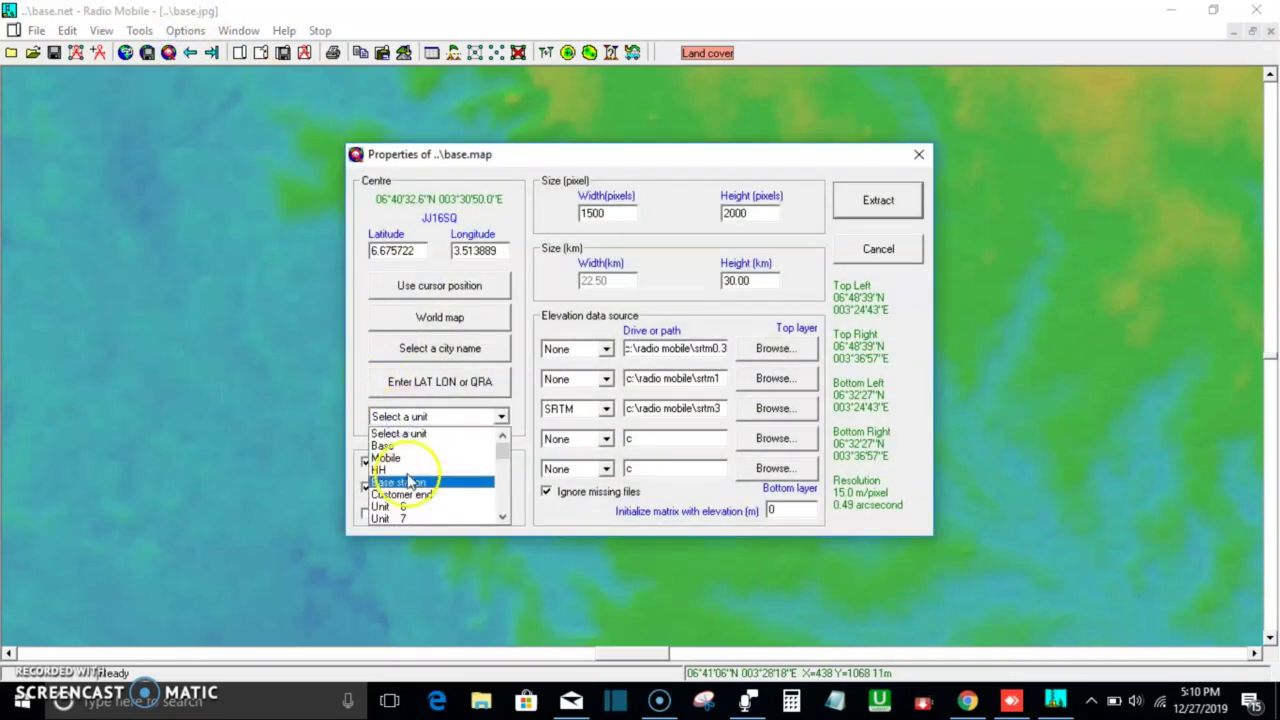
left_click(408, 490)
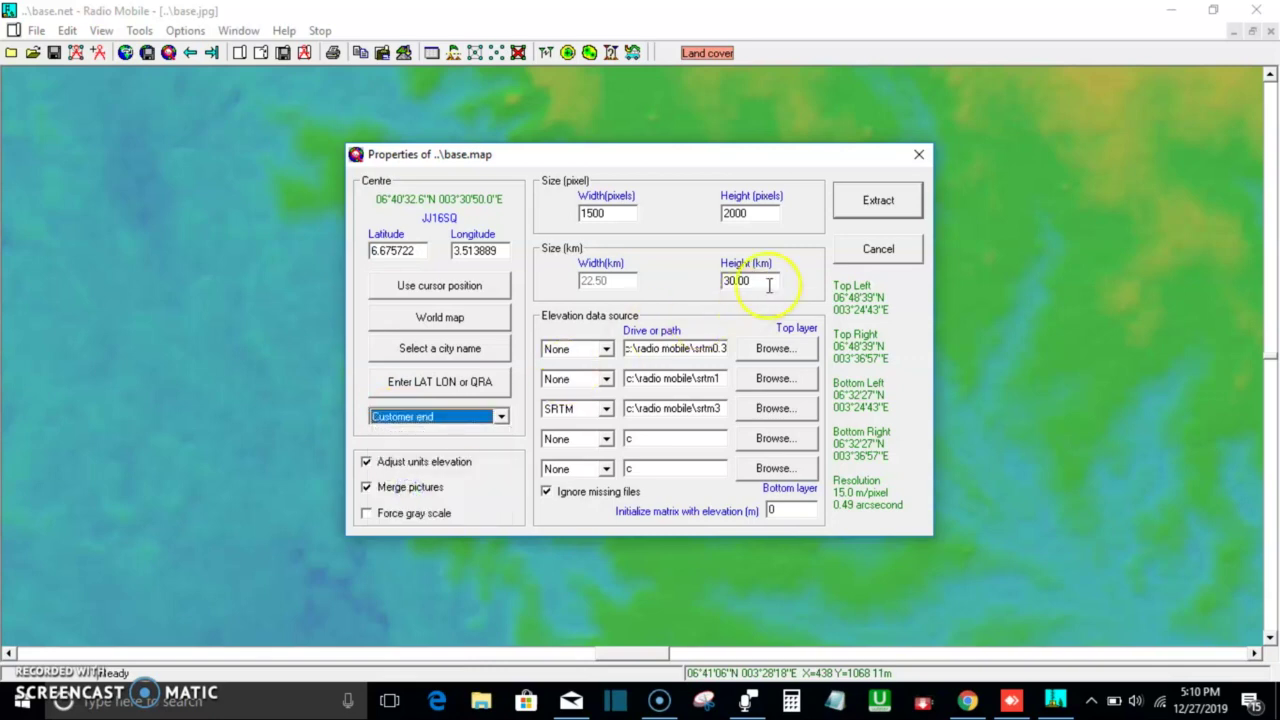
left_click(883, 205)
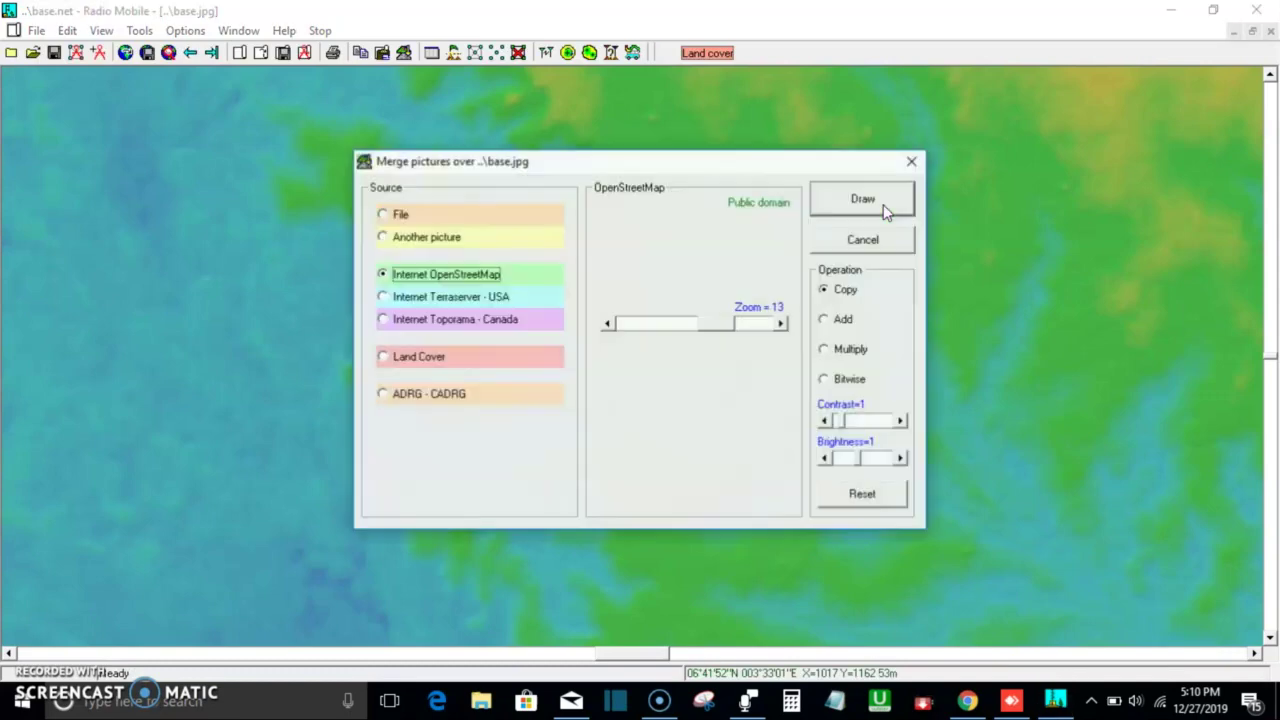
left_click(897, 200)
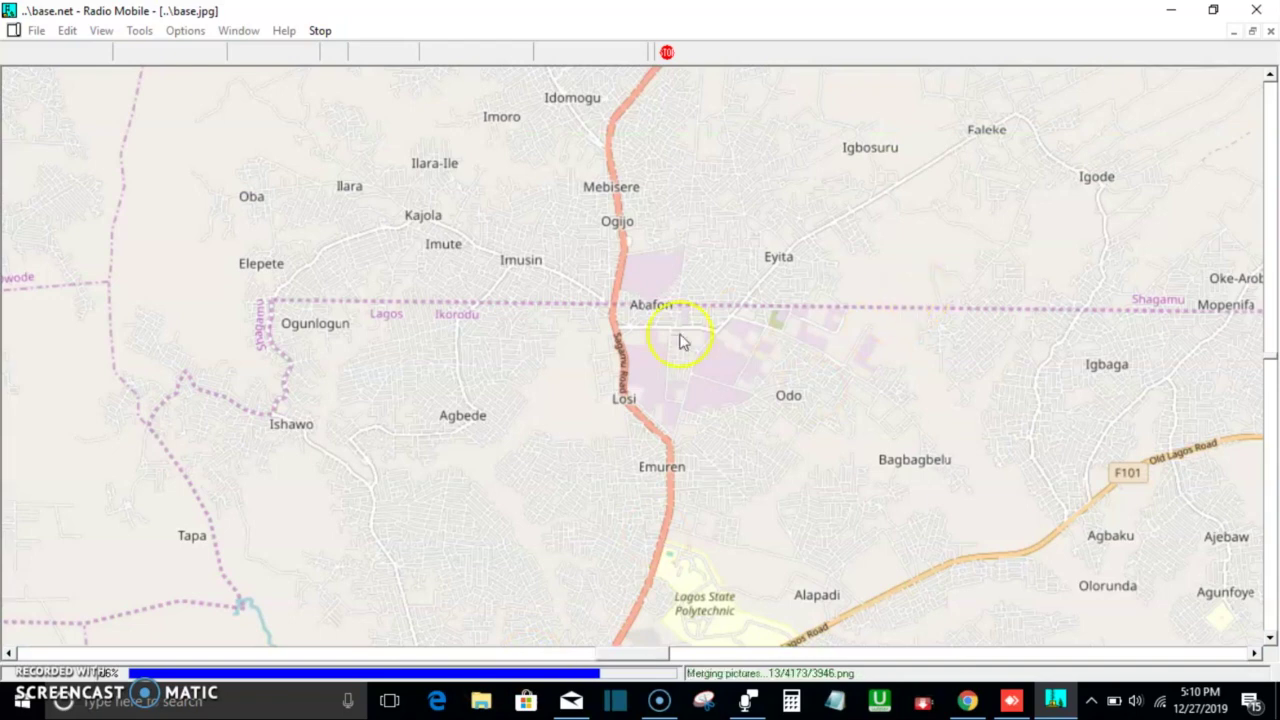
left_click(752, 305)
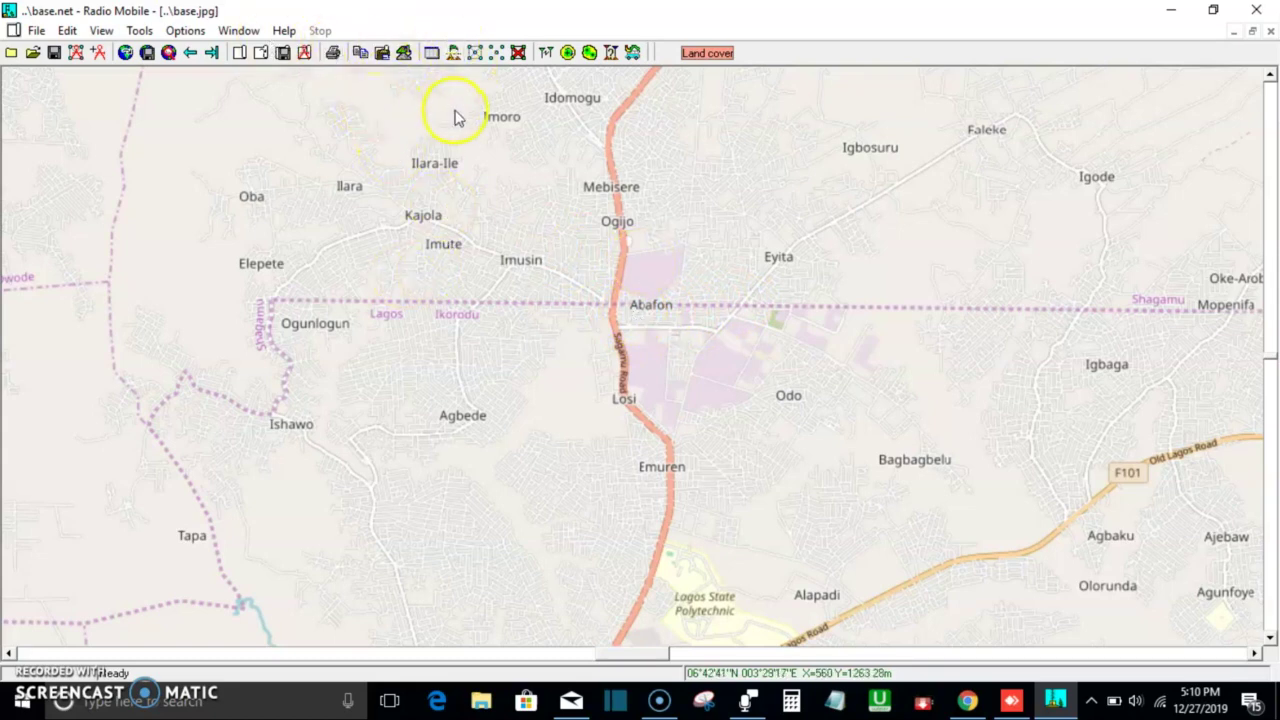
Step: Show the units on the map and locate the Customer end and Base station markers
left_click(497, 54)
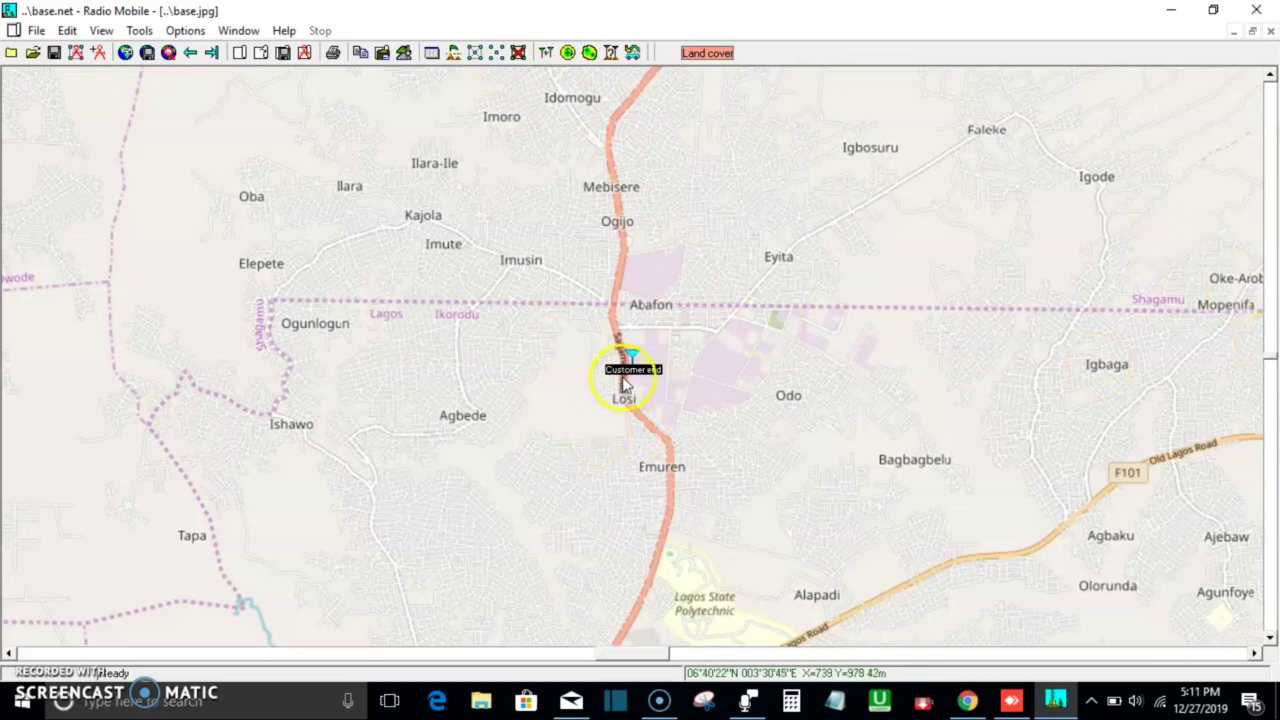
left_click_drag(722, 358, 751, 507)
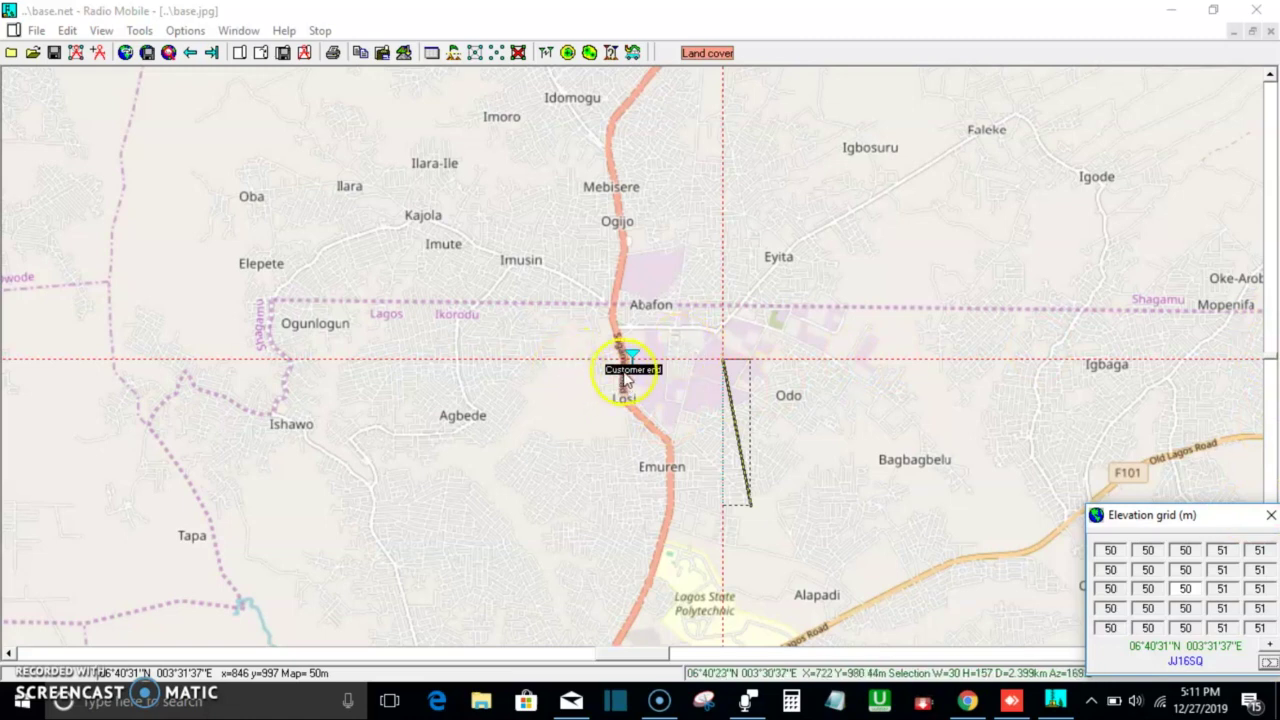
left_click(1268, 357)
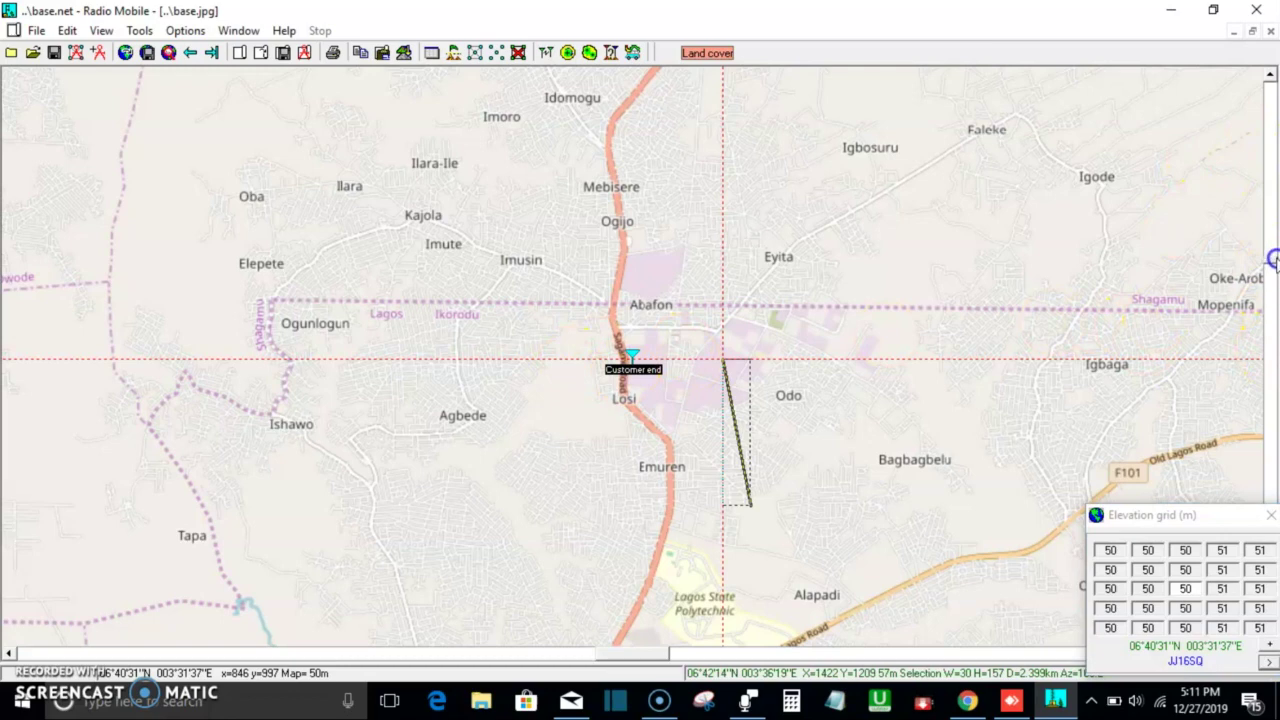
left_click(1270, 165)
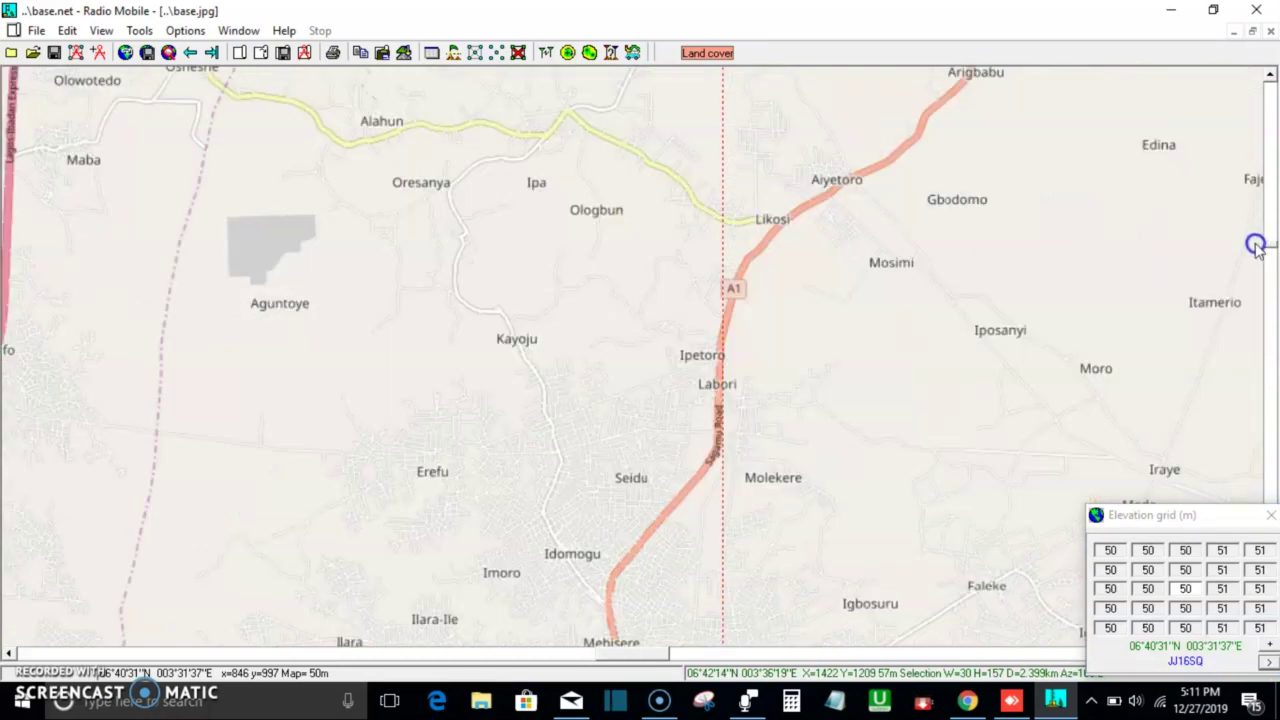
left_click(1267, 465)
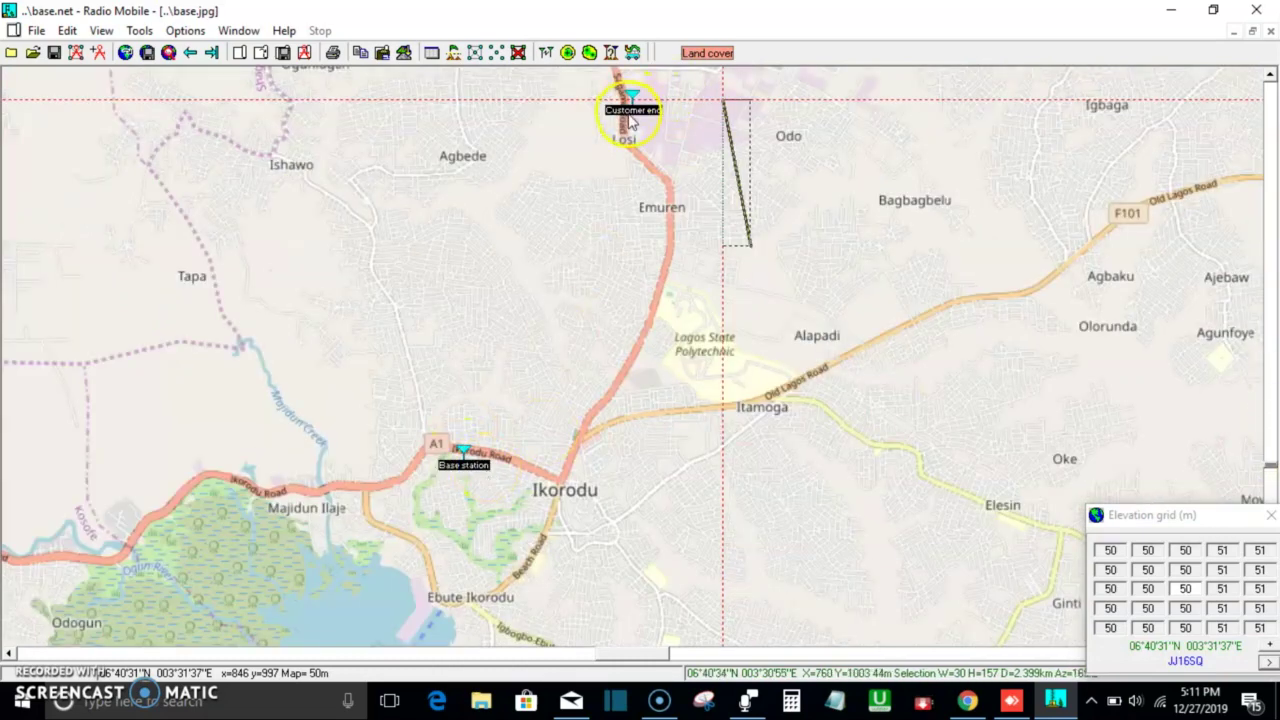
Step: Create a radio link profile with Base station as the transmitter and Customer end as the receiver
left_click(545, 53)
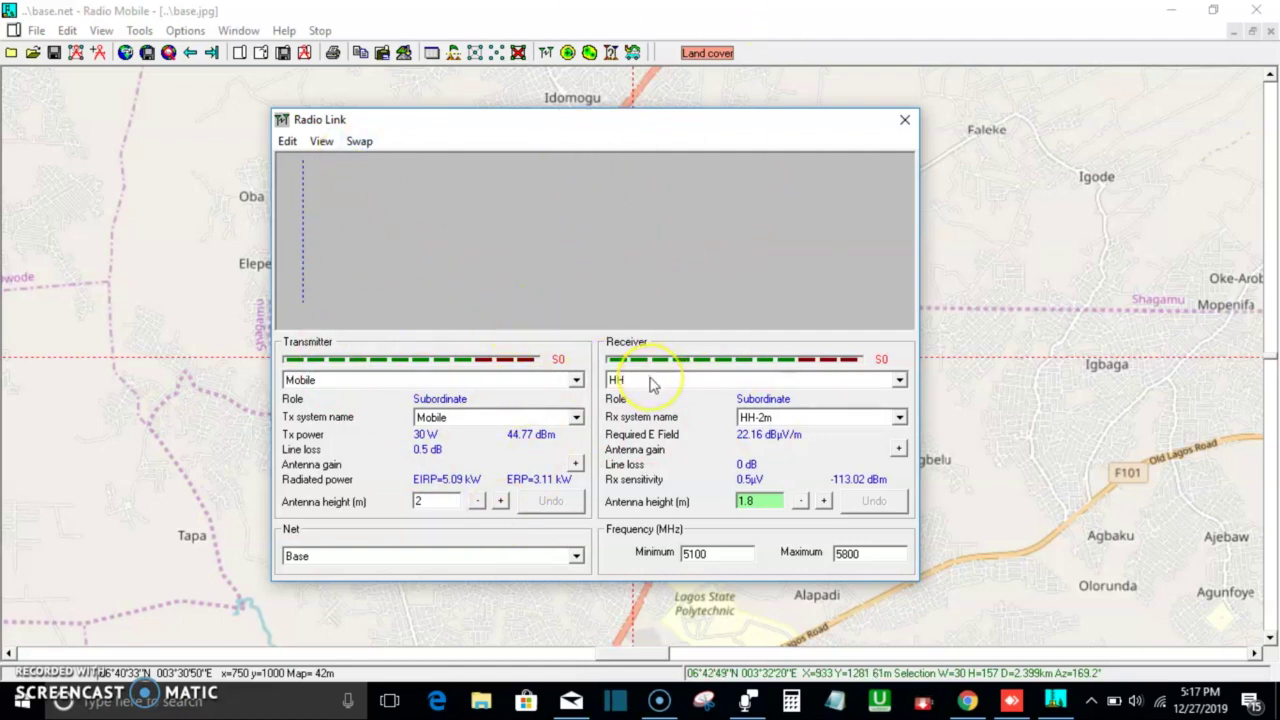
left_click(342, 385)
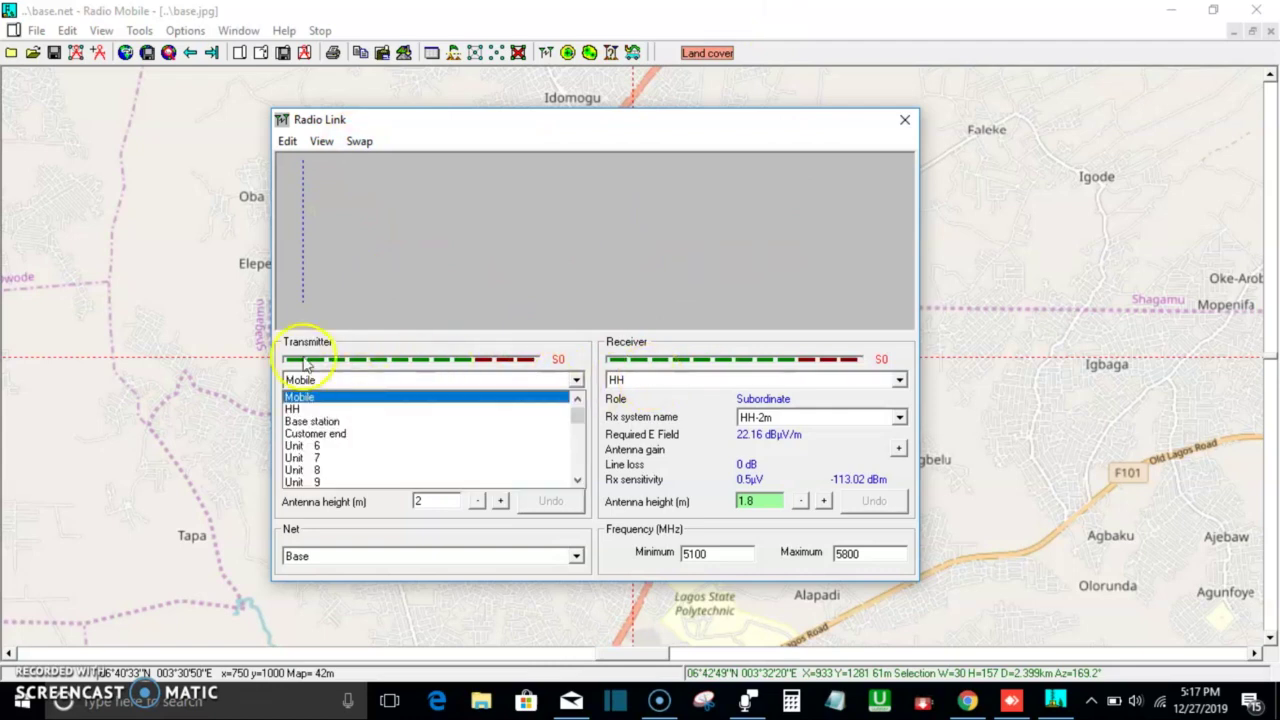
left_click(338, 422)
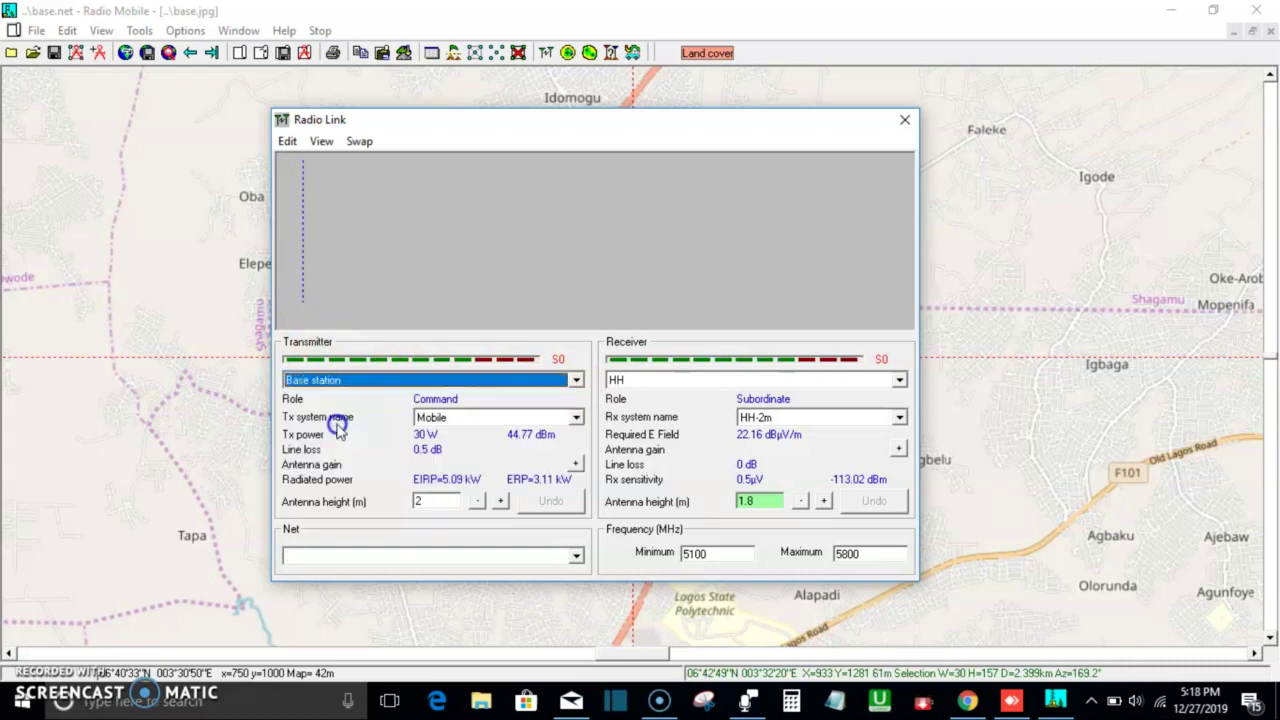
left_click(664, 380)
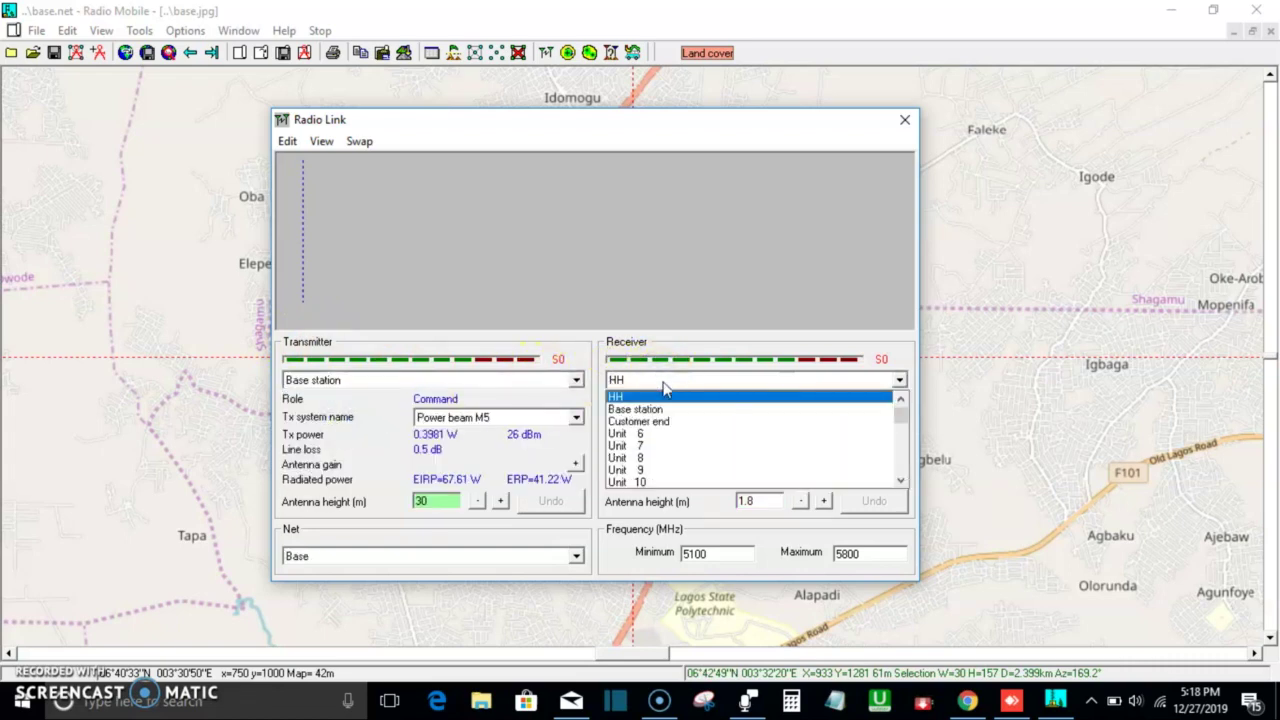
left_click(668, 423)
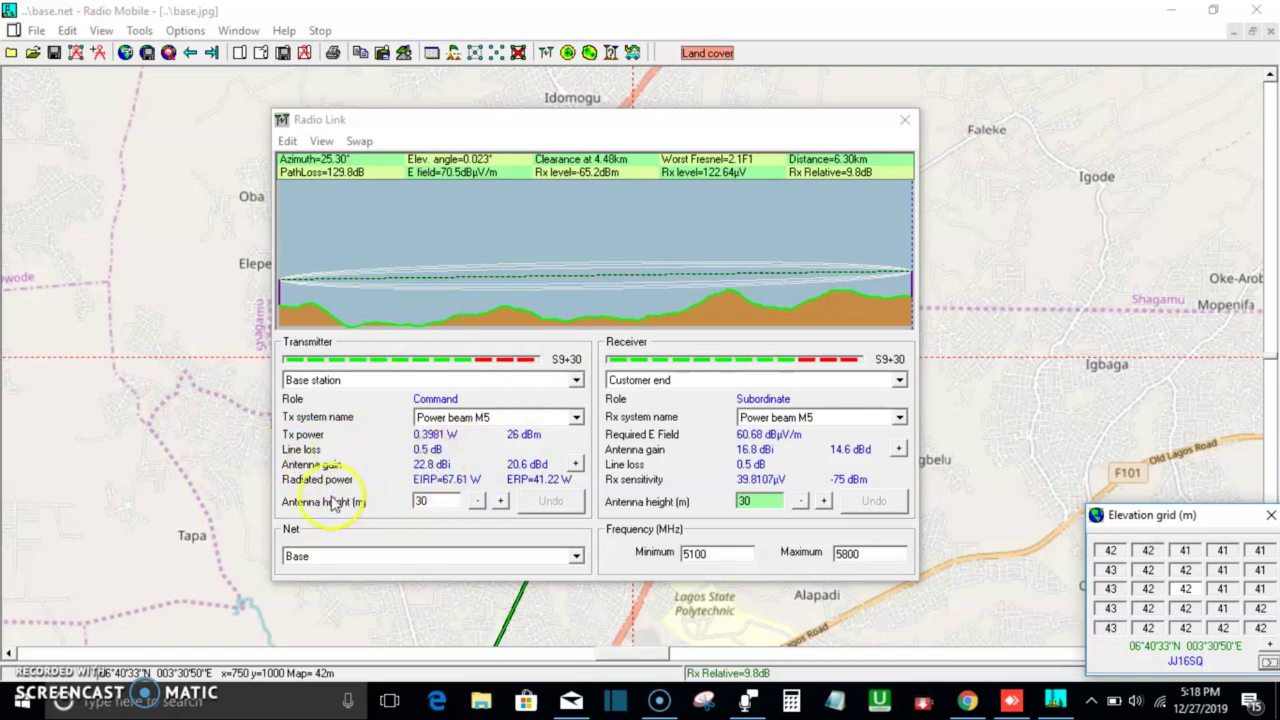
Step: Set the transmitter antenna height at the Base station to 40 m
left_click(422, 490)
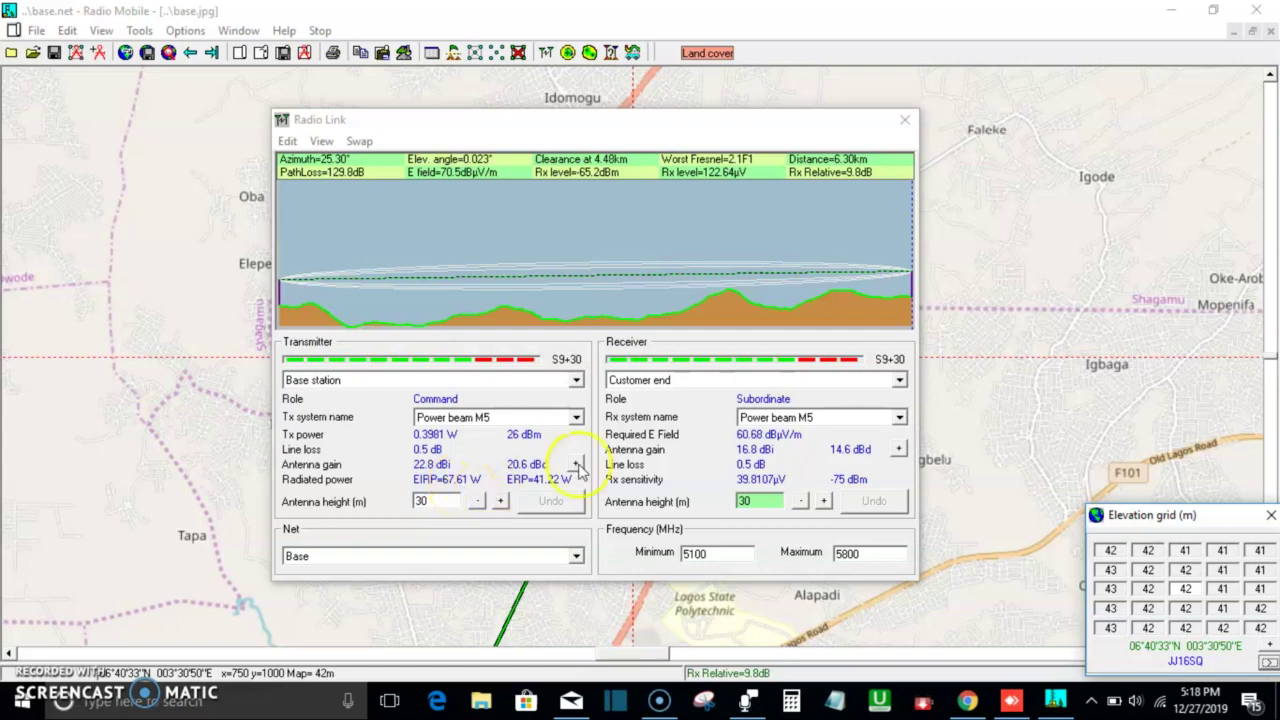
left_click(447, 501)
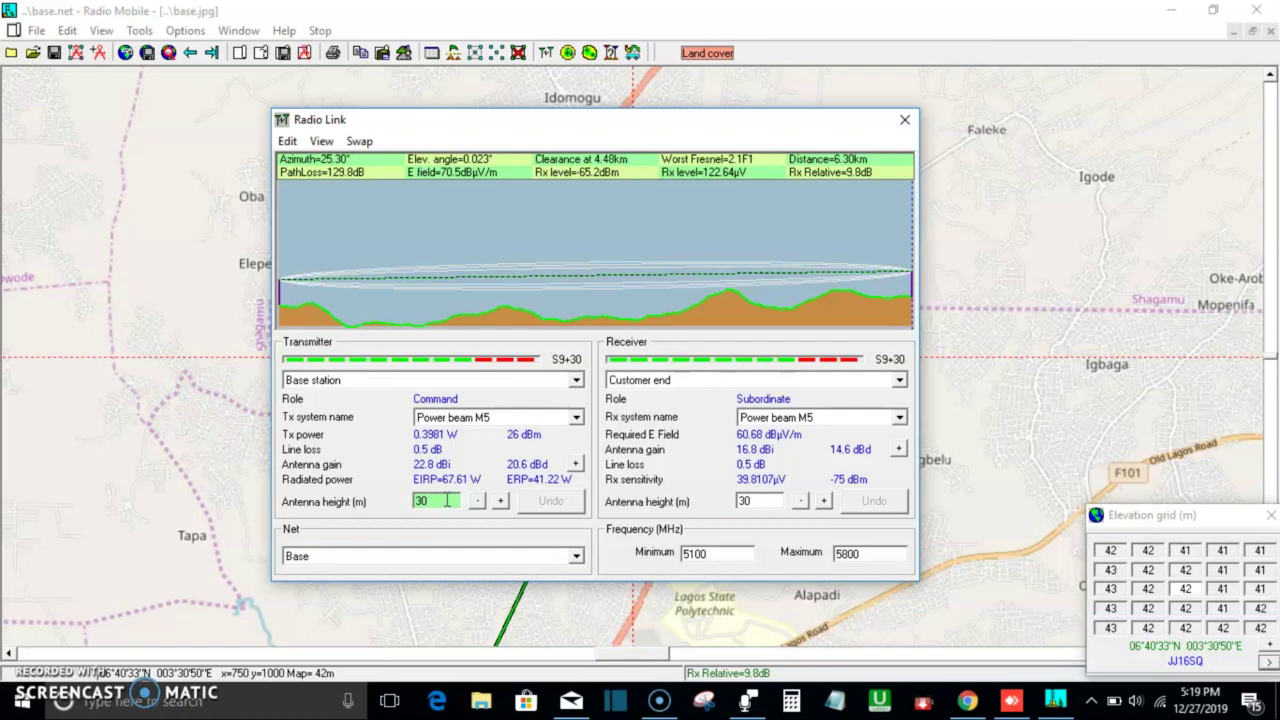
key("BackSpace")
key("BackSpace")
type("40")
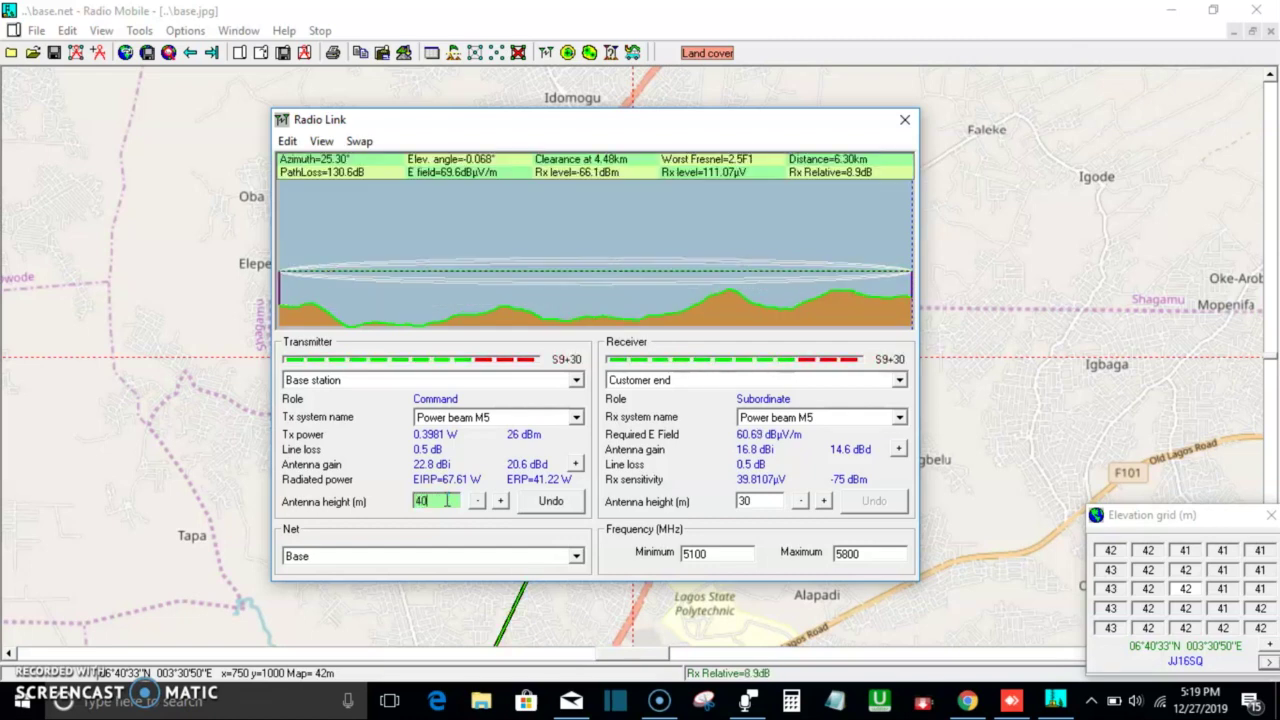
Step: Set the receiver antenna height at the Customer end to 32 m
left_click(778, 501)
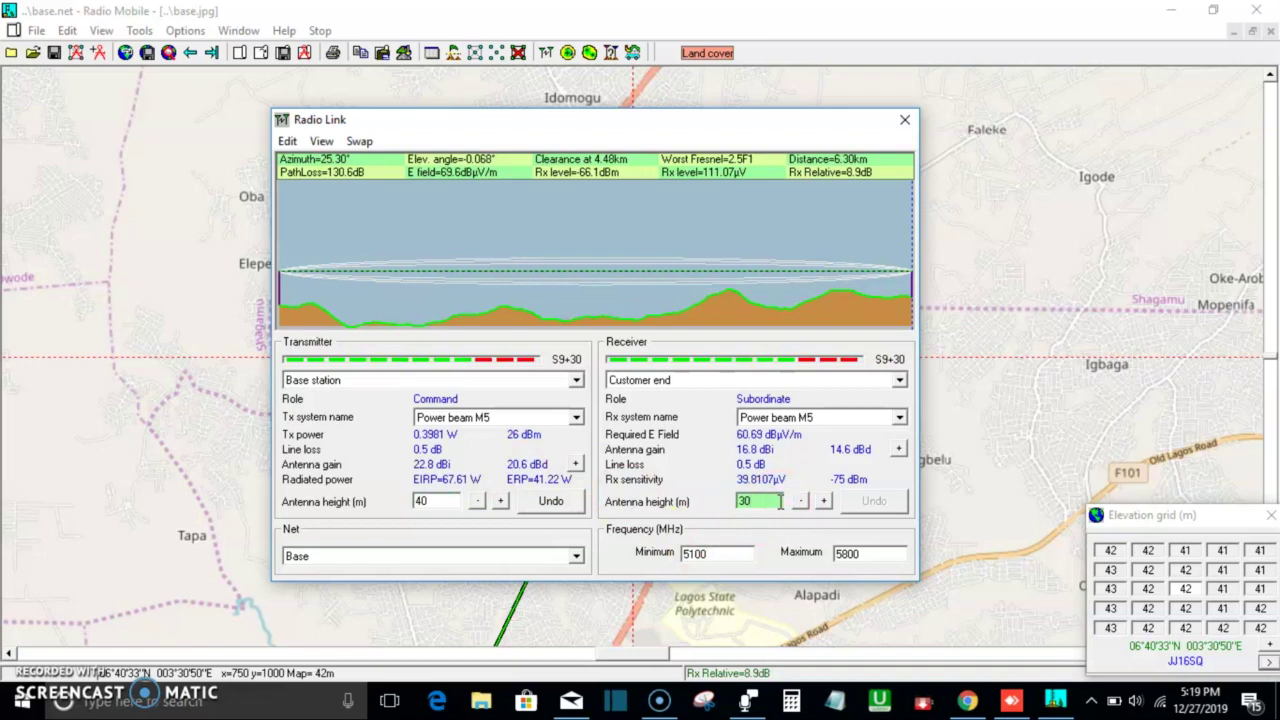
key("BackSpace")
type("2")
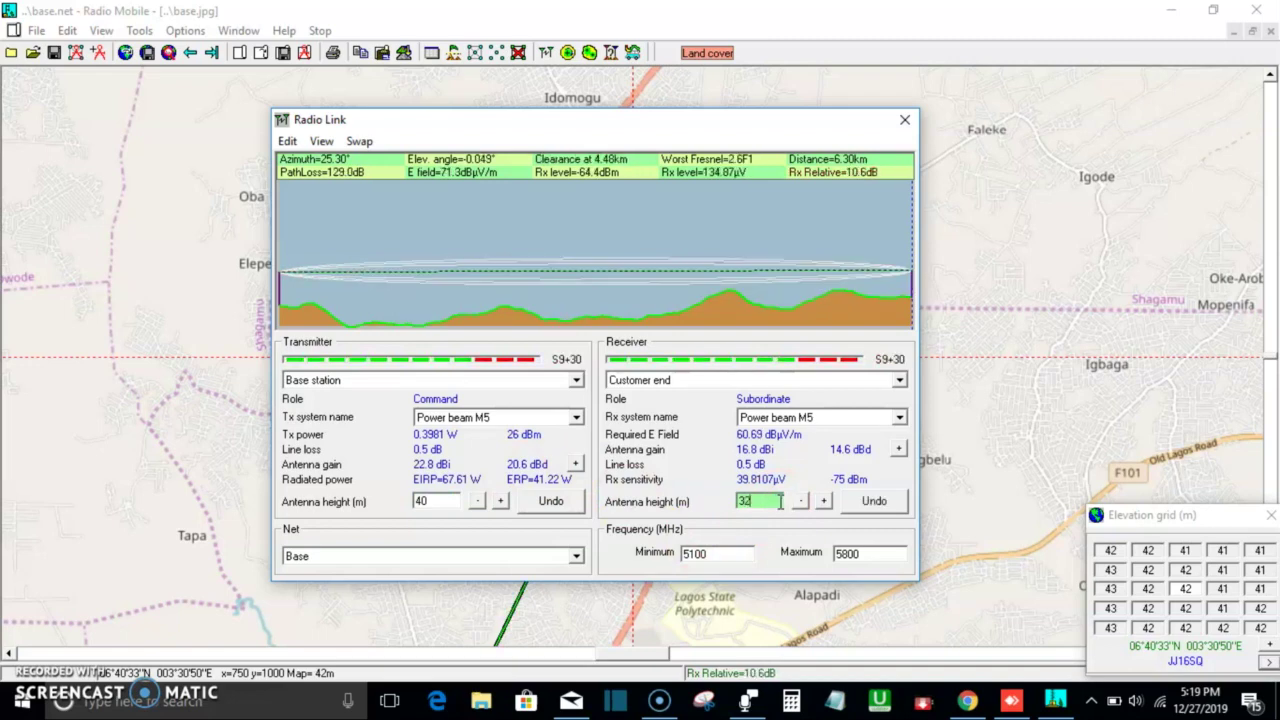
left_click(910, 499)
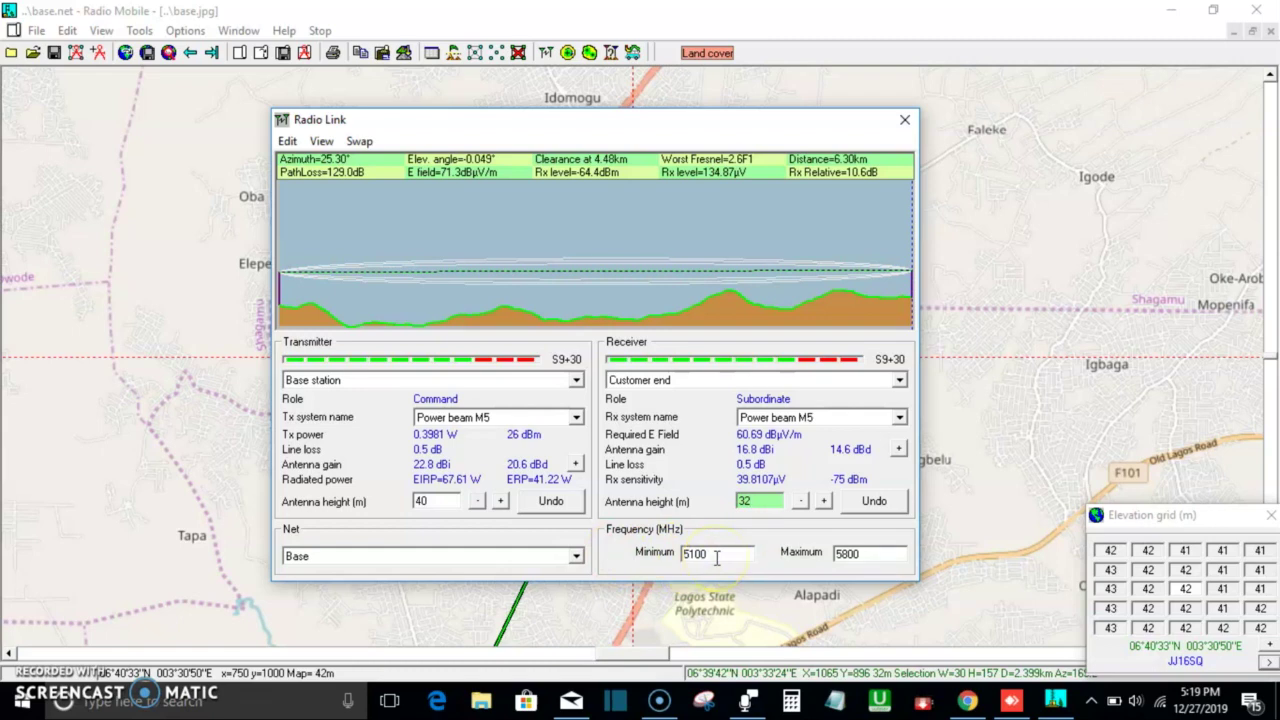
Step: Check the link's frequency range, swap transmitter and receiver to inspect the reverse link, and swap them back
left_click(878, 568)
left_click(690, 562)
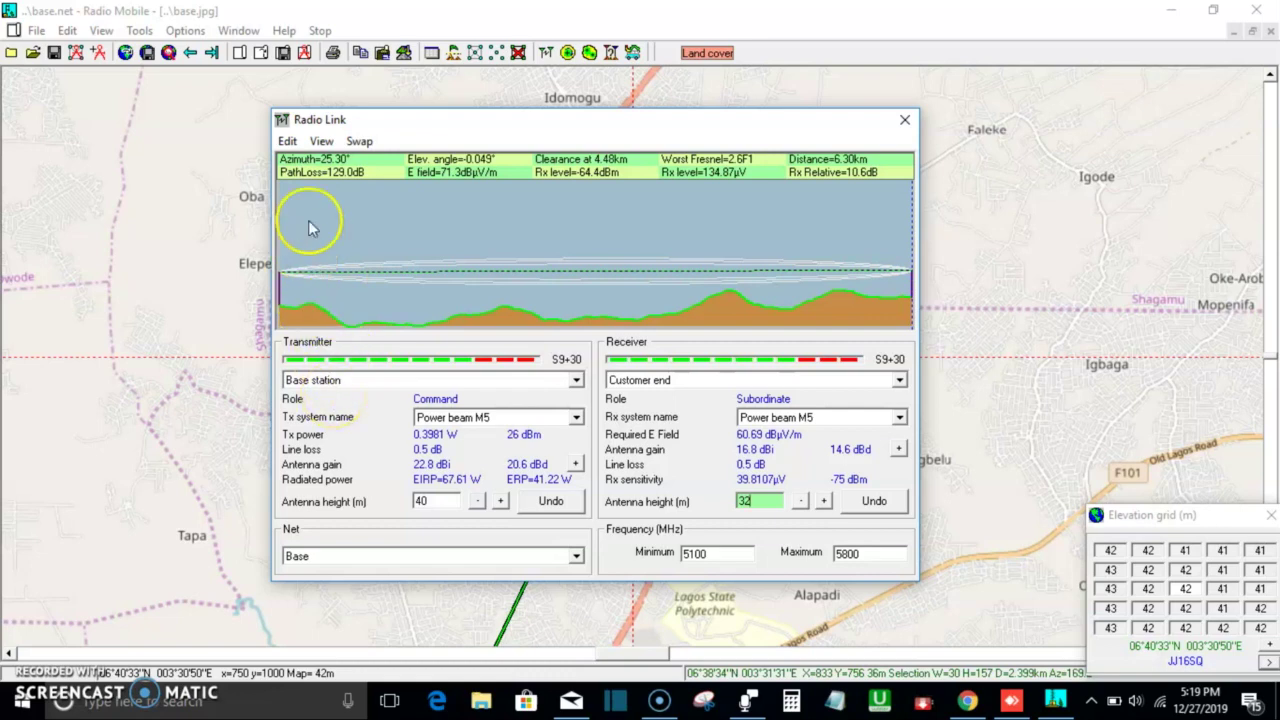
left_click(361, 144)
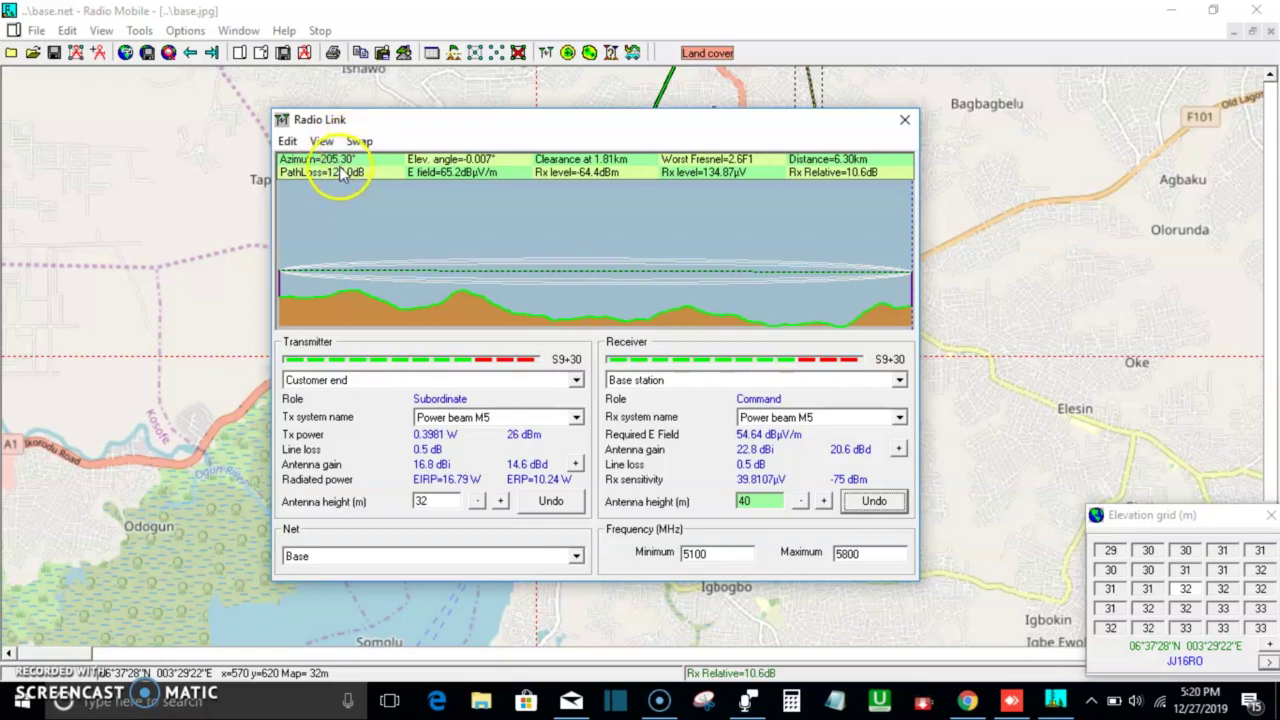
left_click(359, 142)
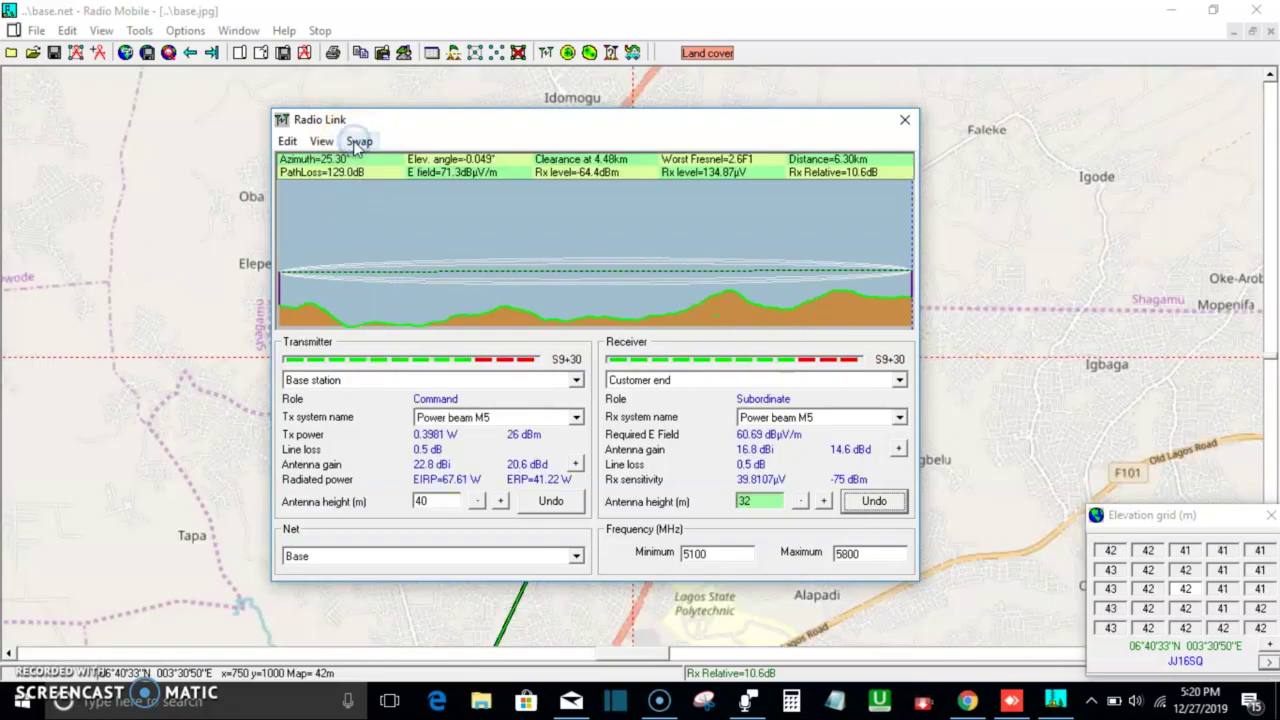